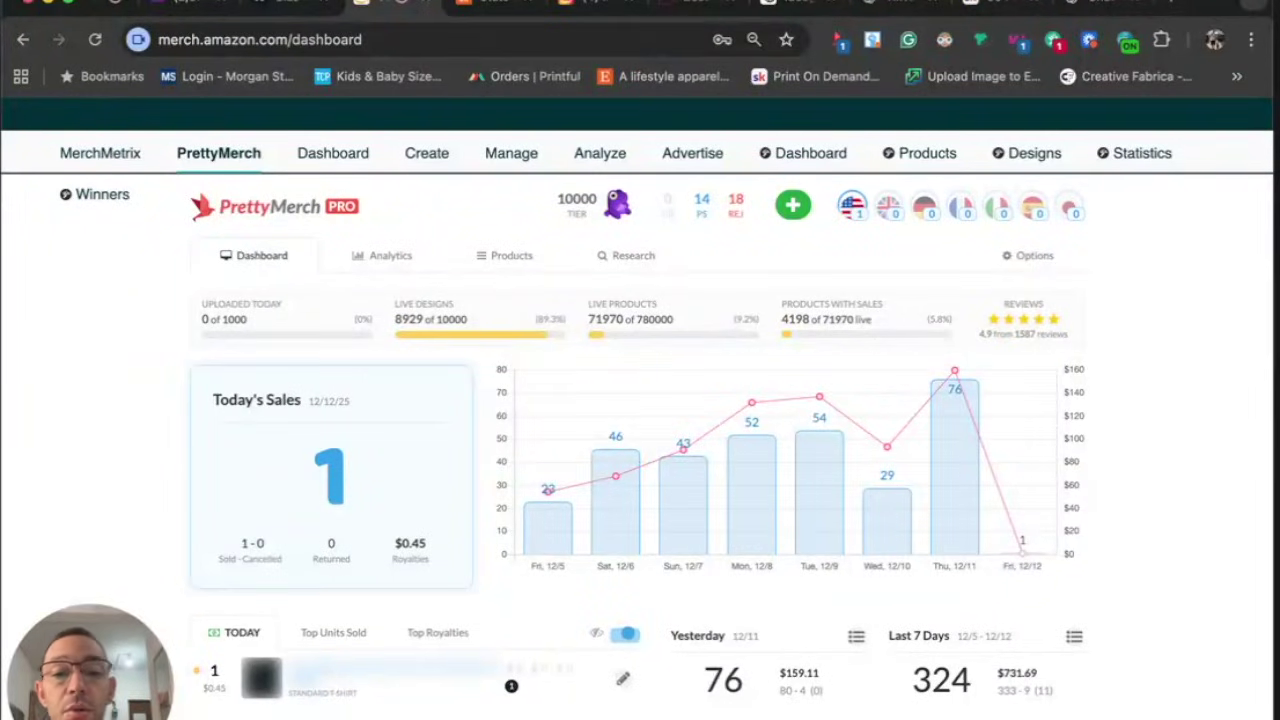
Review the Thursday 12/11 bar in the PrettyMerch sales chart and the yesterday, monthly and all-time sales summaries.
mouse_move(950, 465)
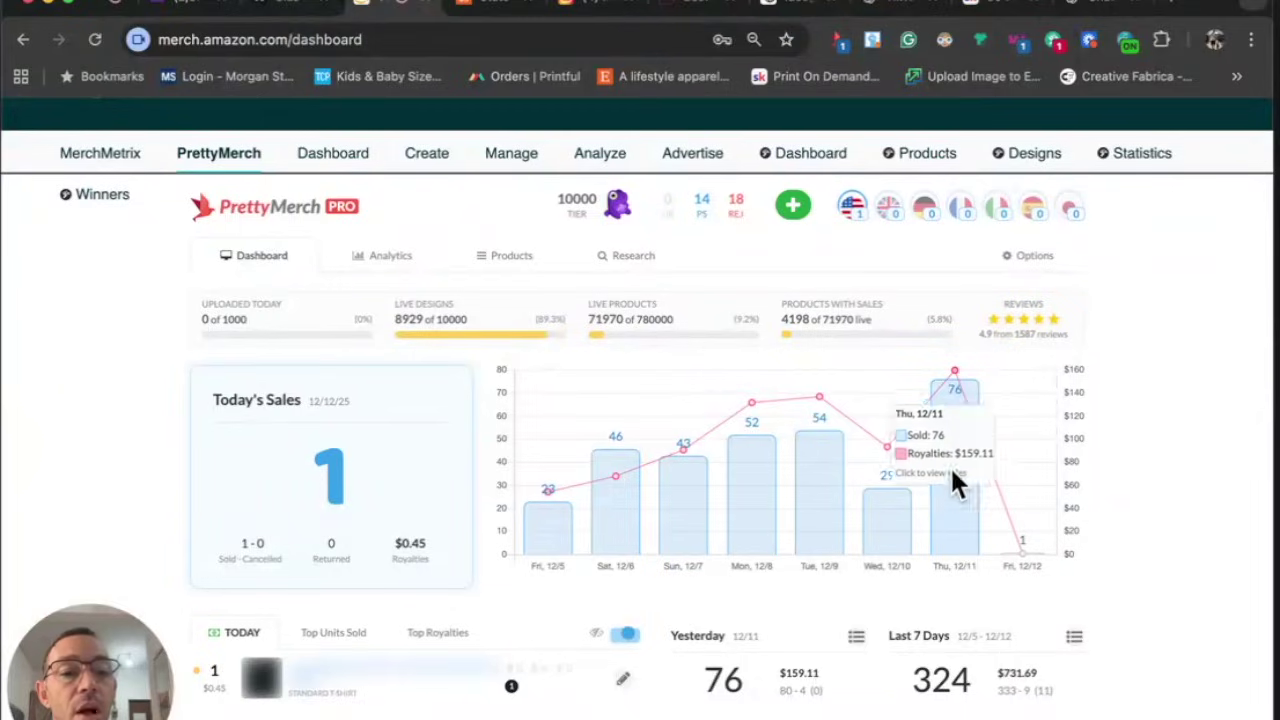
scroll(952, 478, up, 5)
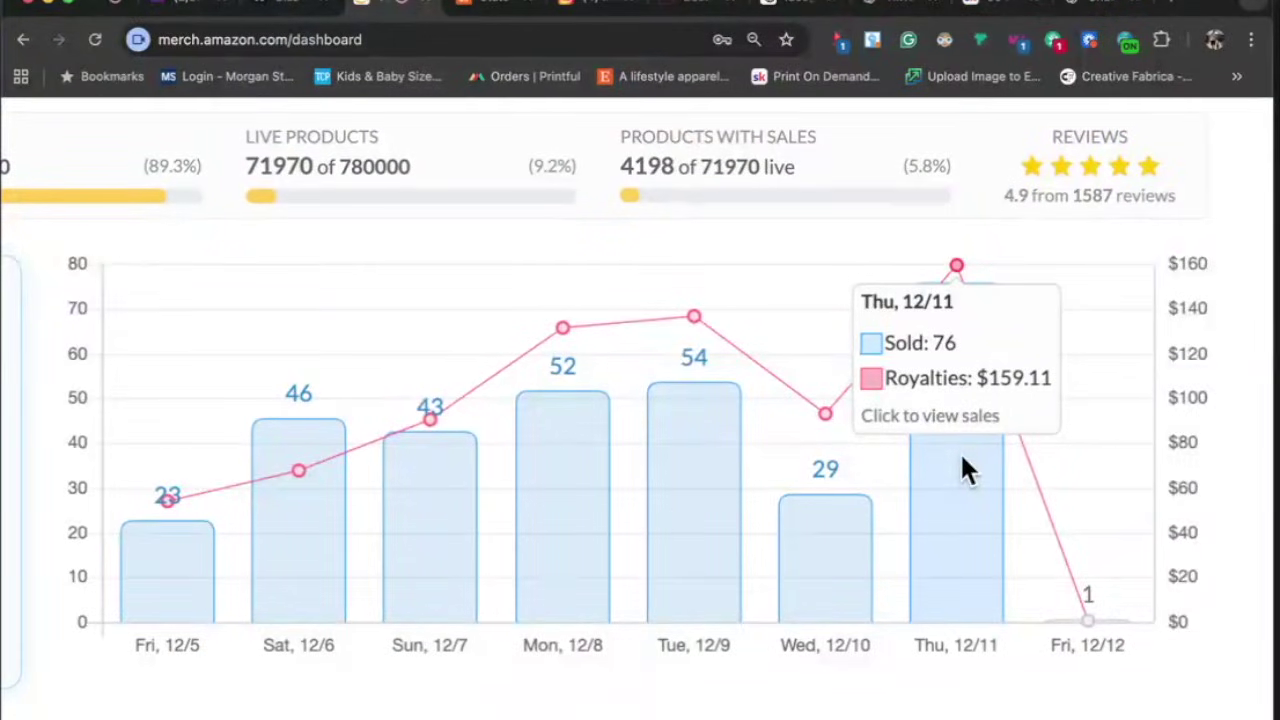
scroll(962, 460, down, 5)
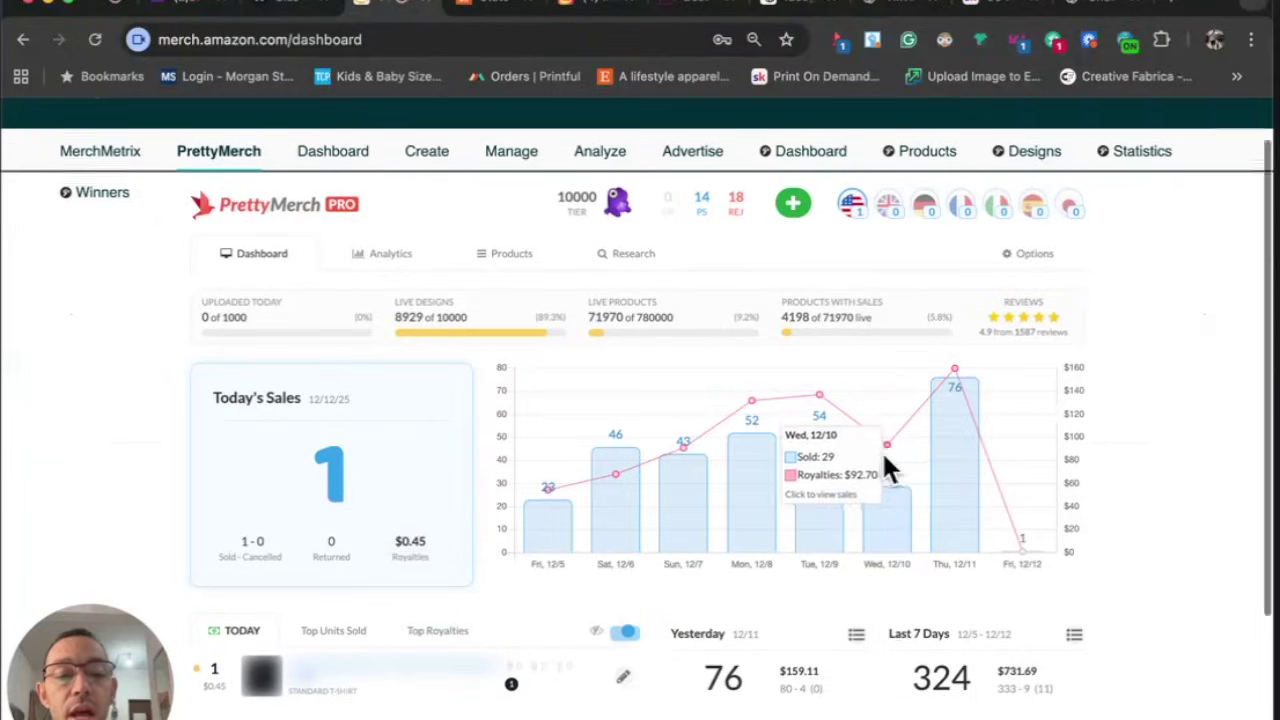
scroll(883, 455, down, 3)
scroll(757, 578, up, 5)
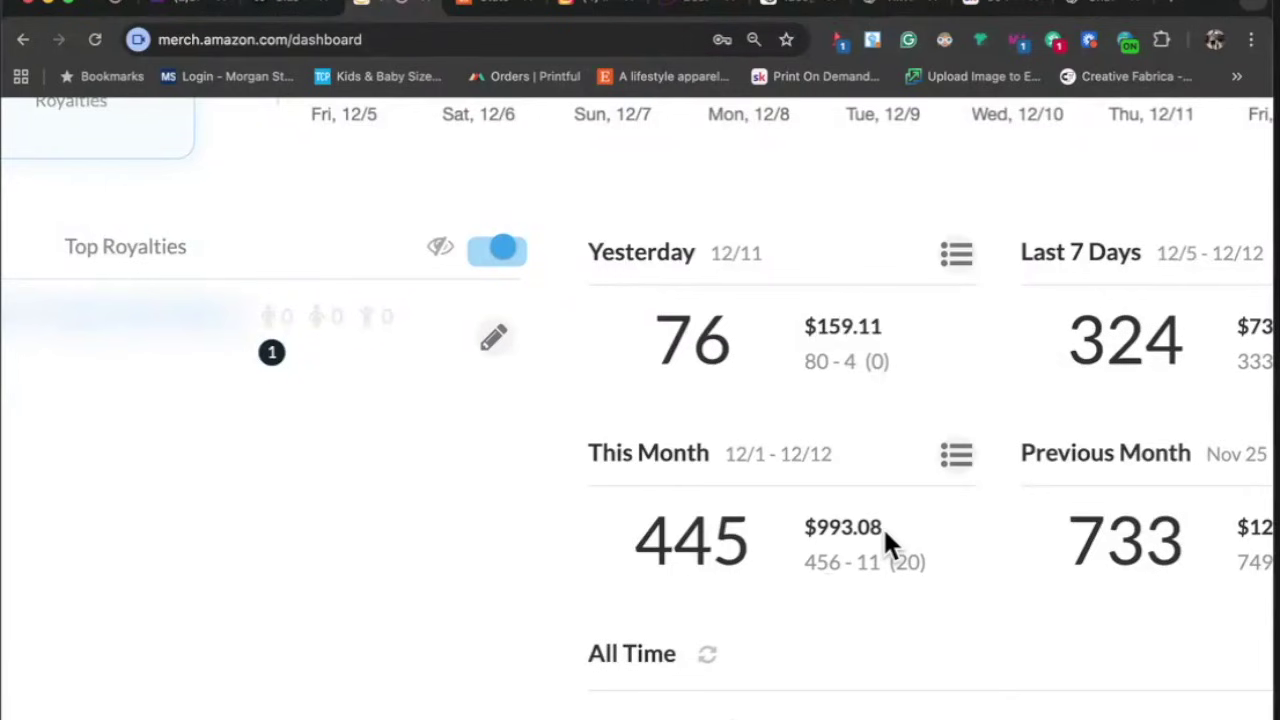
scroll(882, 530, down, 5)
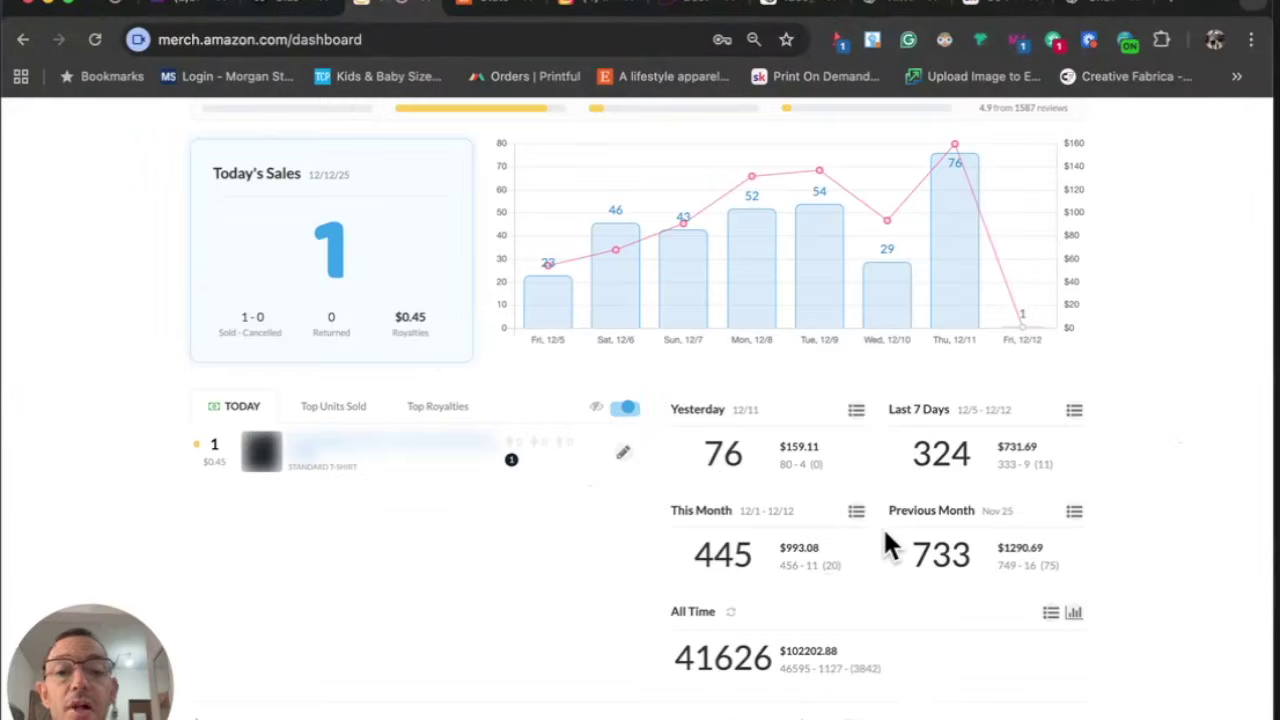
Switch to the Etsy shop stats and examine this month's orders and revenue charts.
click(484, 10)
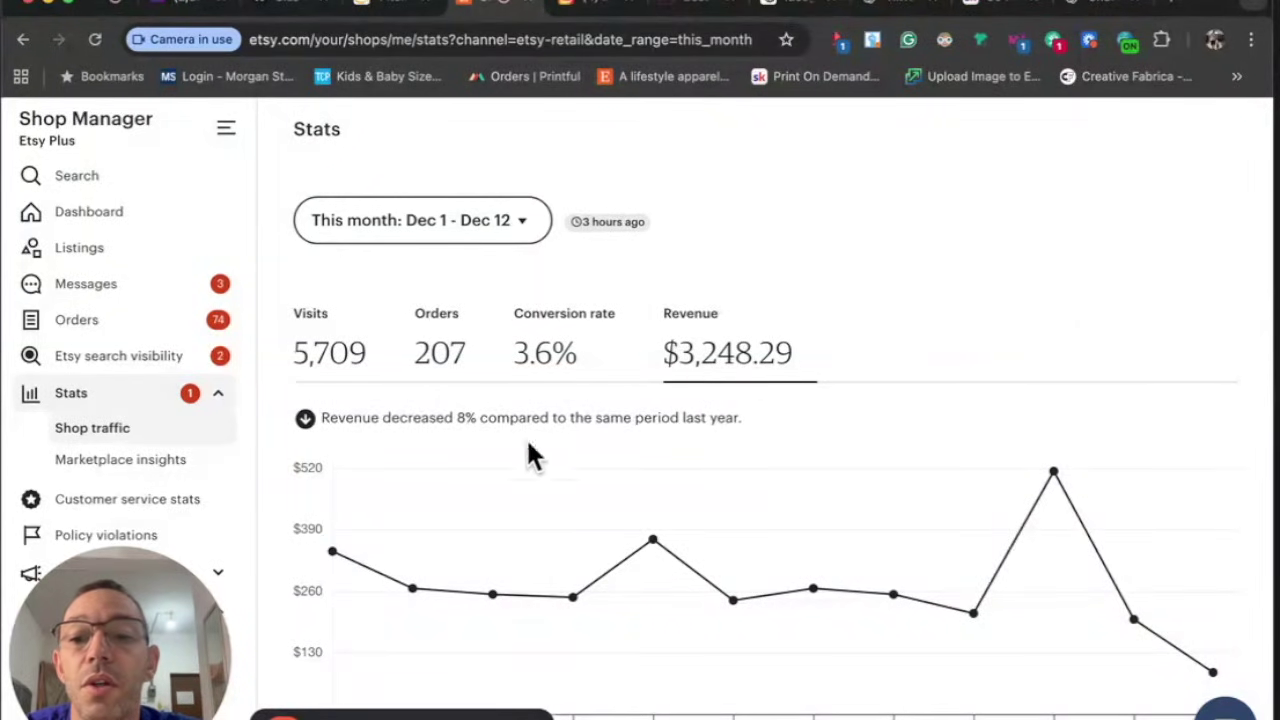
mouse_move(1207, 680)
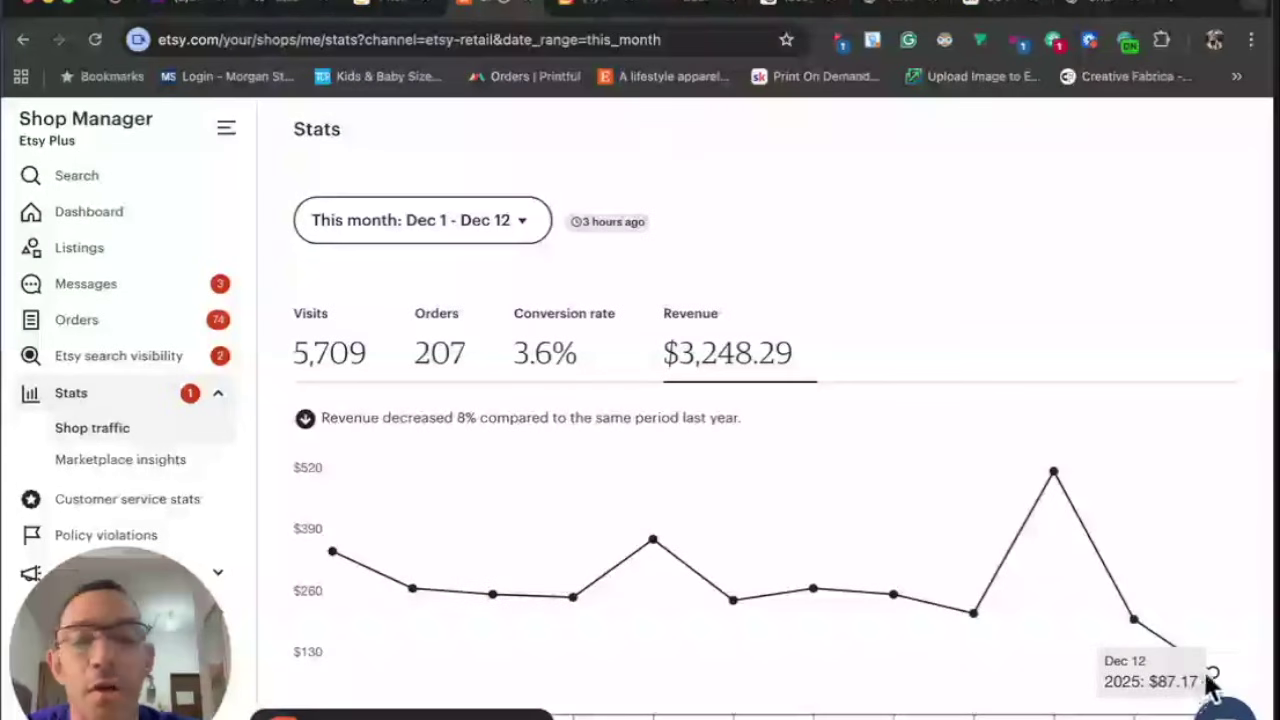
scroll(905, 480, down, 1)
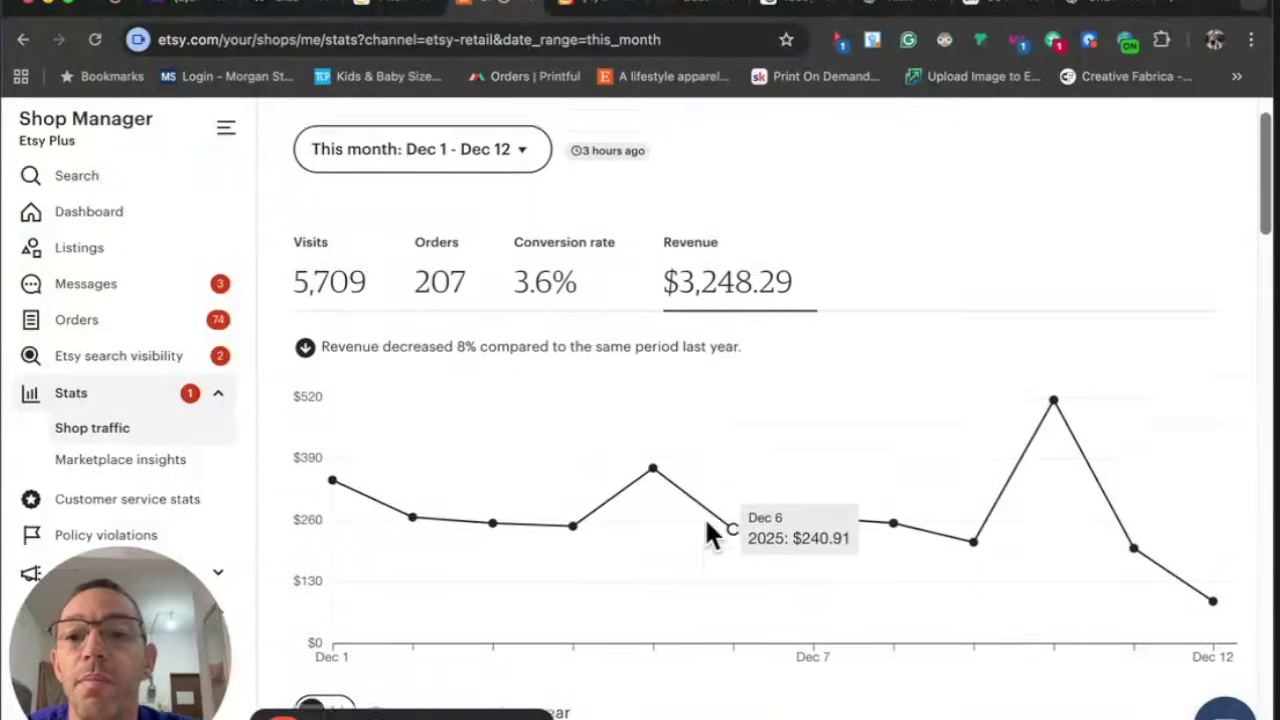
scroll(708, 535, up, 1)
click(440, 320)
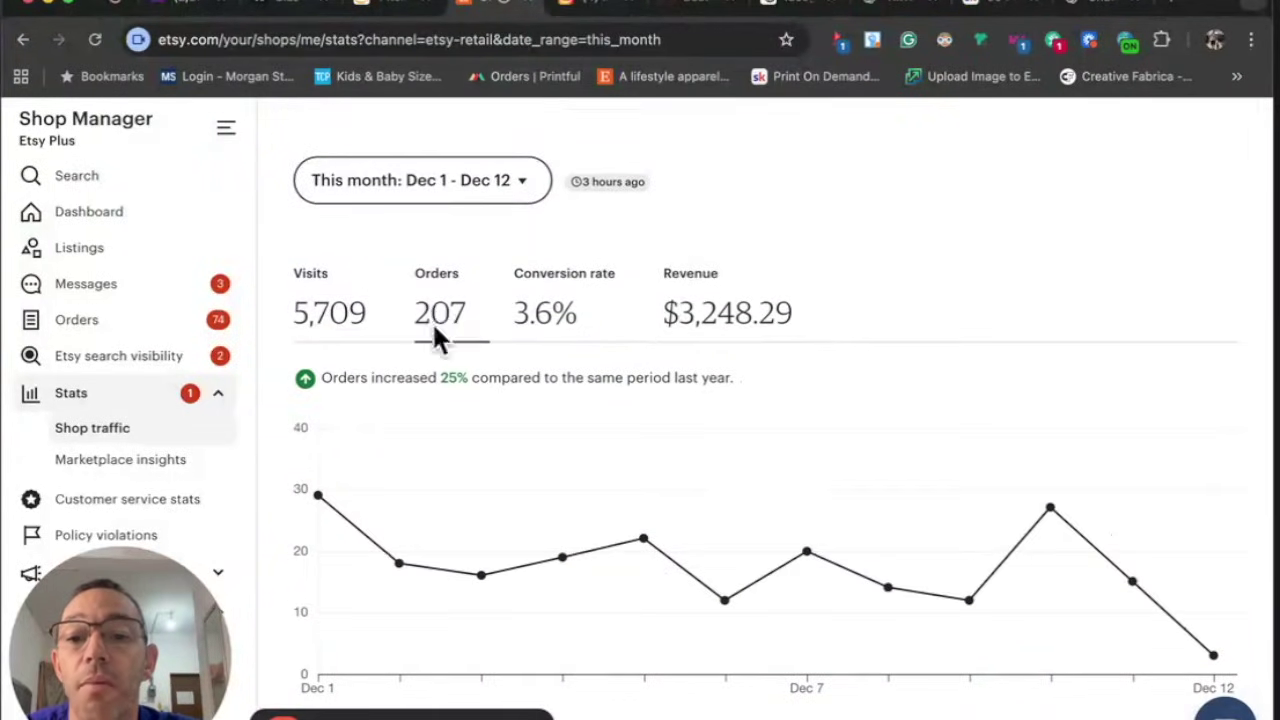
click(729, 329)
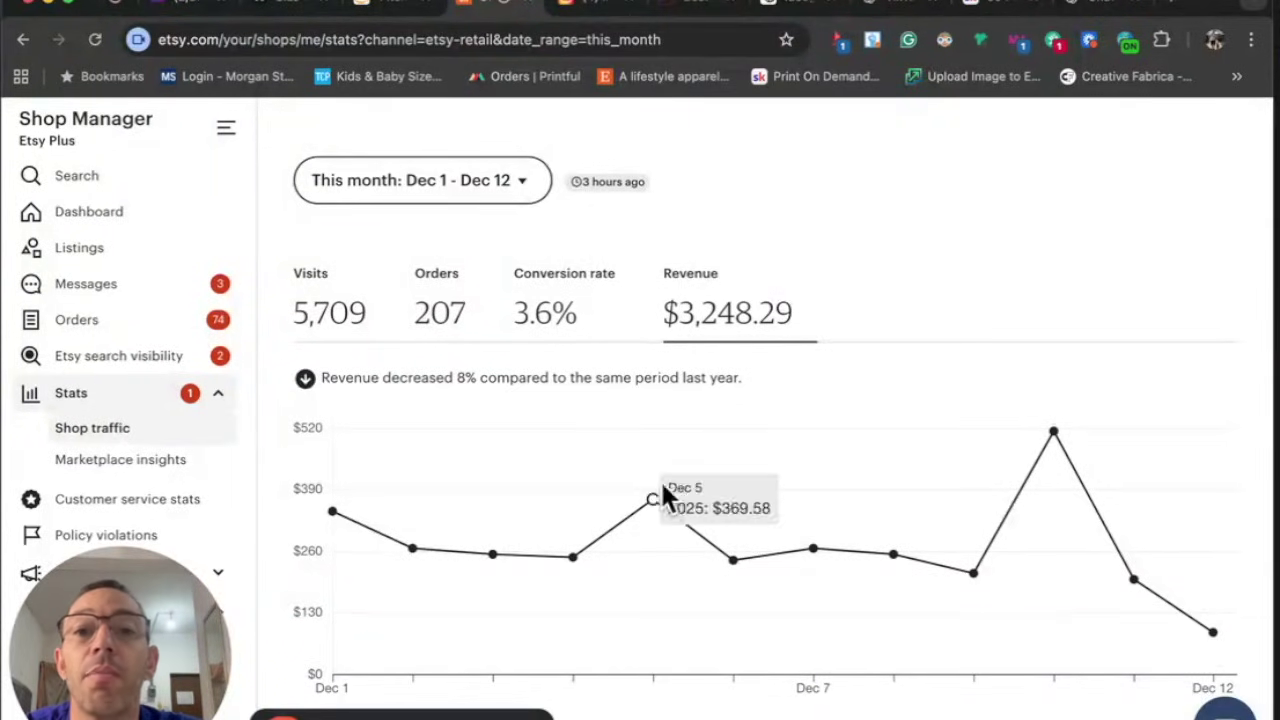
Switch to the Instagram profile, view the posts grid, and browse the reels with their view counts.
click(601, 14)
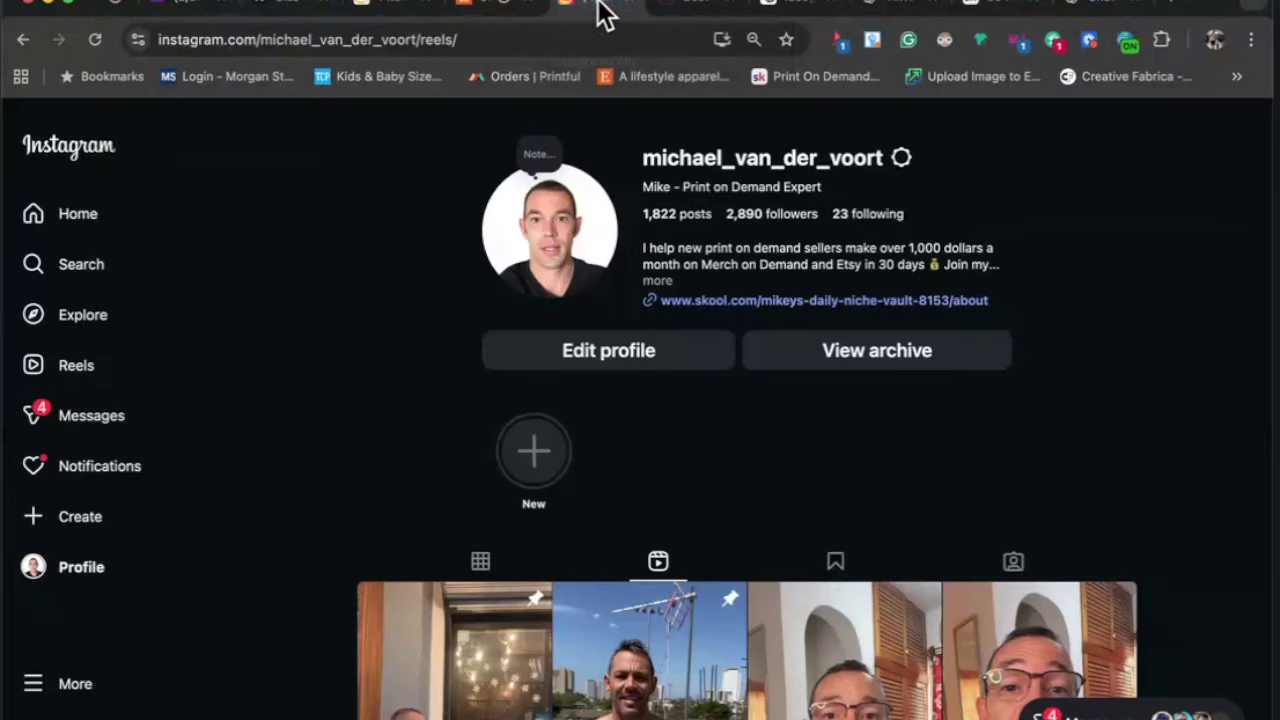
scroll(513, 306, down, 2)
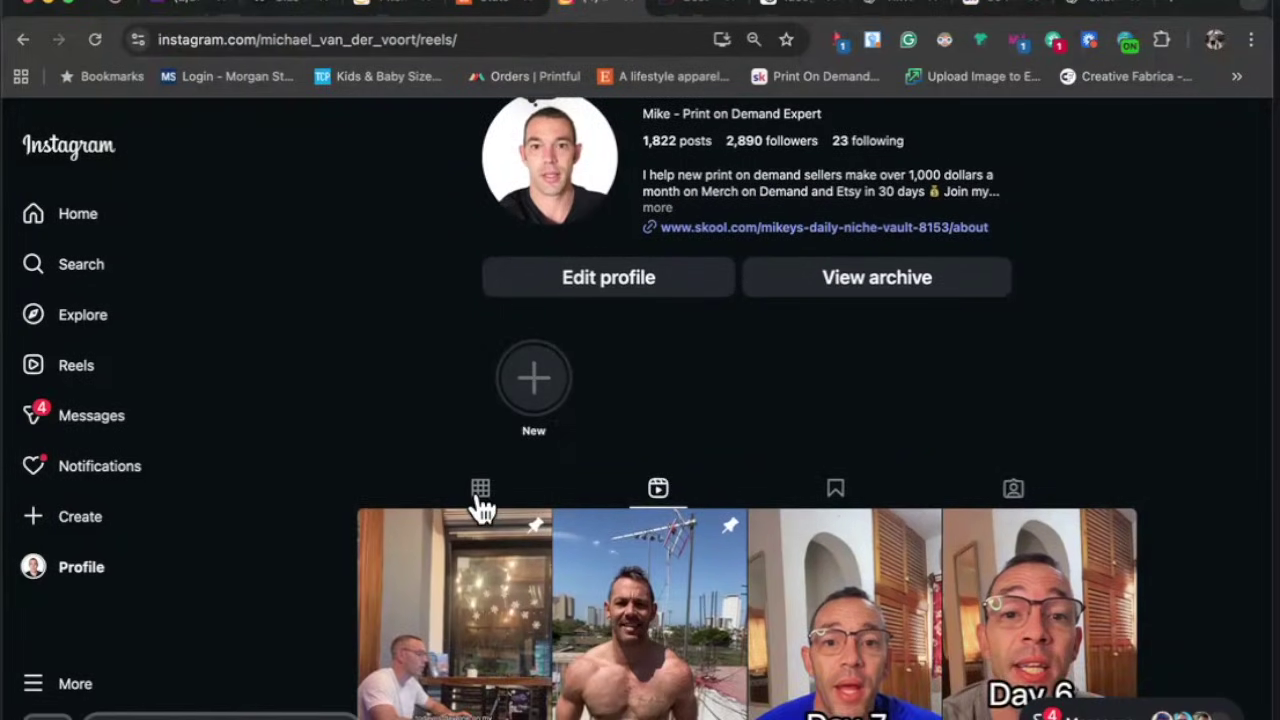
click(479, 505)
scroll(480, 510, down, 1)
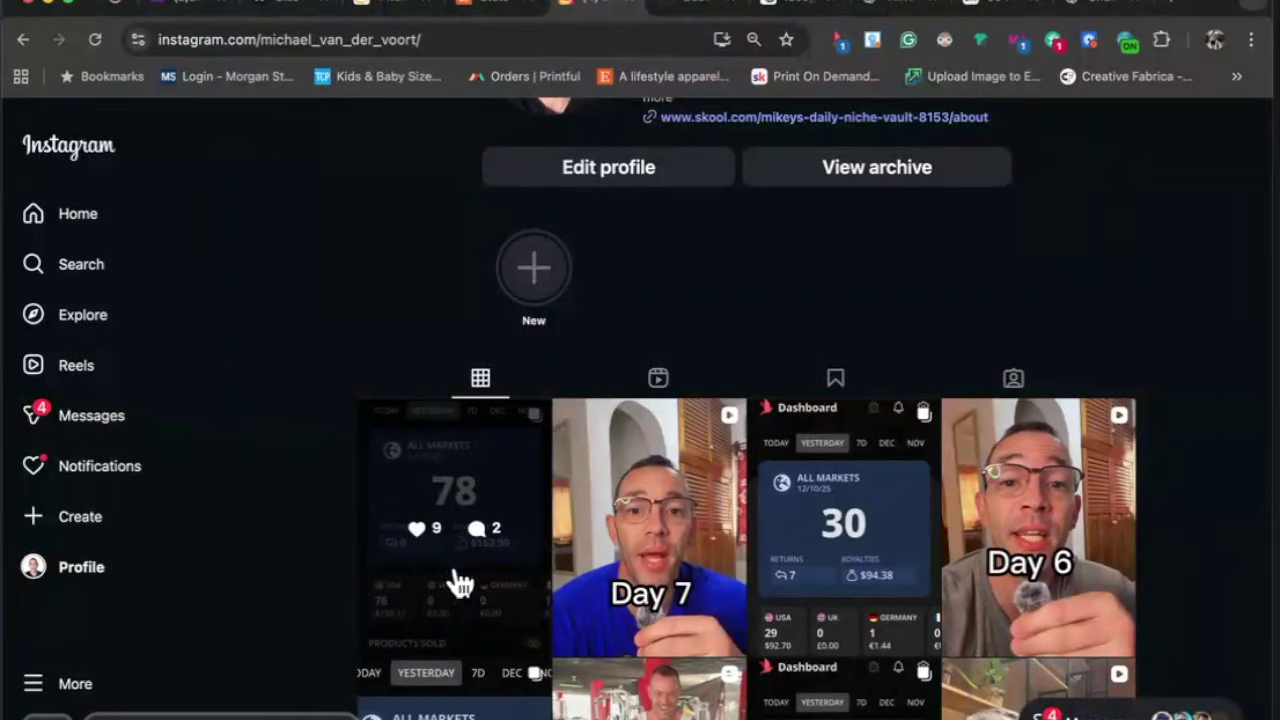
click(658, 379)
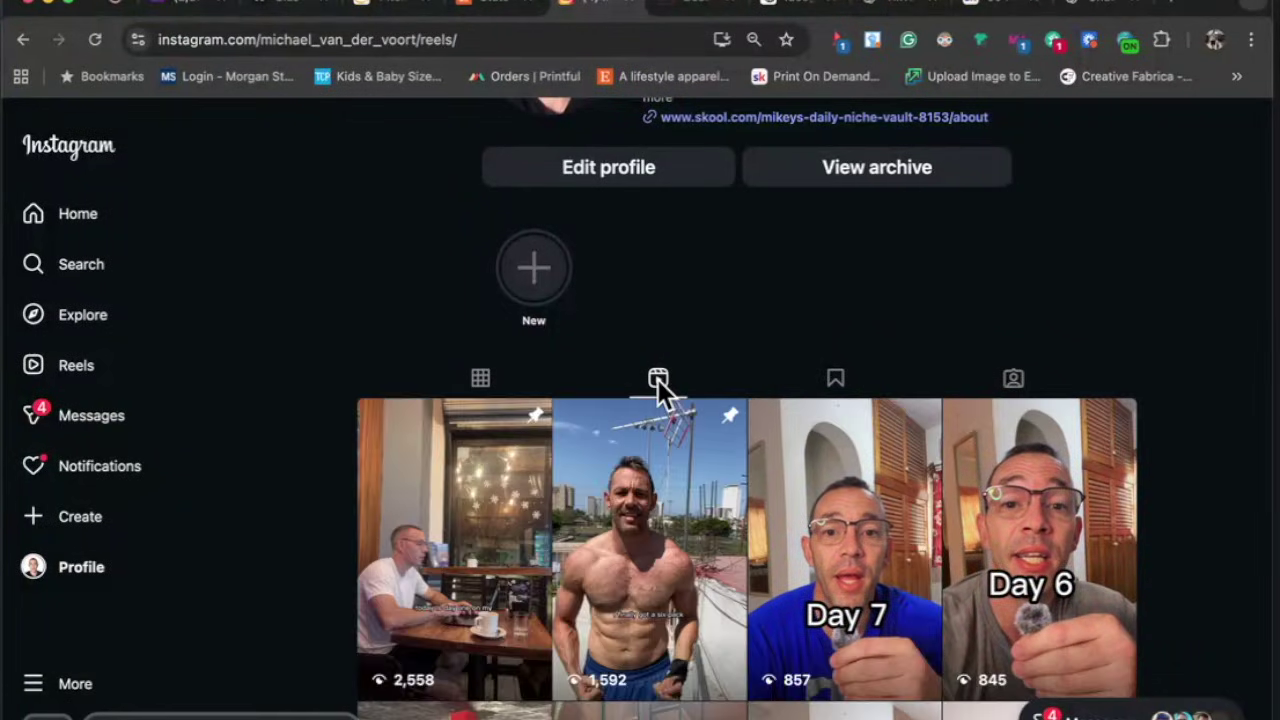
scroll(658, 380, down, 3)
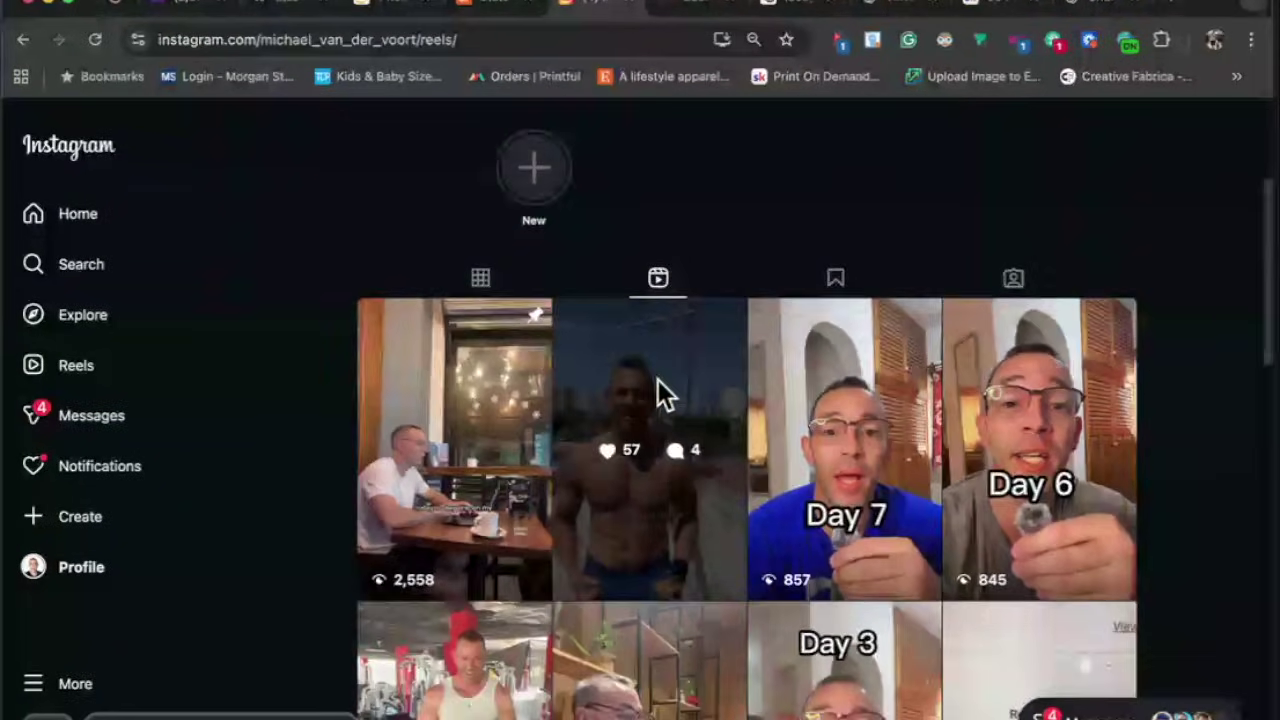
scroll(658, 380, down, 5)
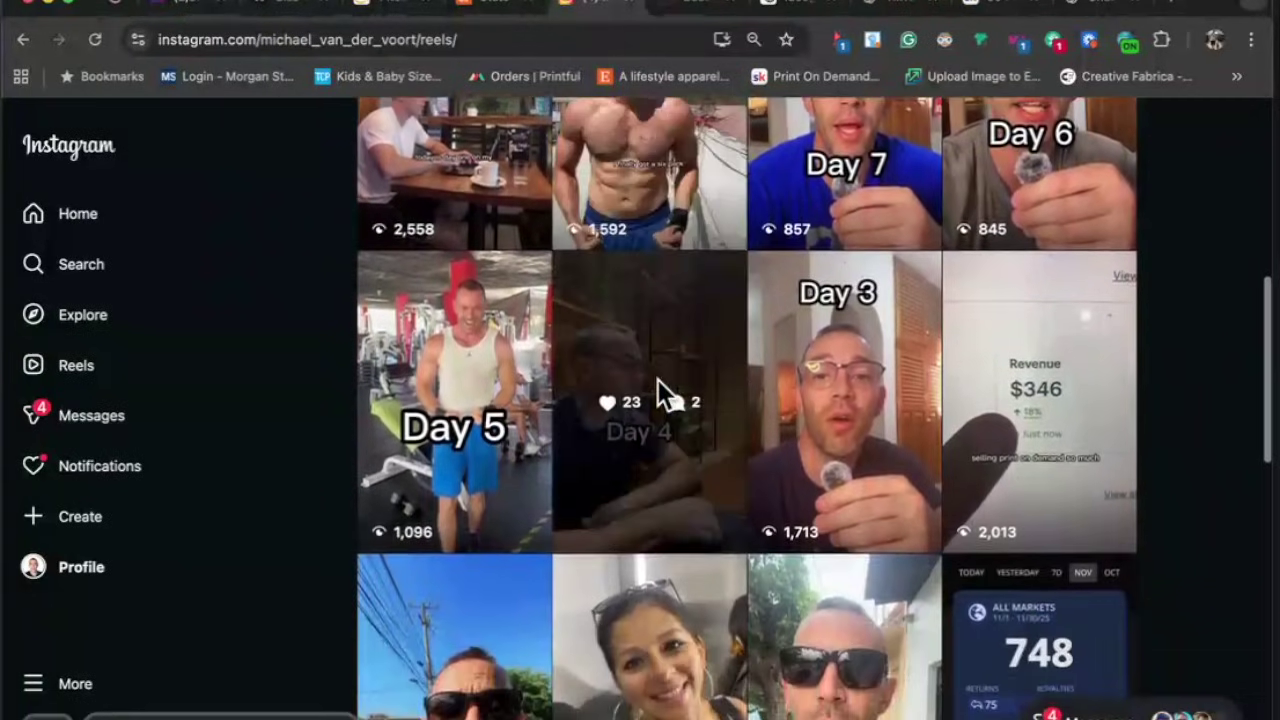
scroll(657, 379, down, 2)
scroll(658, 379, up, 4)
scroll(658, 379, up, 1)
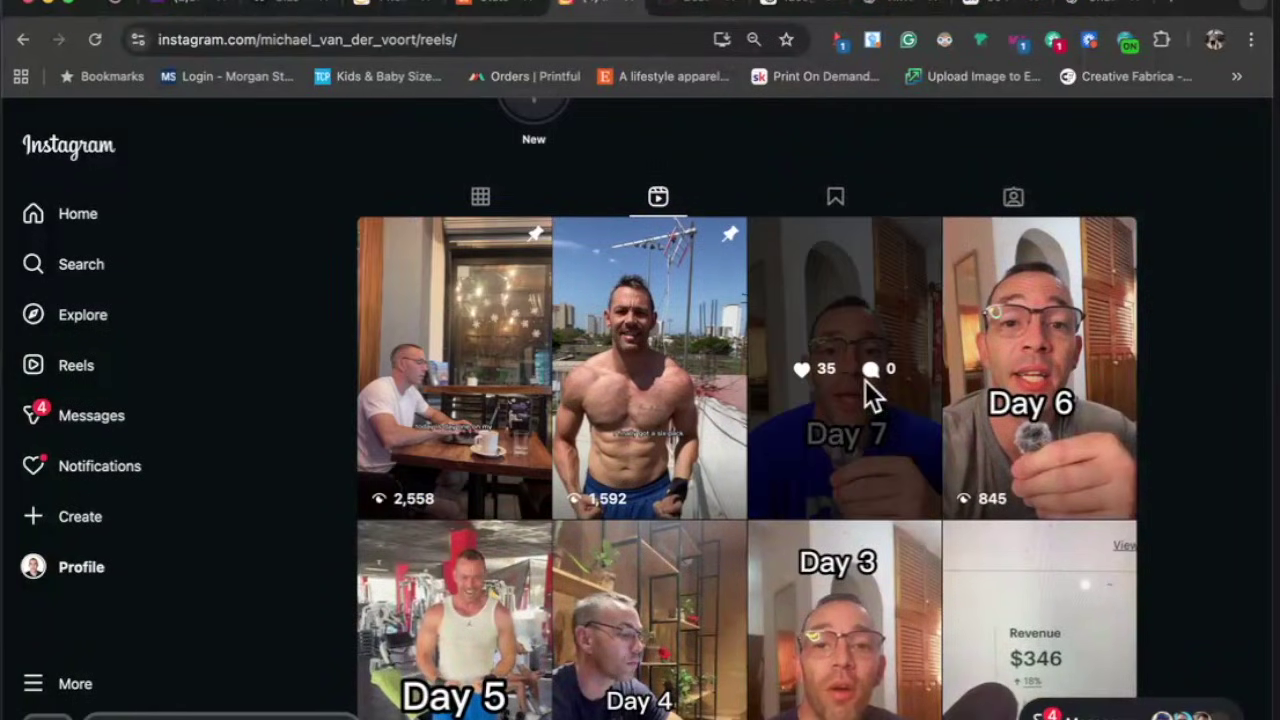
scroll(865, 380, up, 1)
scroll(865, 380, up, 1)
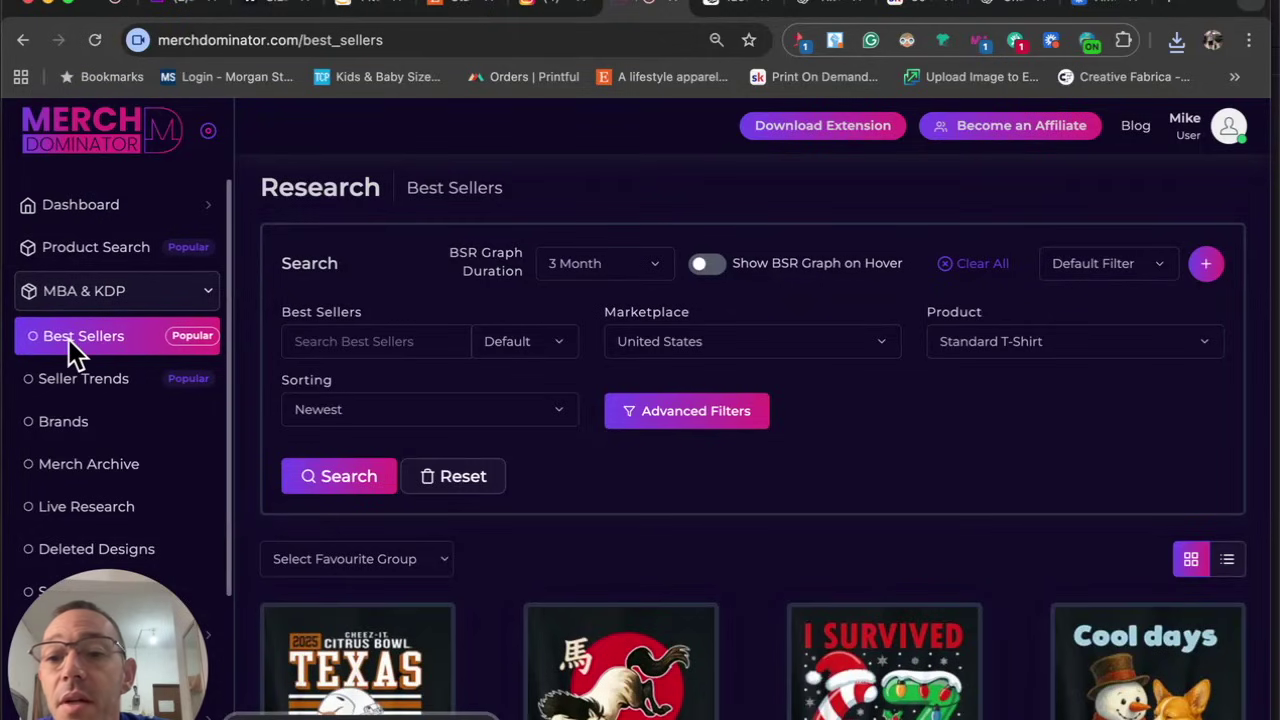
Keep the Best Sellers sorting on Newest and browse the standard t-shirt designs for one with a reusable phrase.
click(531, 417)
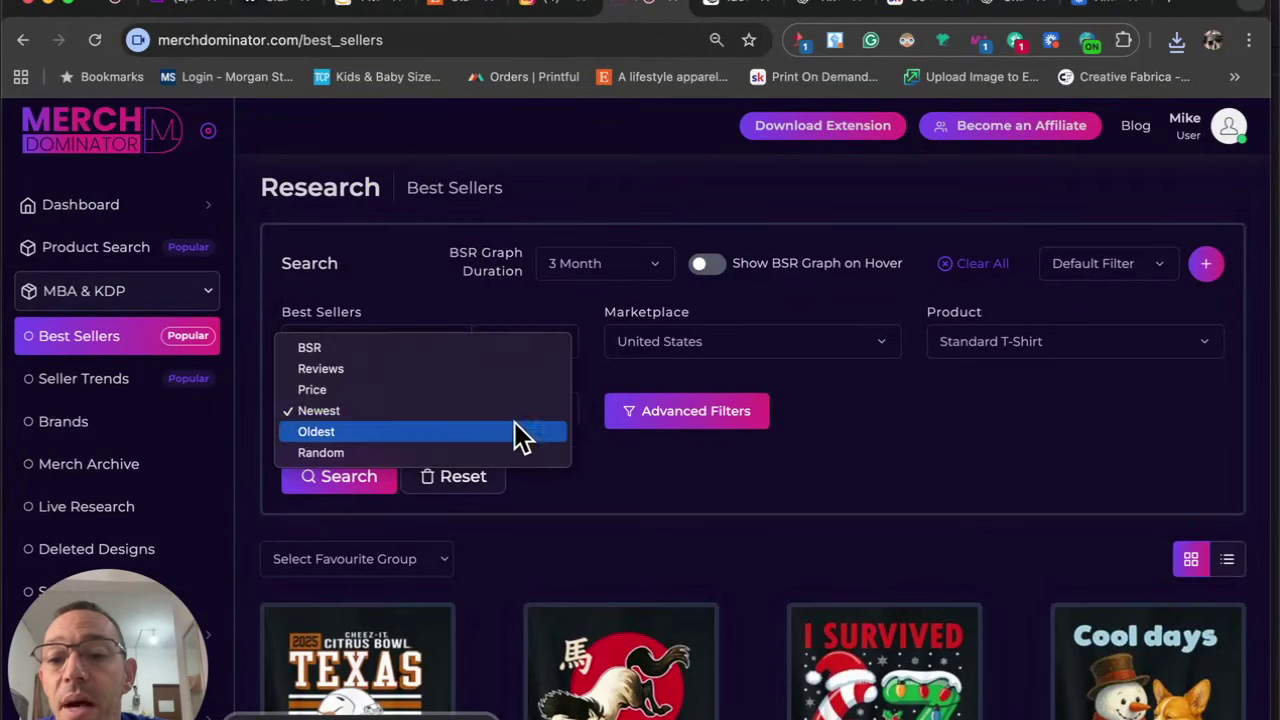
click(428, 415)
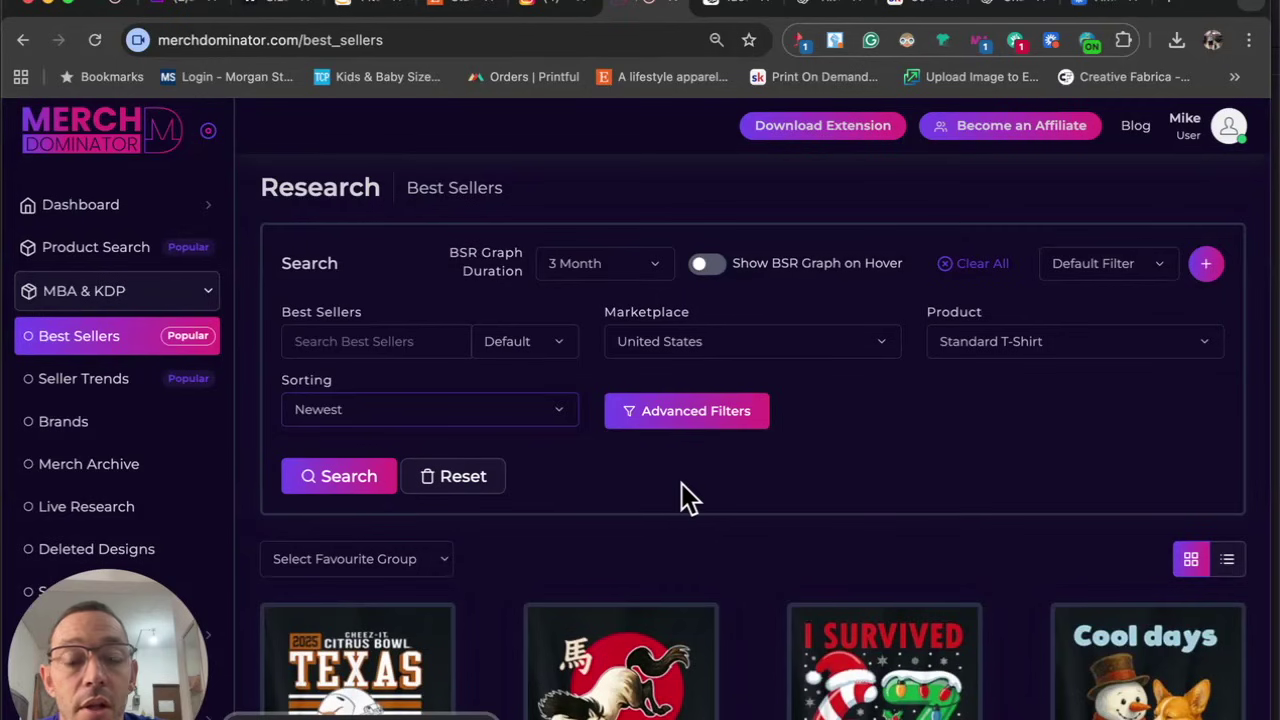
scroll(682, 483, down, 2)
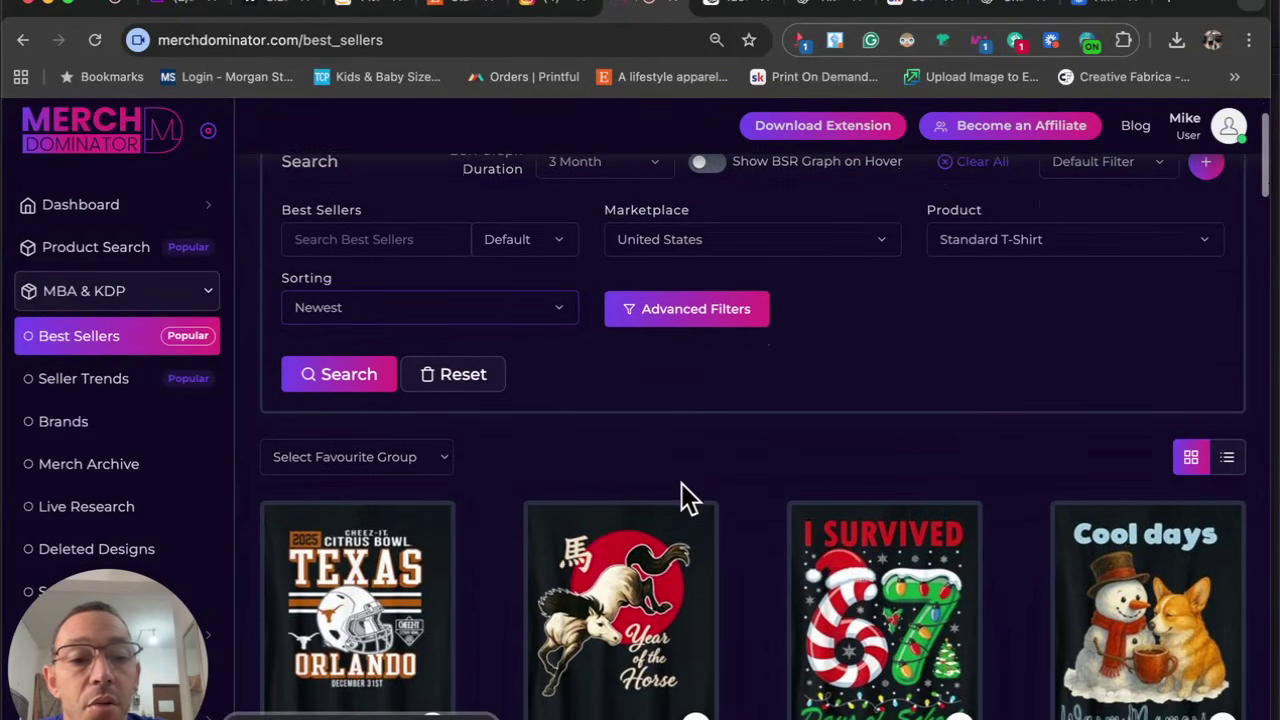
scroll(732, 423, down, 6)
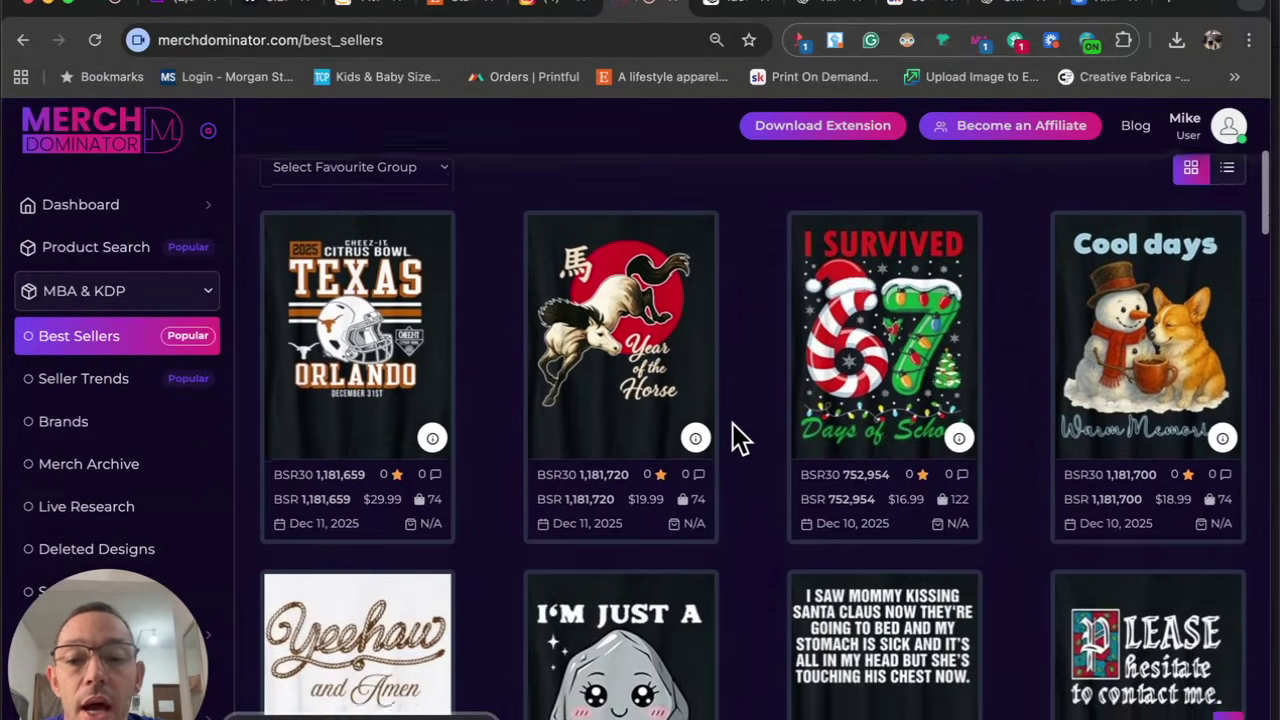
scroll(732, 423, down, 2)
scroll(732, 423, down, 1)
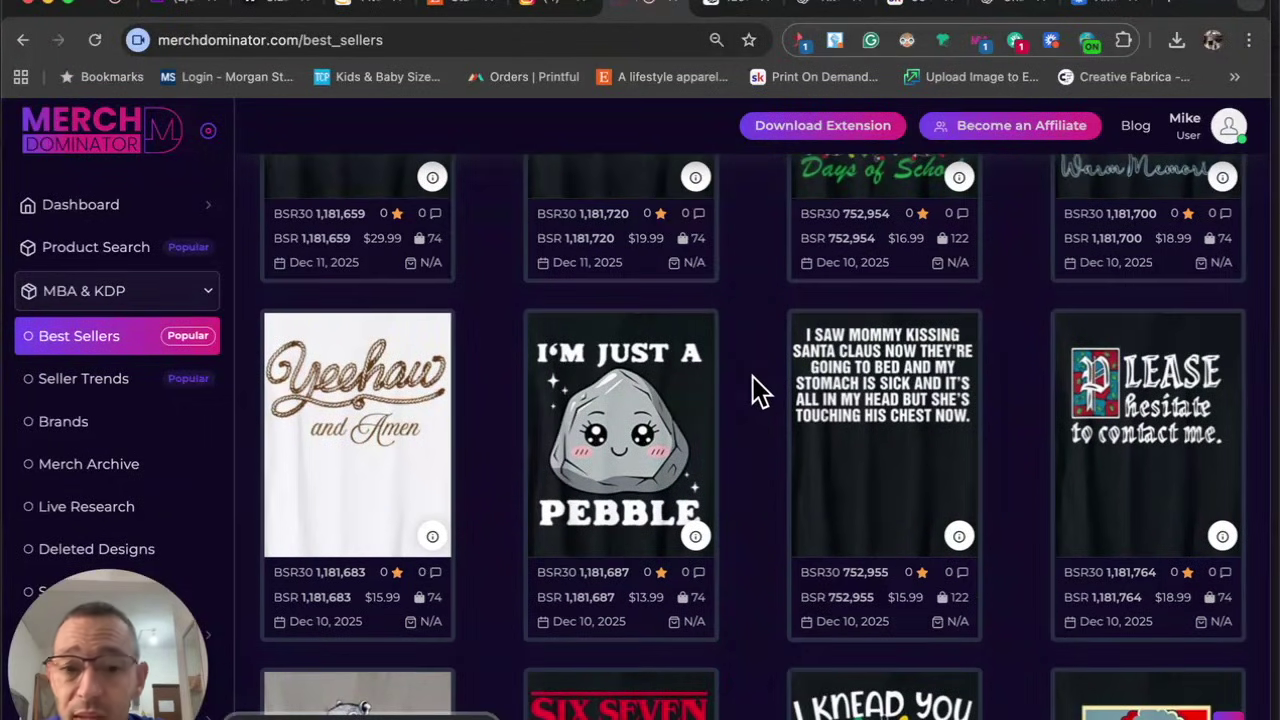
scroll(752, 376, down, 6)
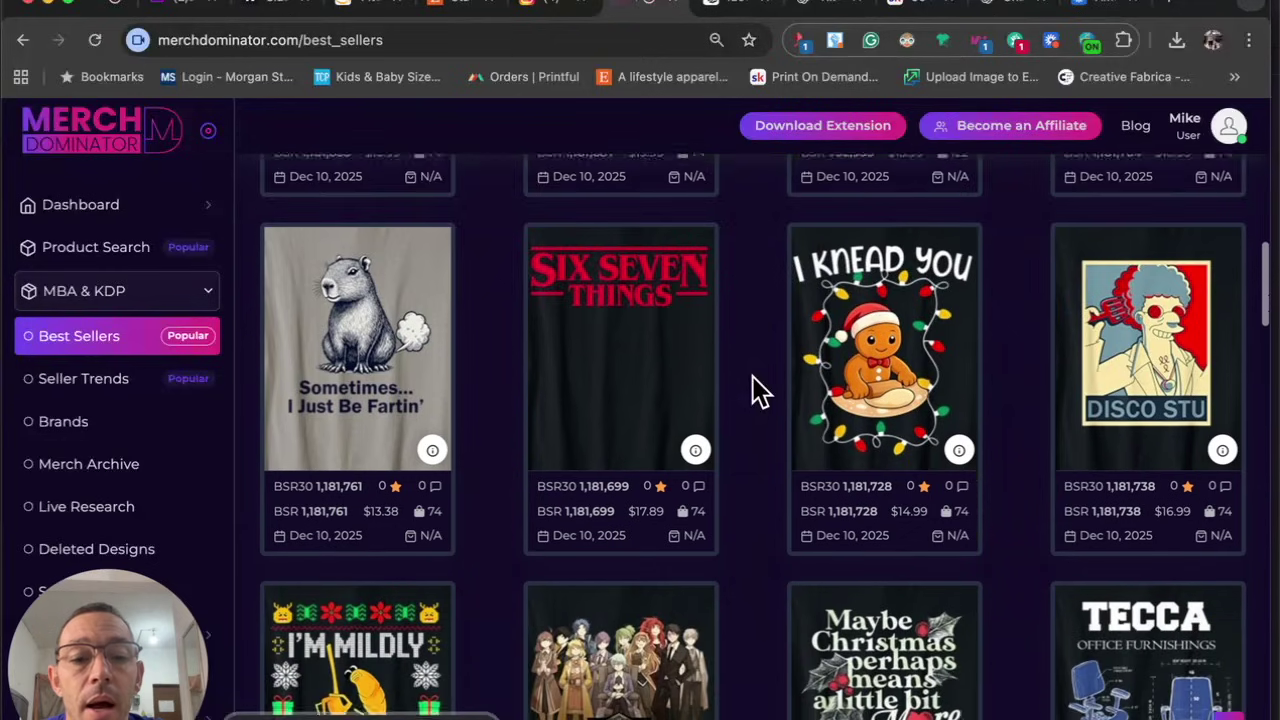
scroll(755, 390, down, 6)
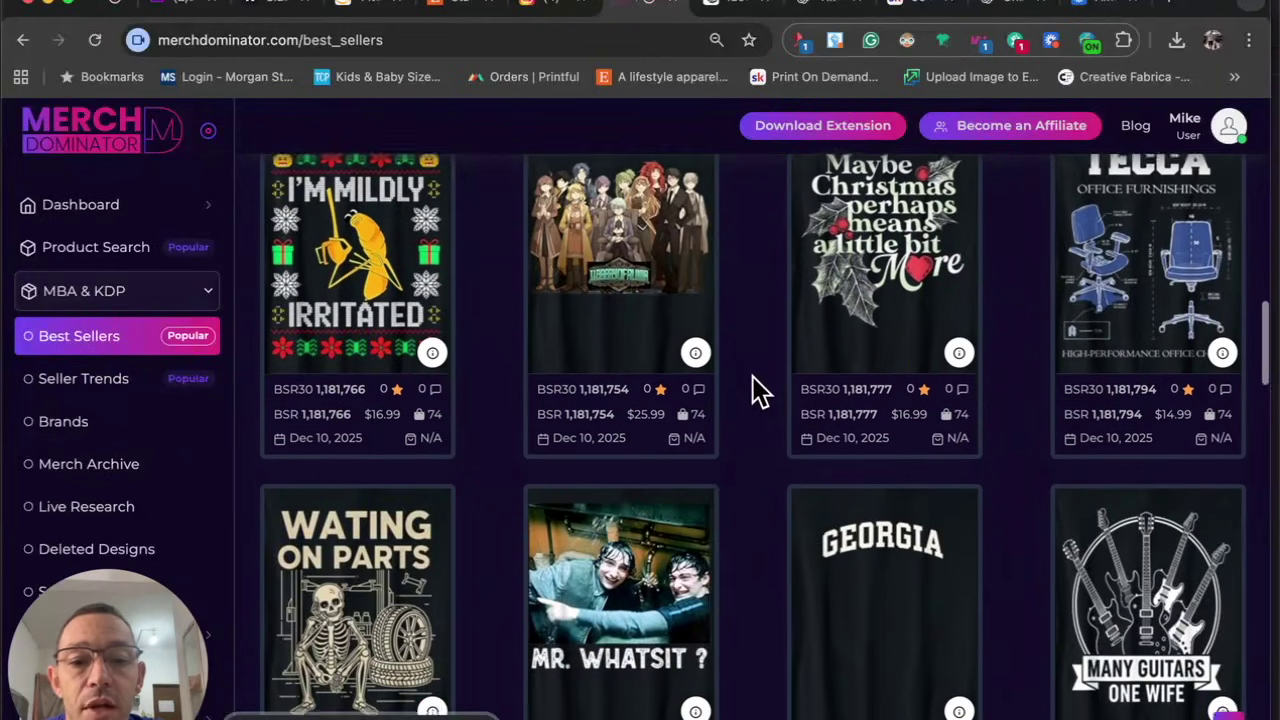
scroll(757, 390, down, 8)
scroll(757, 390, down, 10)
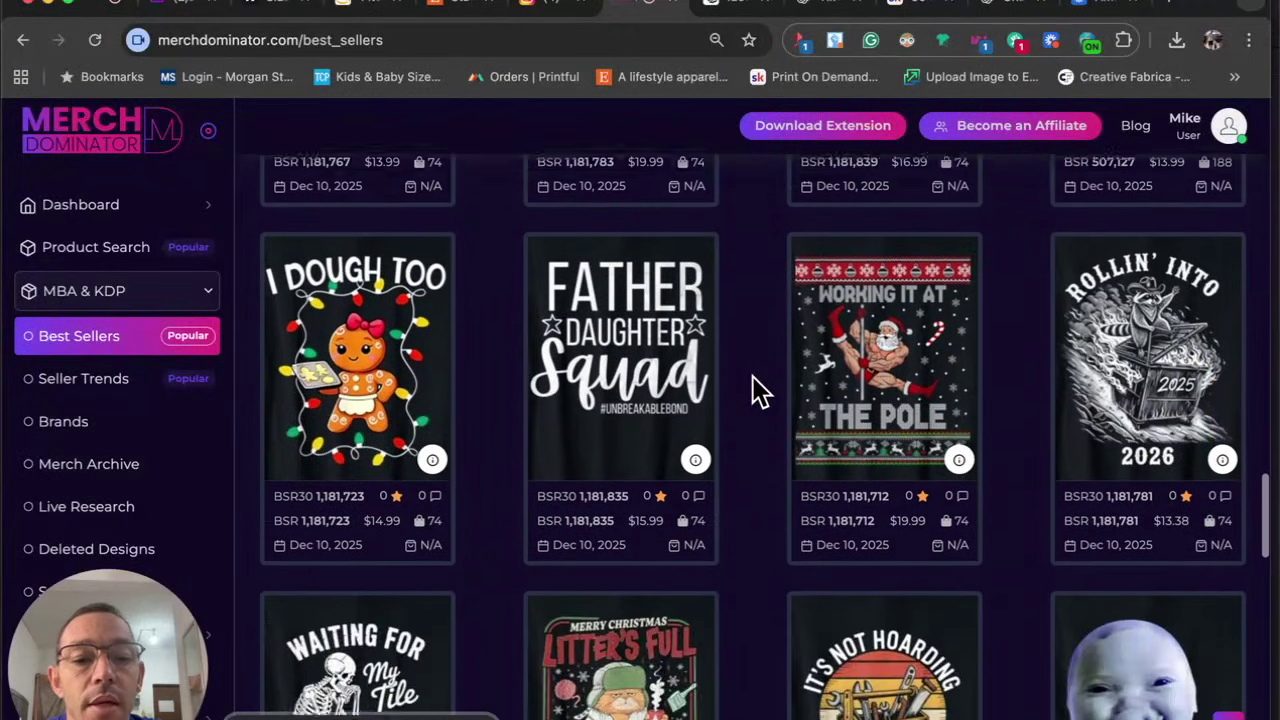
scroll(757, 390, down, 8)
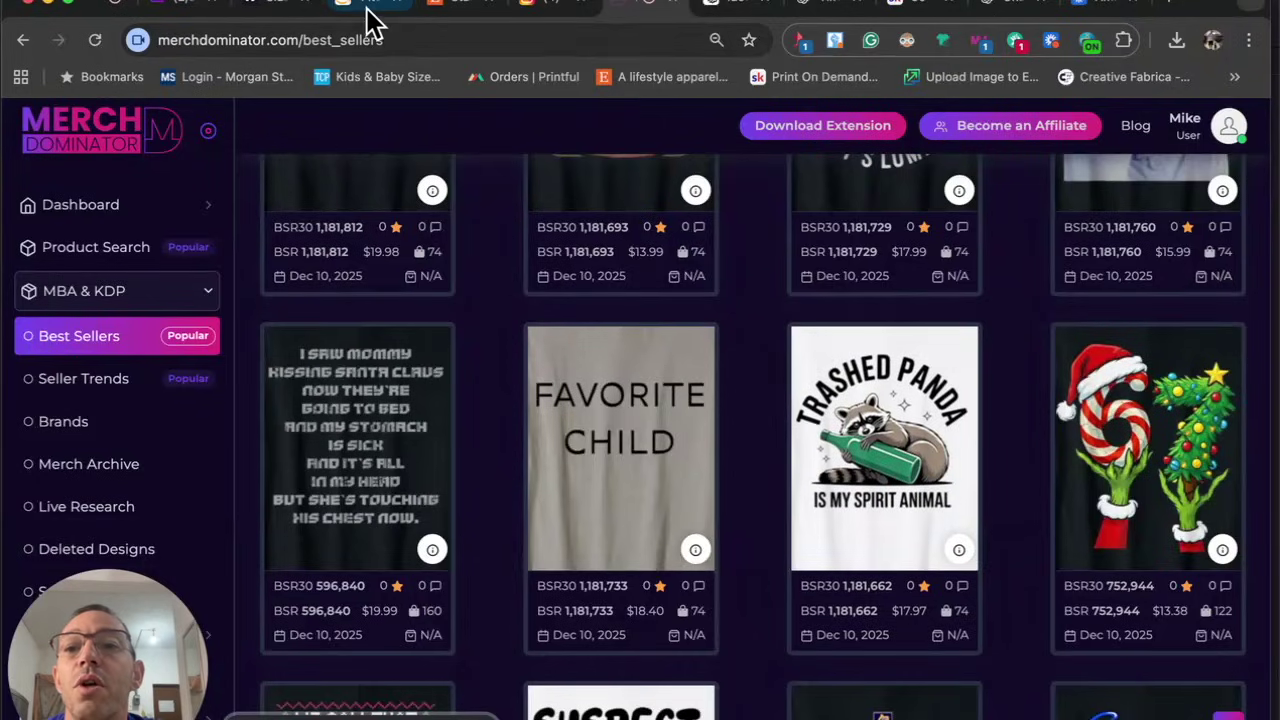
Switch to the Skool community, close the Word document preview, and view the 30 Proven Animal Phrases lesson.
click(910, 12)
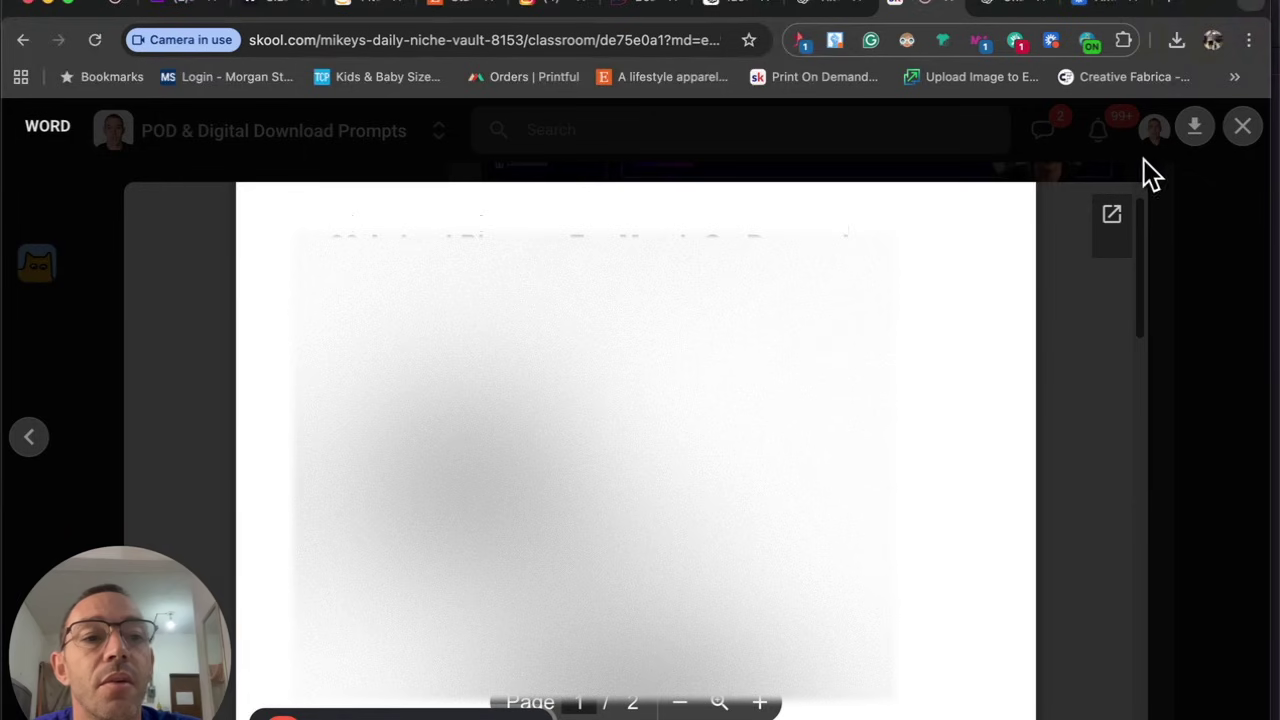
click(1248, 126)
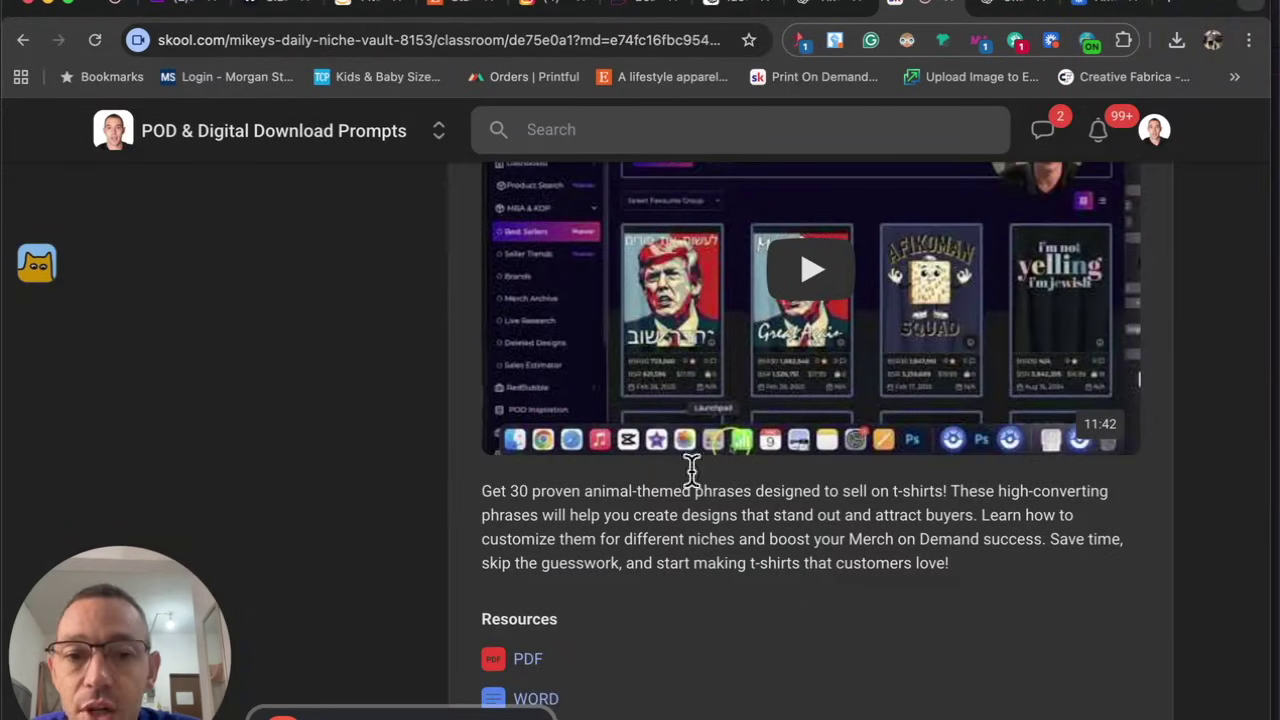
scroll(548, 493, up, 5)
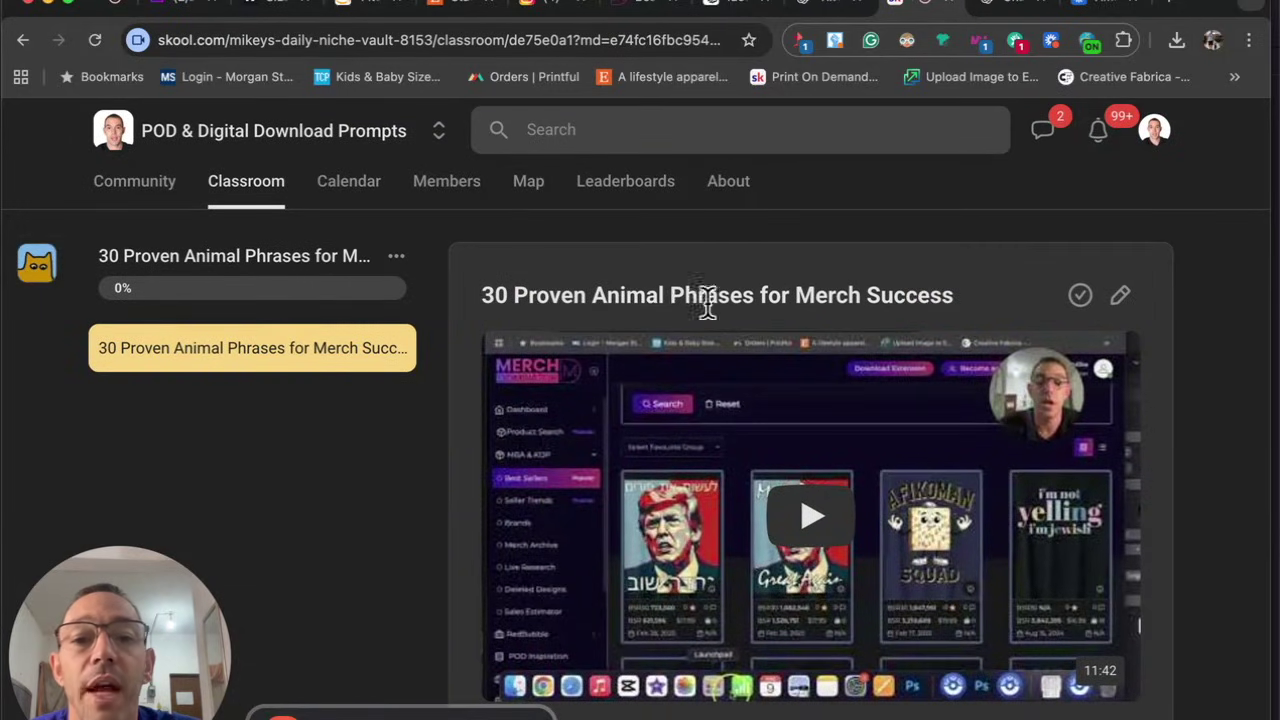
Open the Classroom course overview and browse to the proven animal, food and career phrase courses.
click(242, 182)
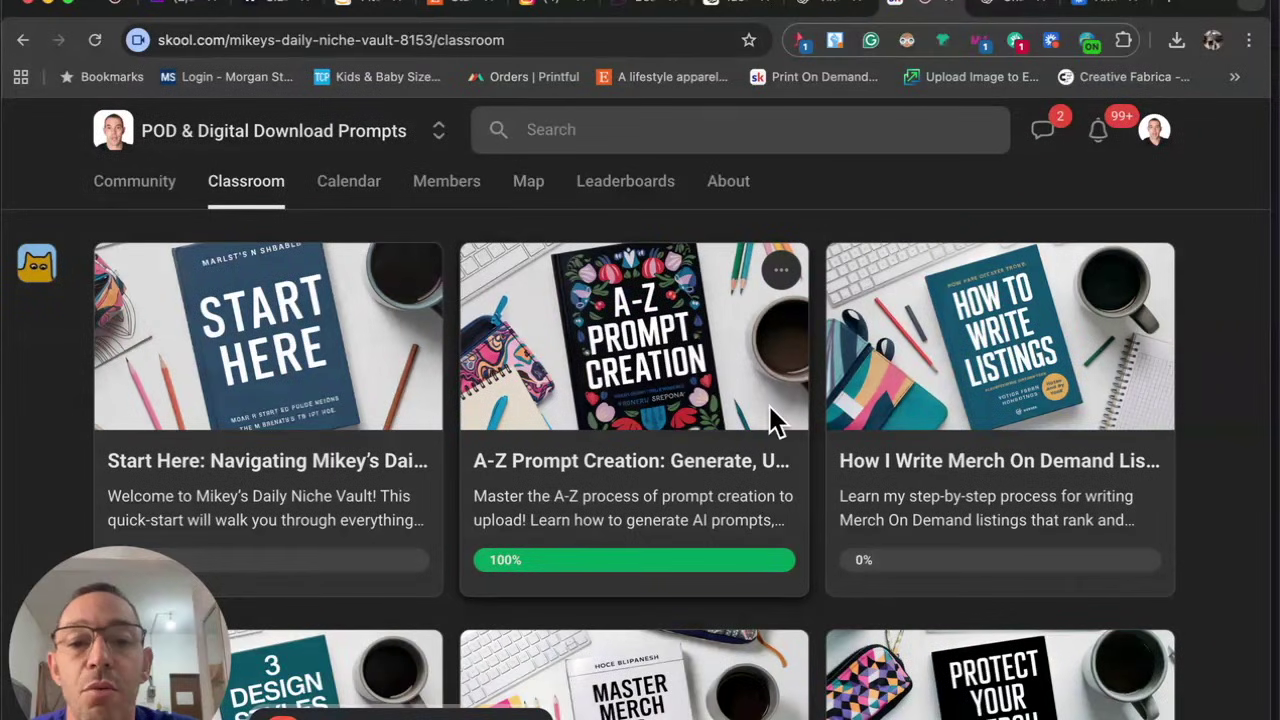
scroll(771, 420, down, 5)
scroll(770, 410, down, 3)
scroll(770, 410, up, 8)
scroll(770, 410, down, 10)
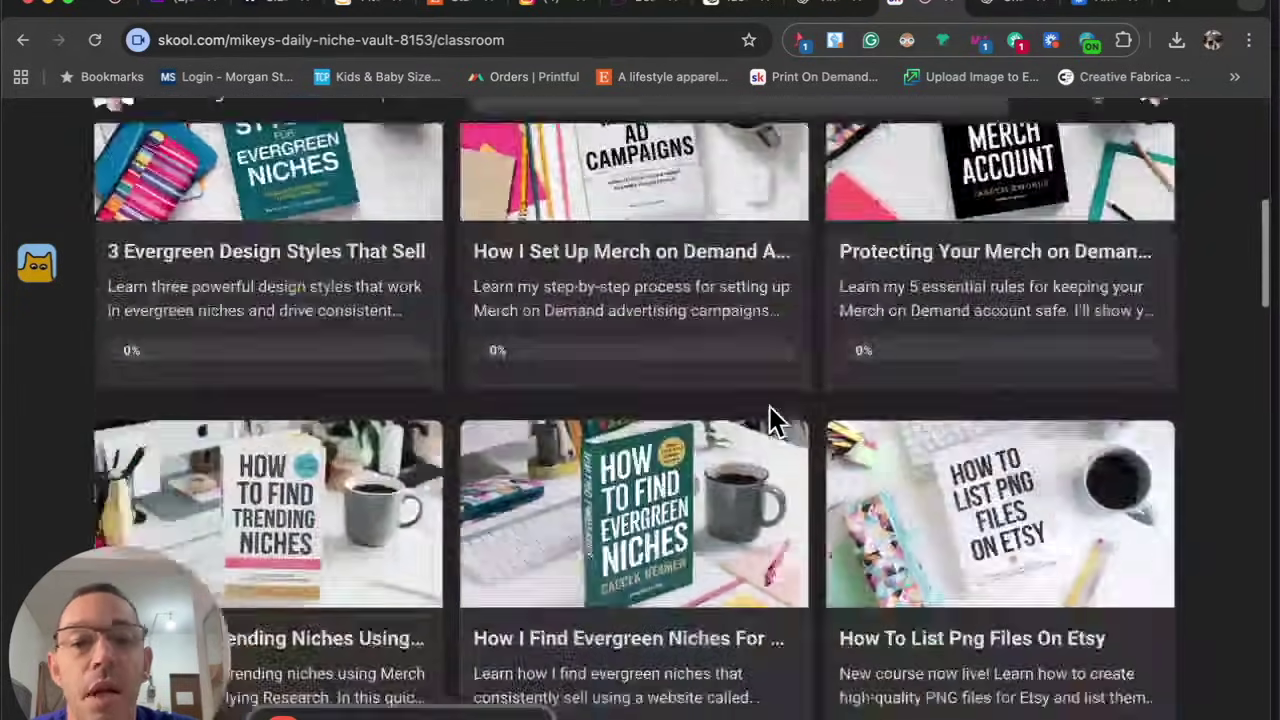
scroll(770, 410, down, 5)
scroll(260, 330, up, 1)
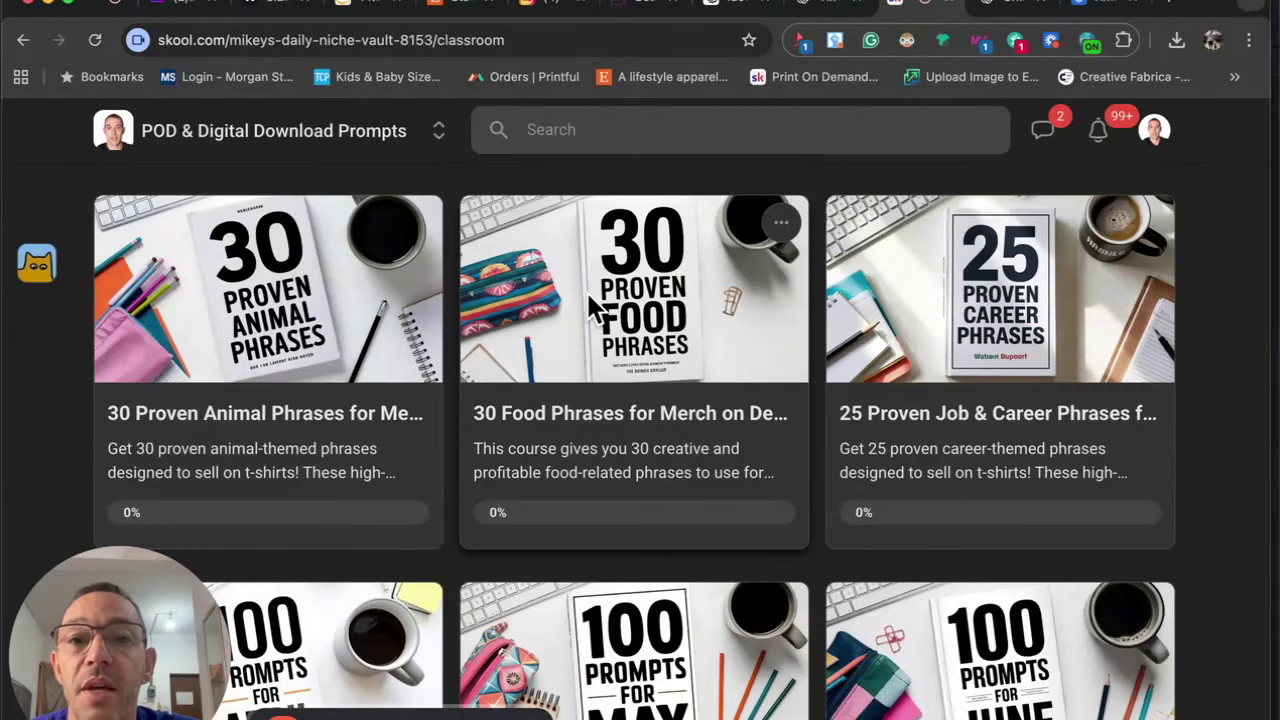
Switch to Merch Dominator's Best Sellers and take a screenshot of the Trashed Panda Is My Spirit Animal design.
click(643, 10)
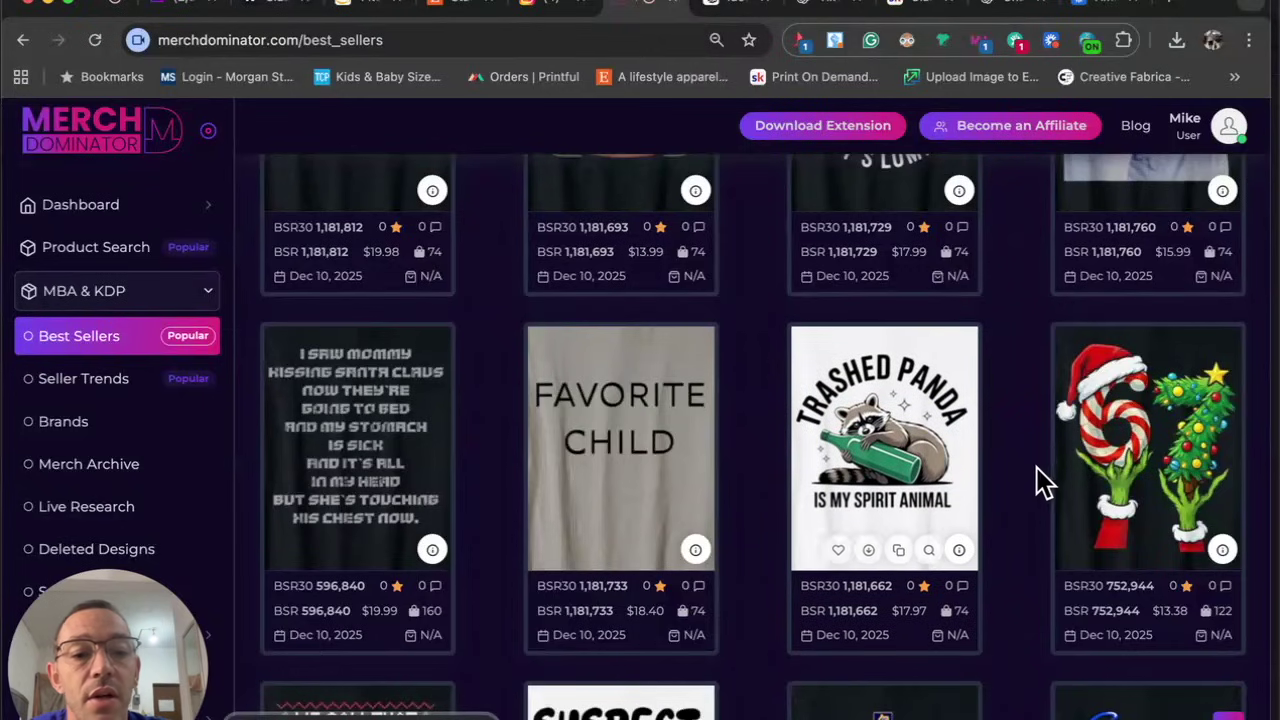
key(super+shift+4)
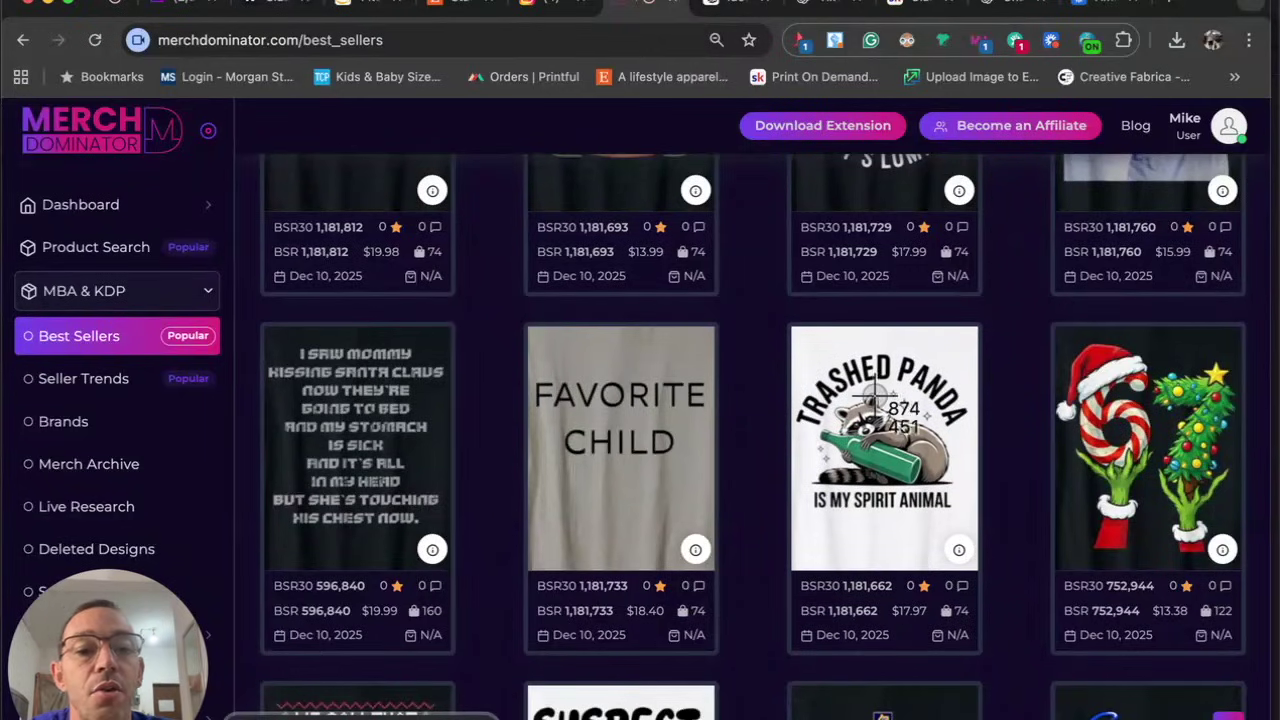
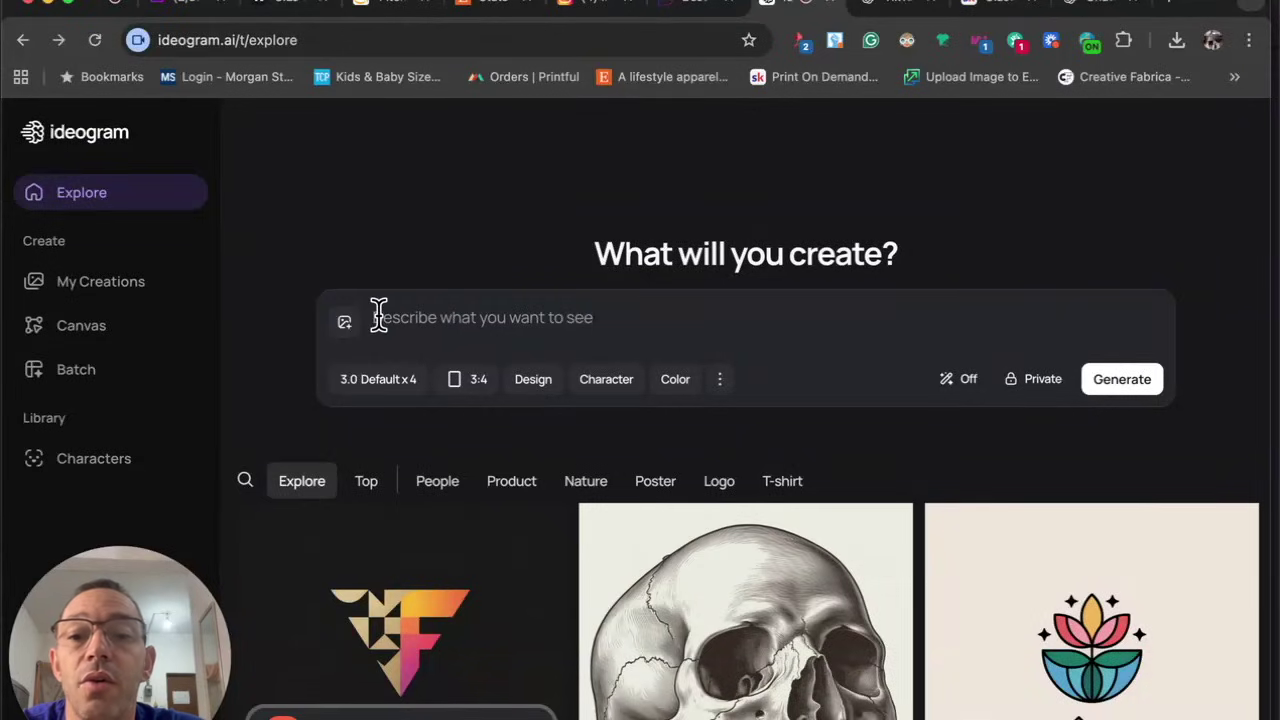
Upload the newest Desktop screenshot, Screenshot 2025-12-12 at 6.18.59 a.m., to Ideogram as a source image.
scroll(491, 250, down, 1)
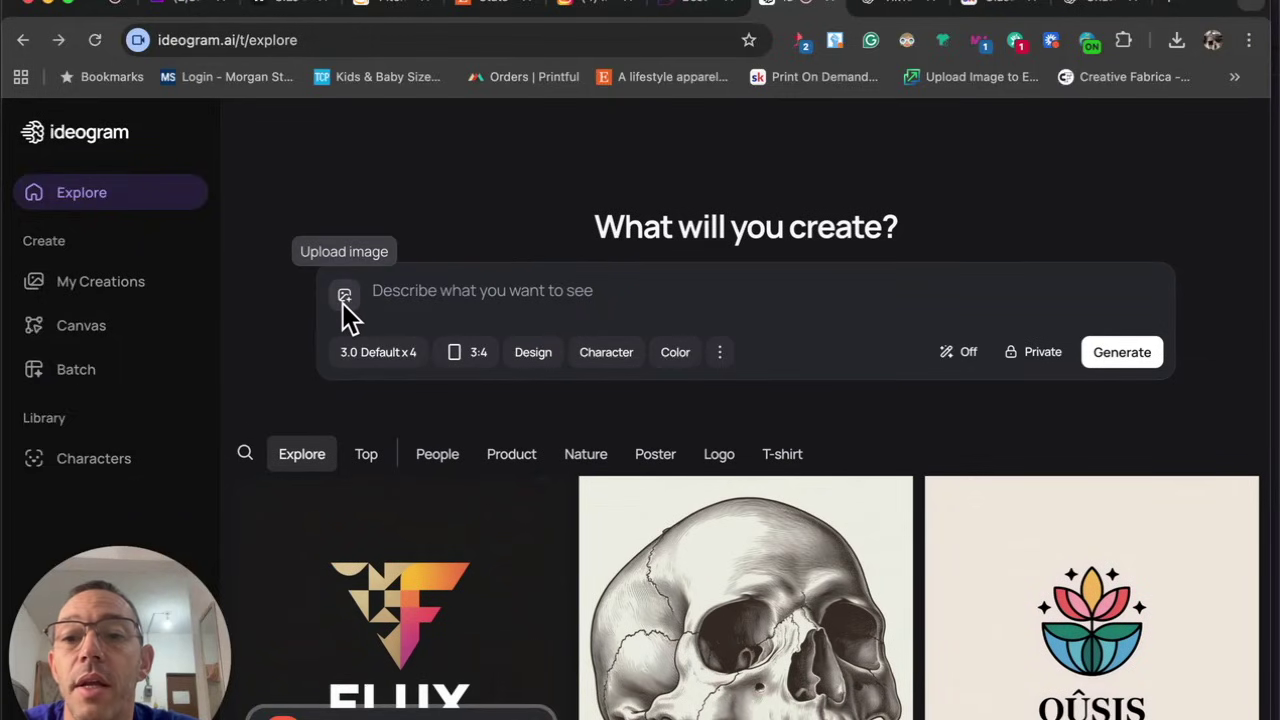
click(344, 298)
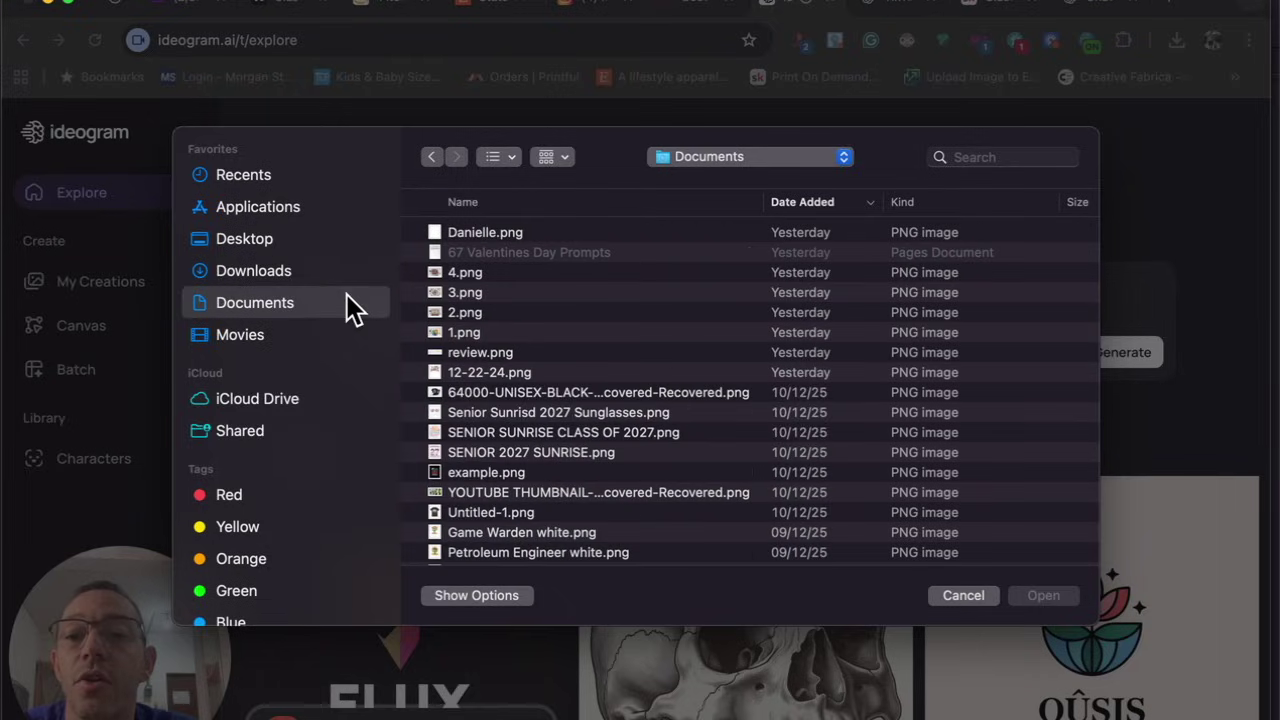
click(289, 271)
click(286, 242)
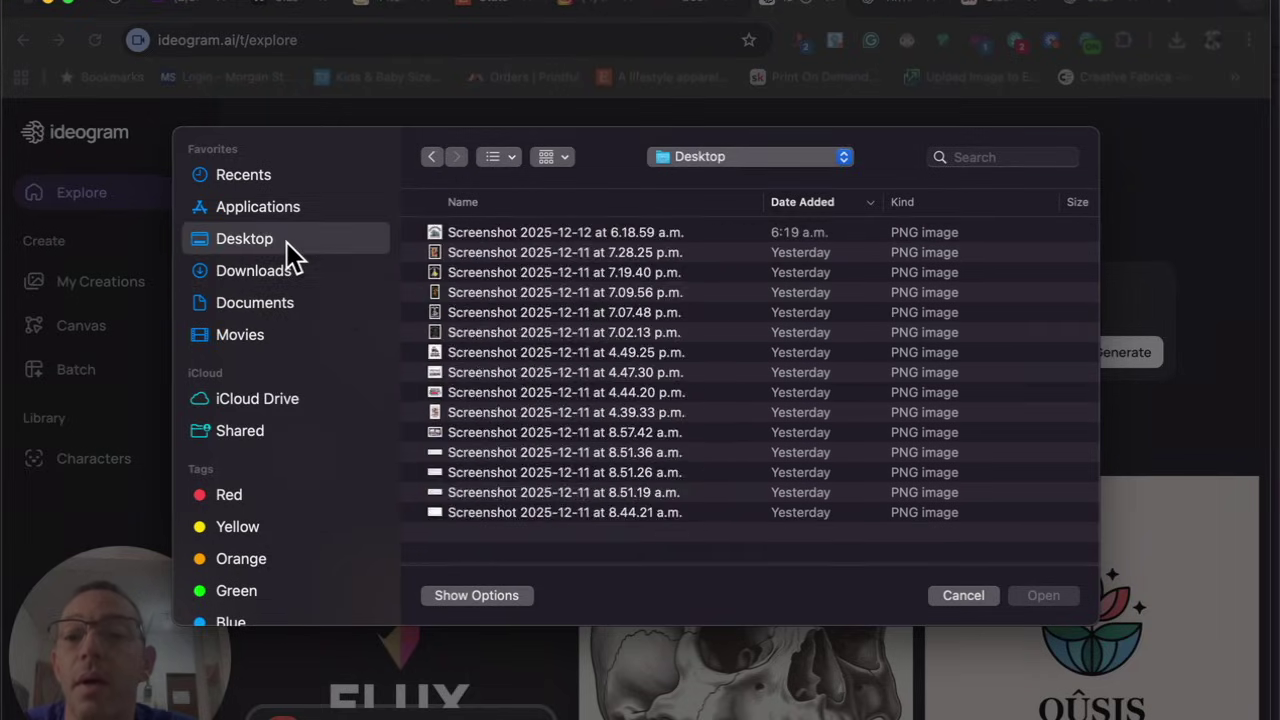
click(508, 235)
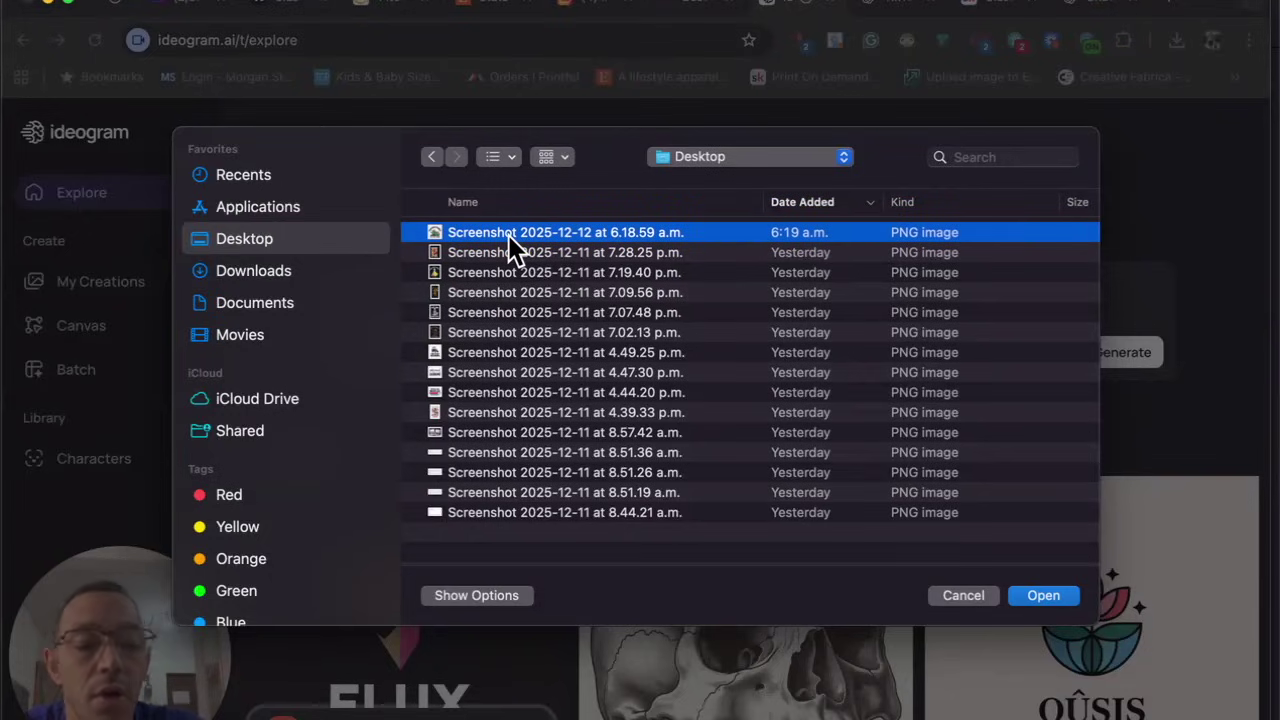
double_click(508, 235)
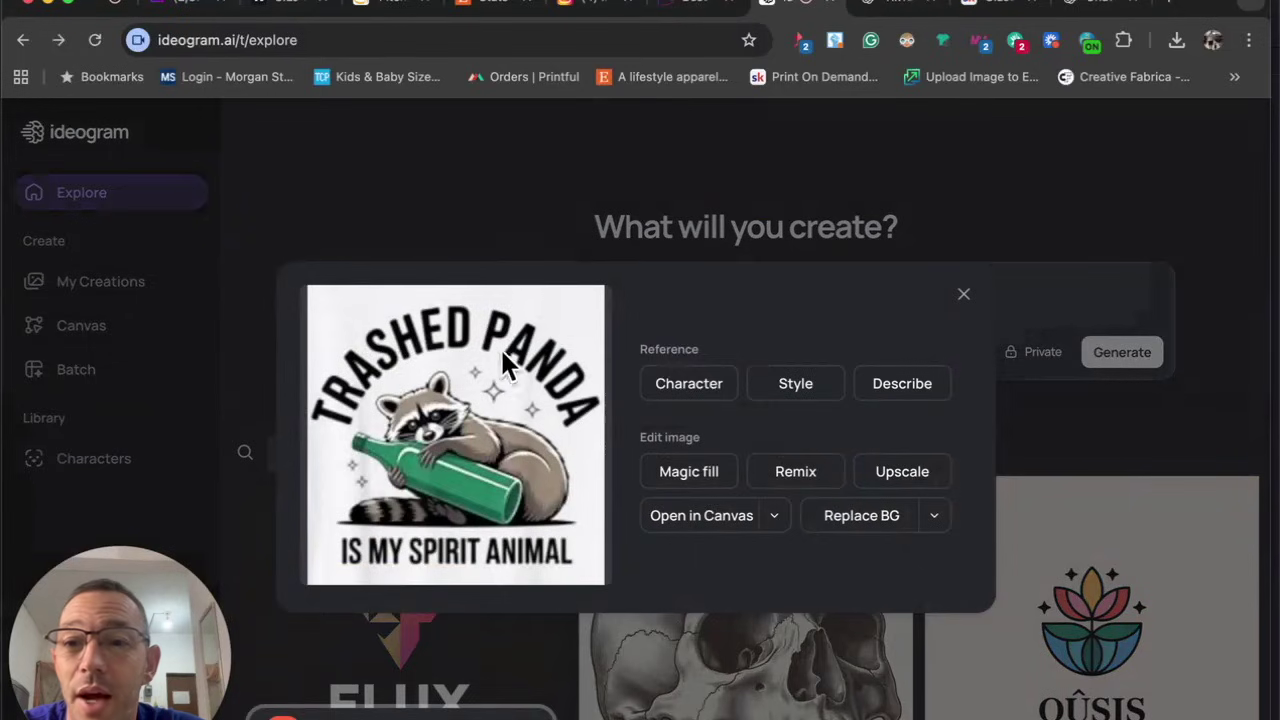
Have Ideogram describe the uploaded raccoon design as a text prompt and copy the whole description.
click(901, 385)
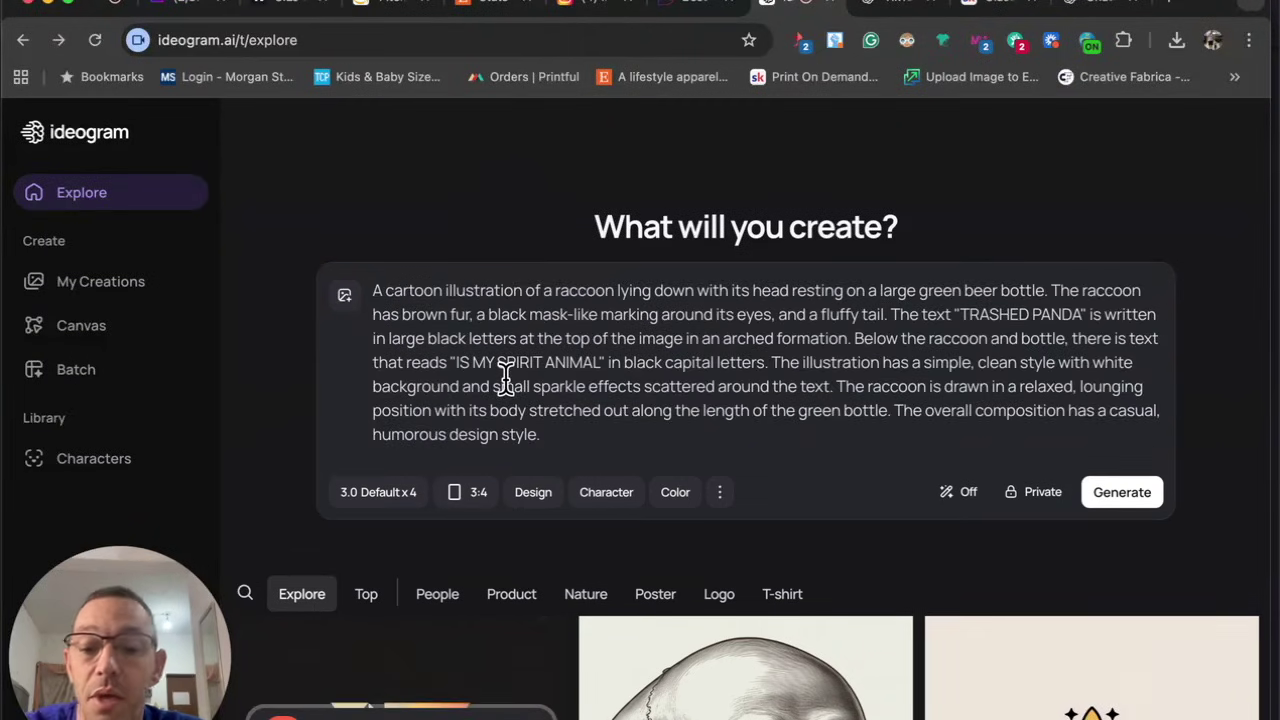
key(super+a)
key(super+c)
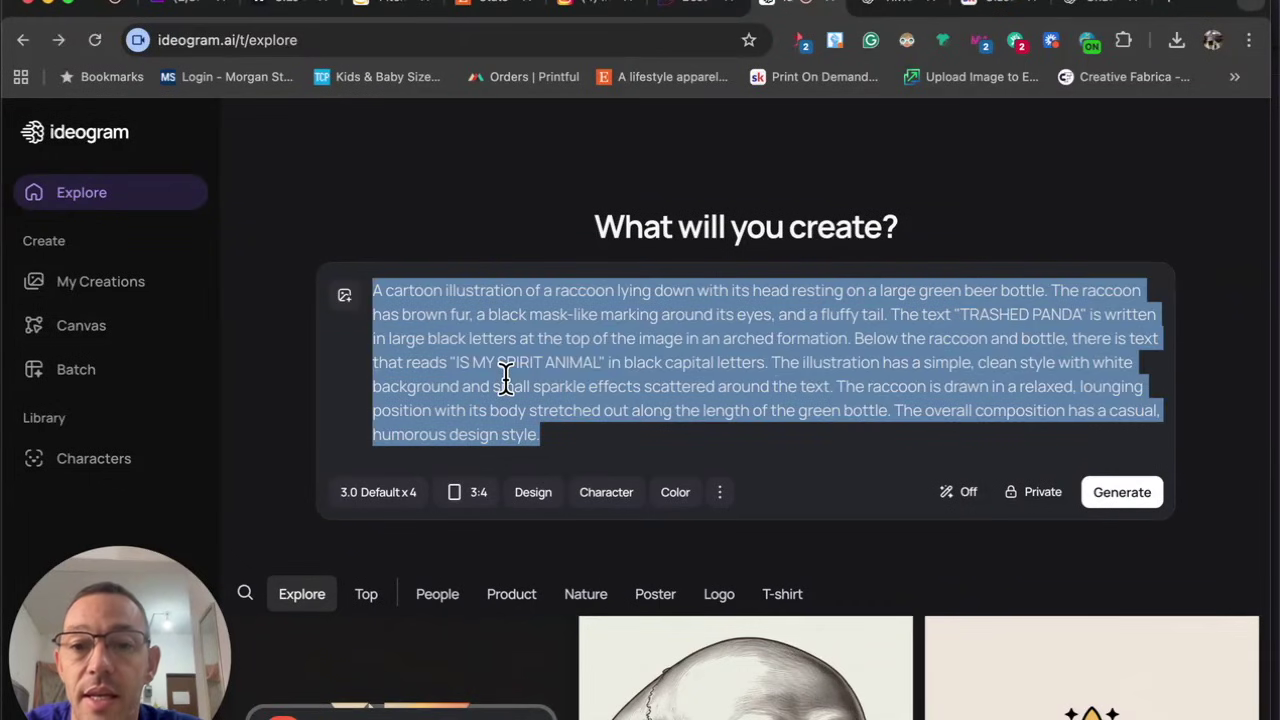
Open ChatGPT in a new browser tab and paste the copied raccoon design description into the message.
click(690, 15)
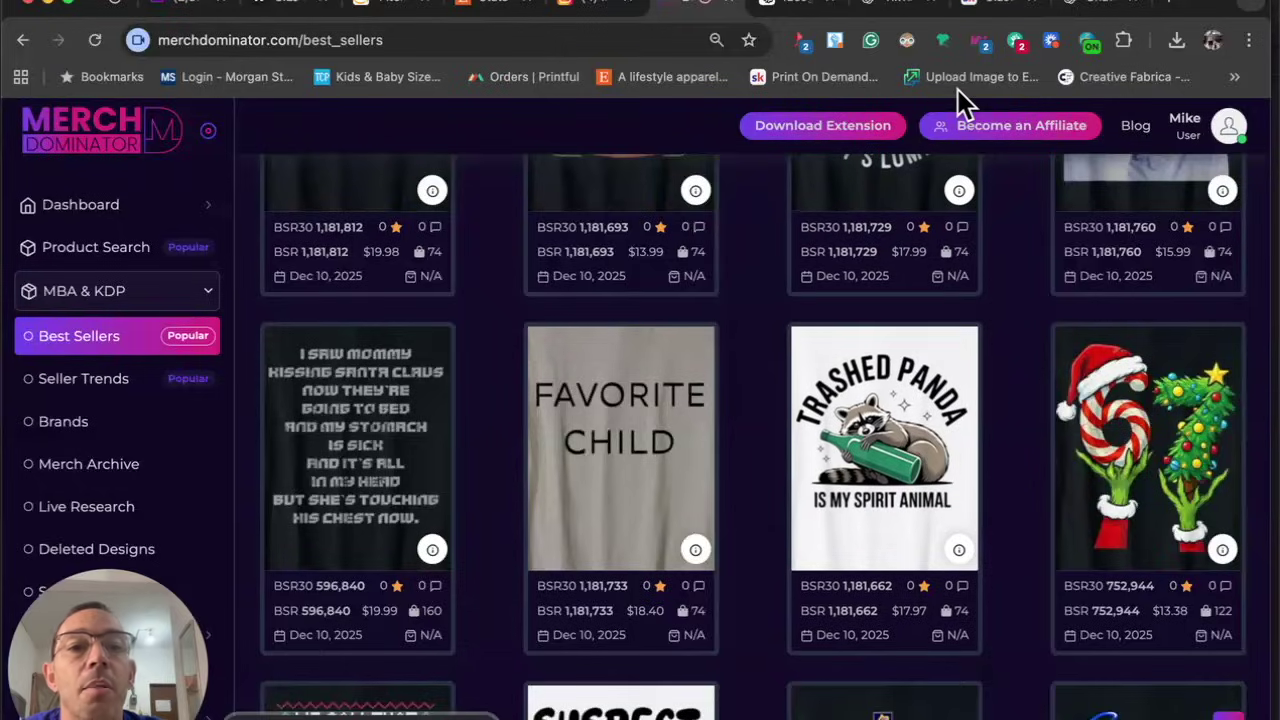
click(1175, 15)
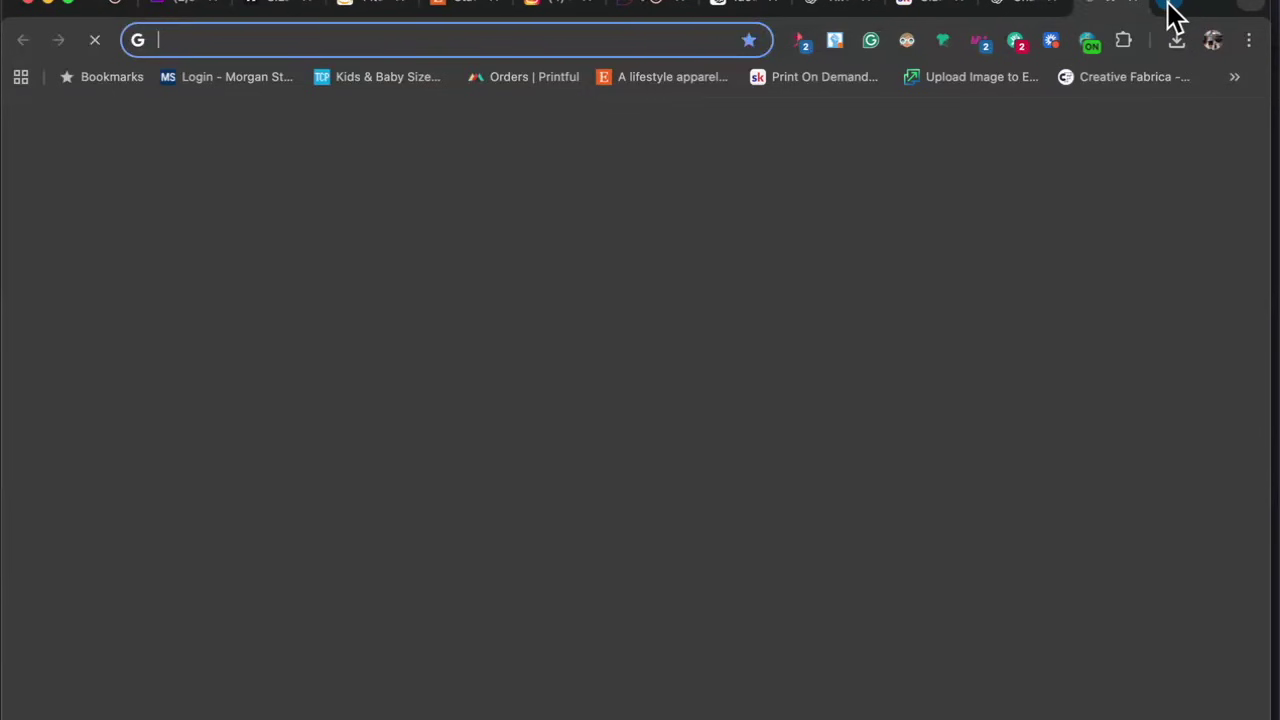
text(chatgpt)
key(Return)
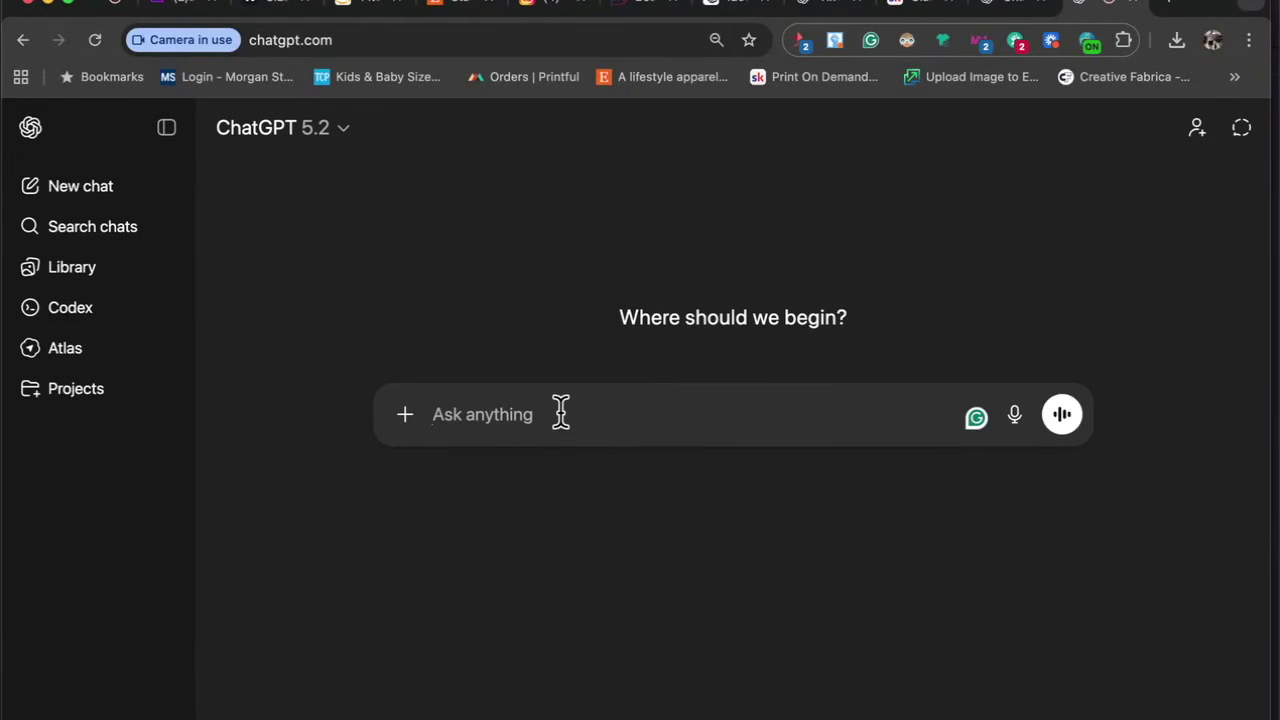
key(super+v)
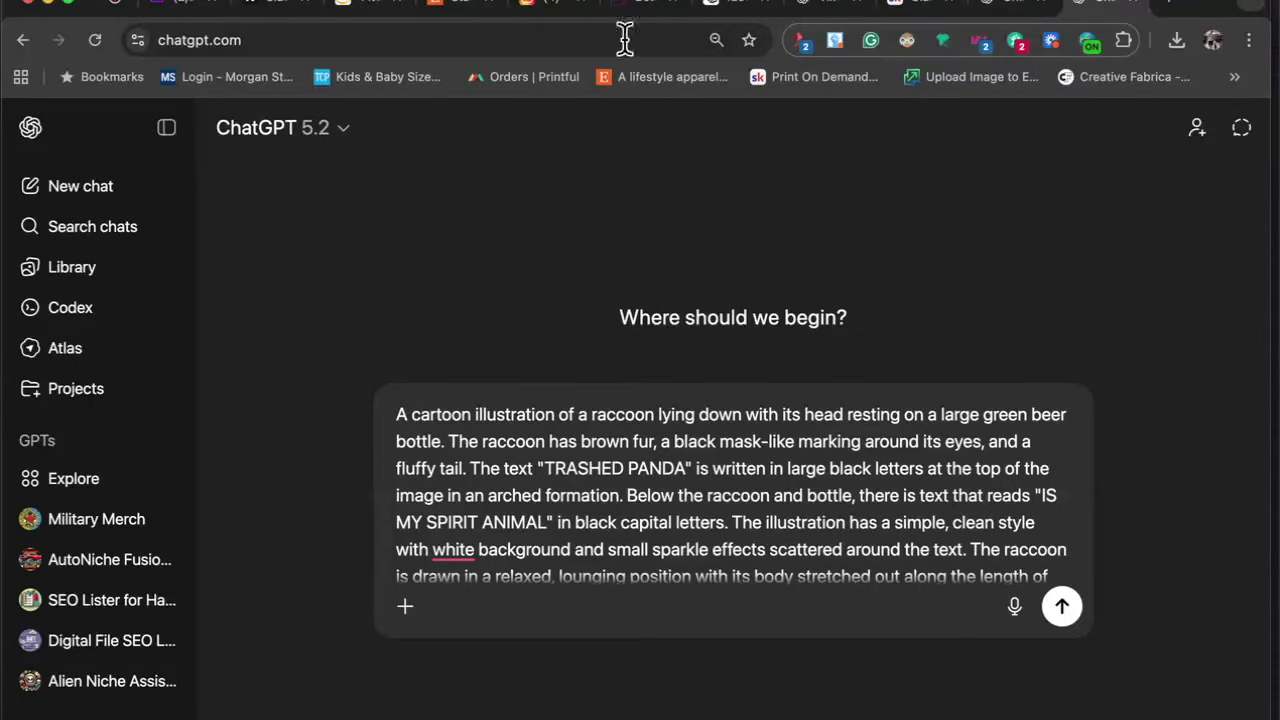
Ask ChatGPT to change the t-shirt prompt to say Trashed Panda Whisper with a 2026 New Years theme, correcting "also" and appending the copied description.
click(637, 8)
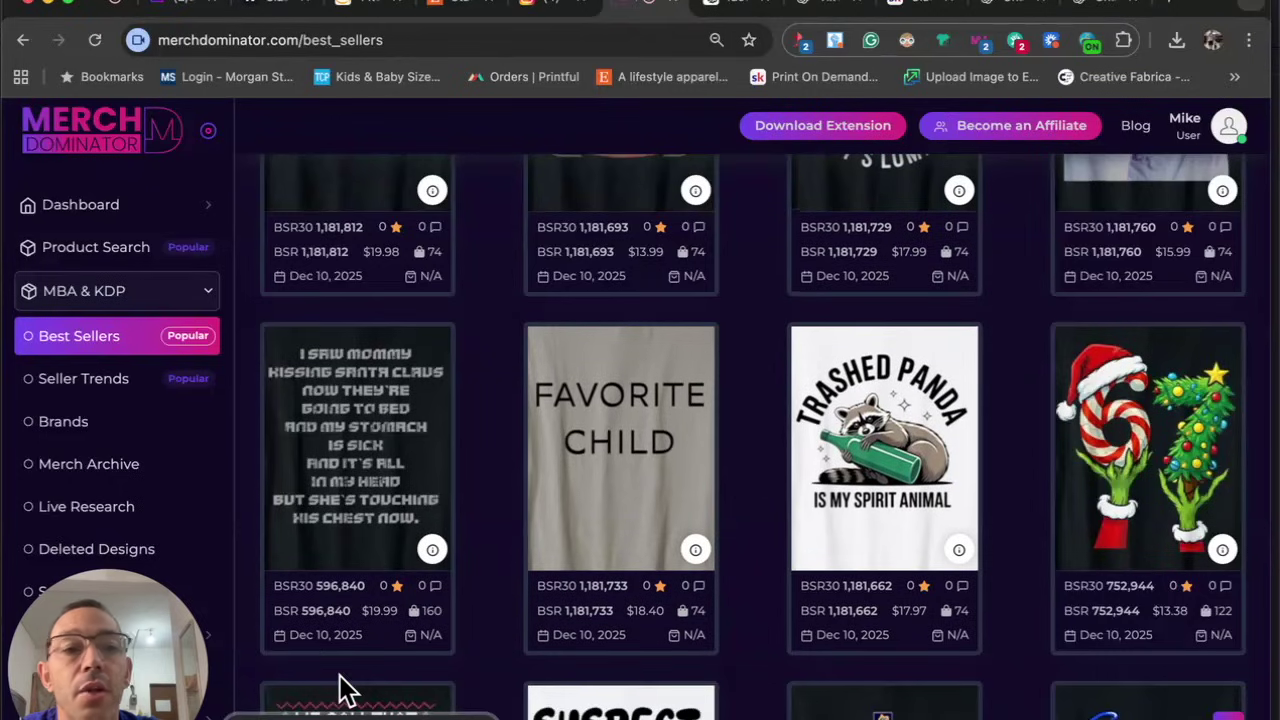
key(alt+shift+p)
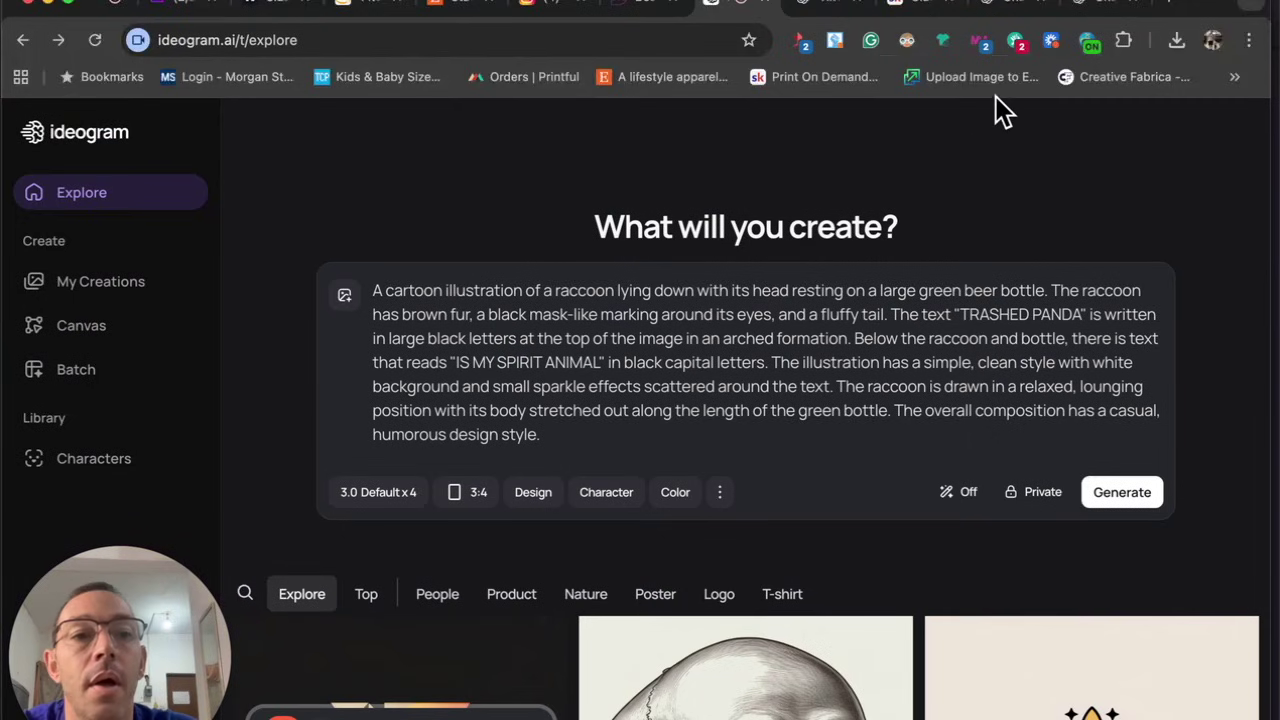
click(1100, 8)
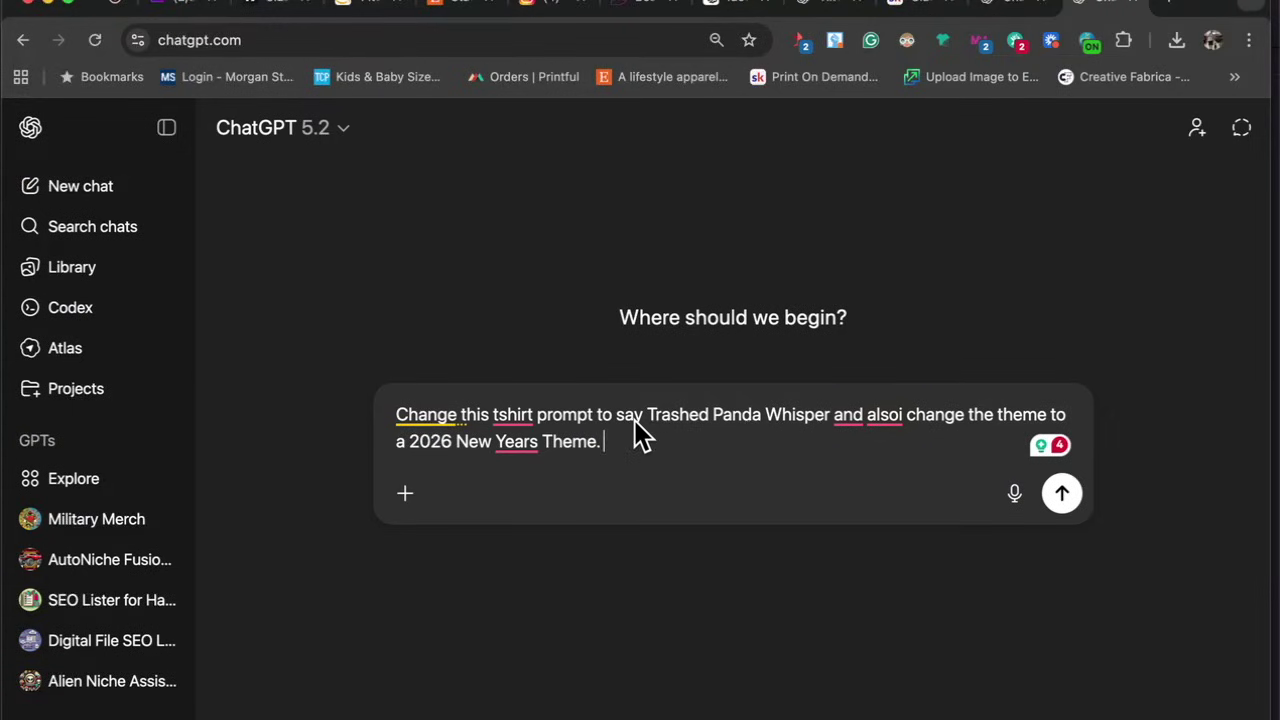
mouse_move(887, 420)
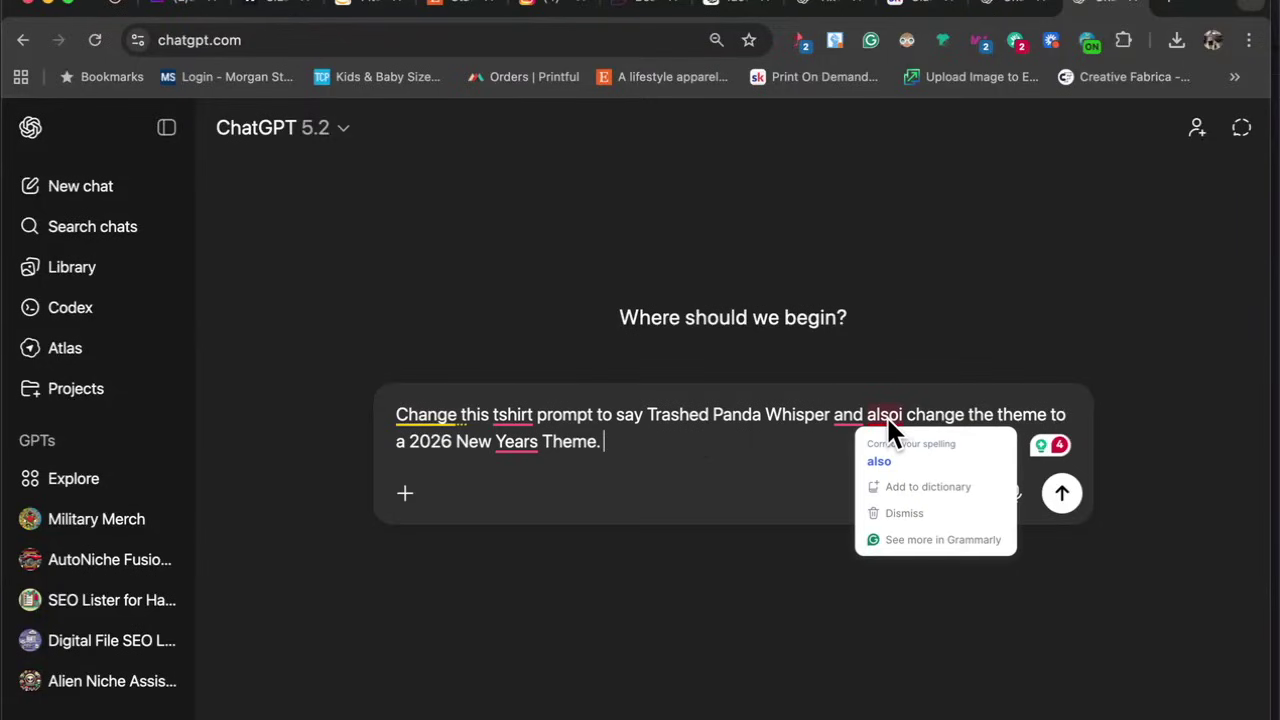
click(877, 461)
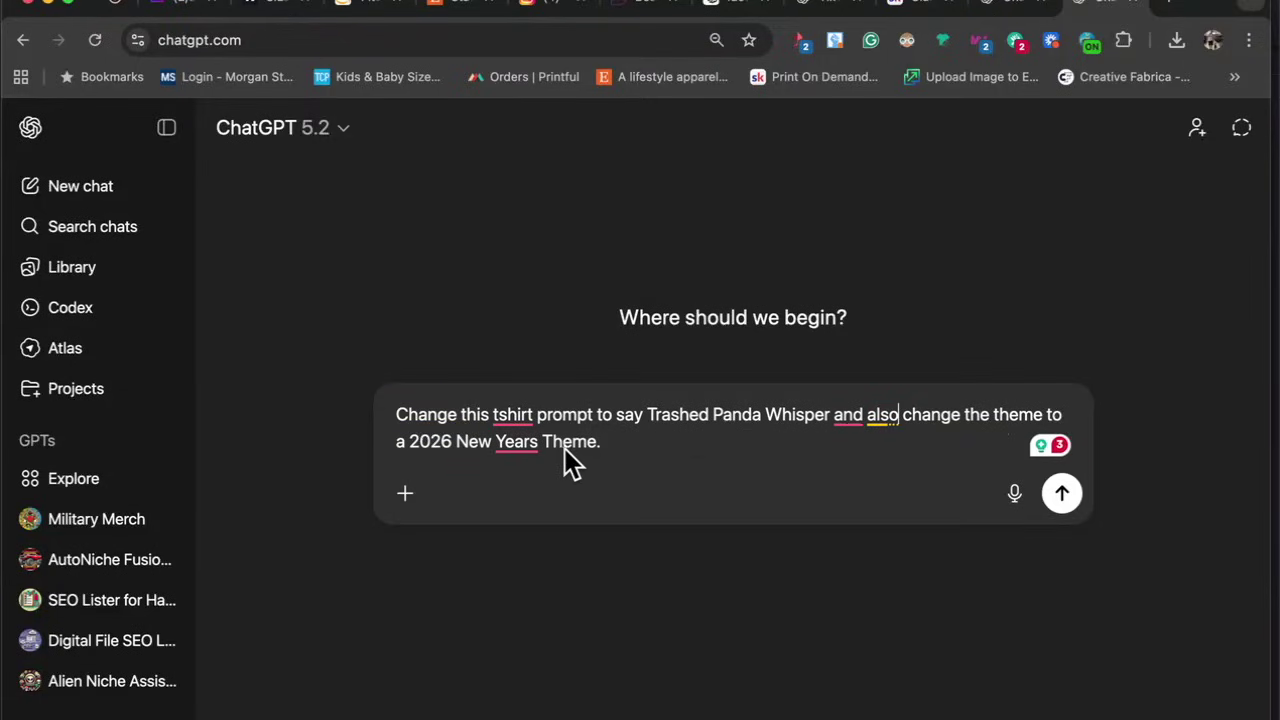
key(super+v)
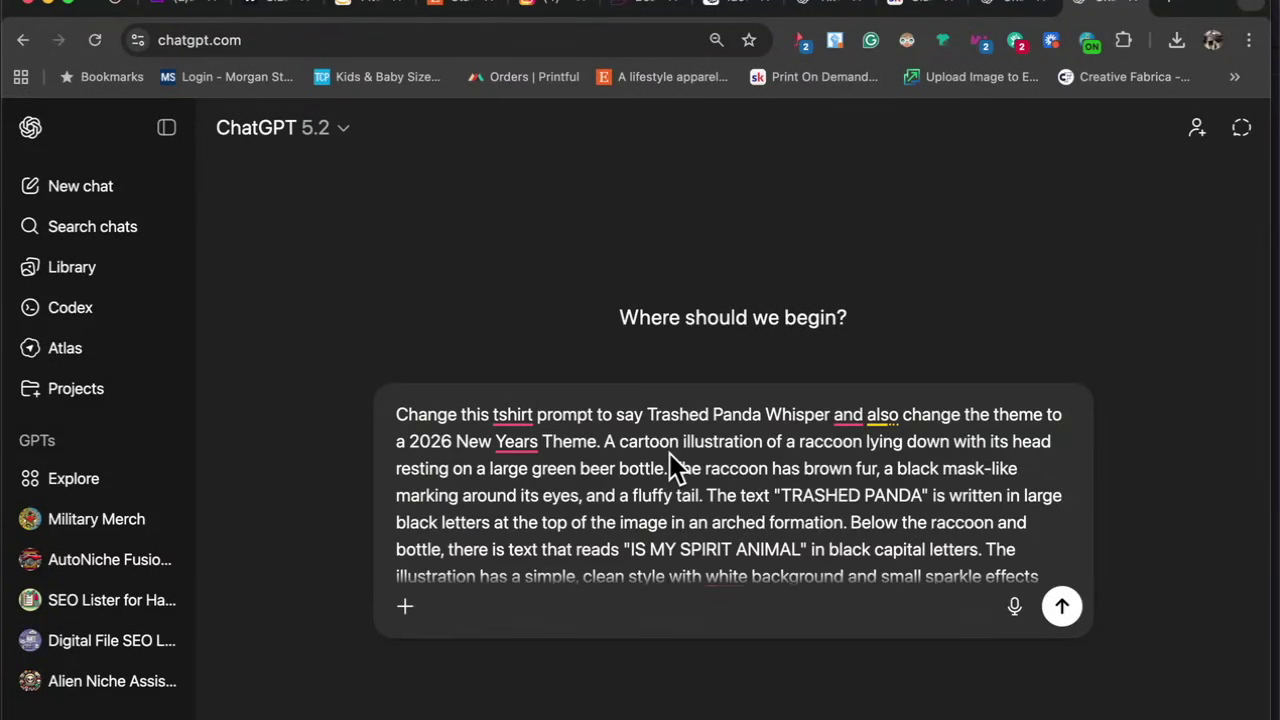
click(1062, 606)
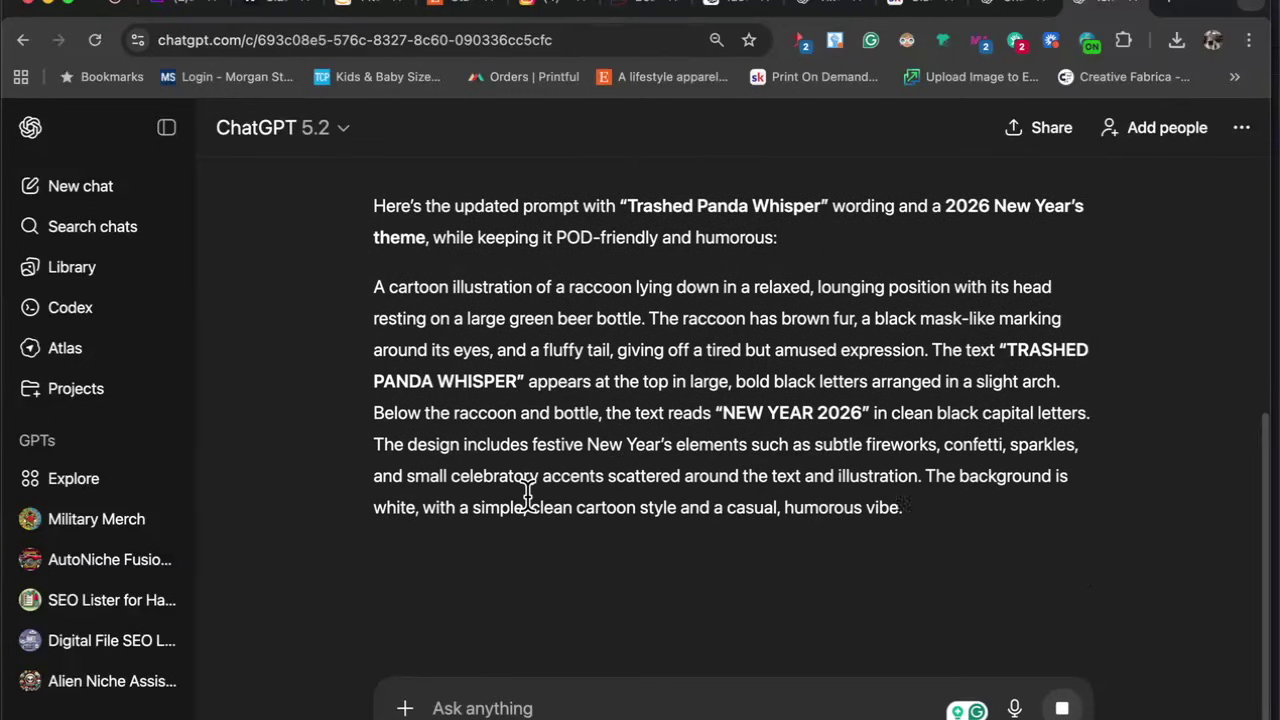
Copy ChatGPT's rewritten Trashed Panda Whisper prompt and replace the existing Ideogram prompt with it.
drag(1030, 535, 340, 285)
key(super+c)
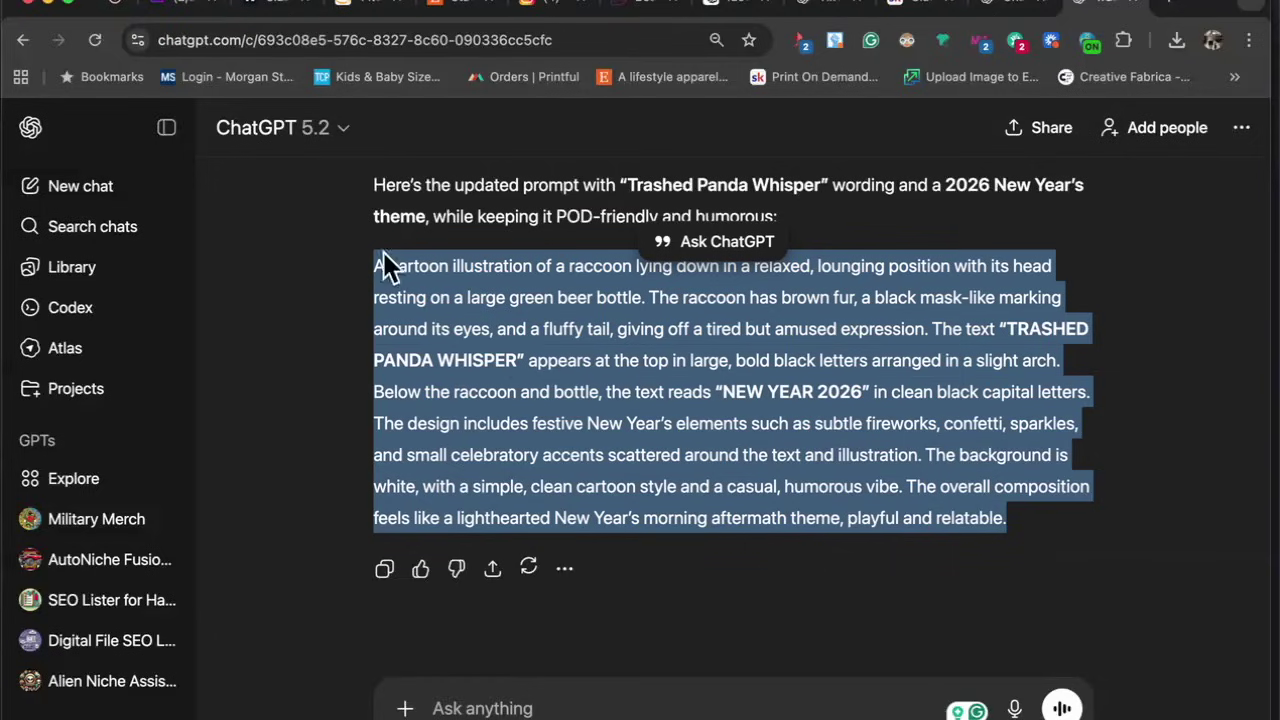
click(736, 10)
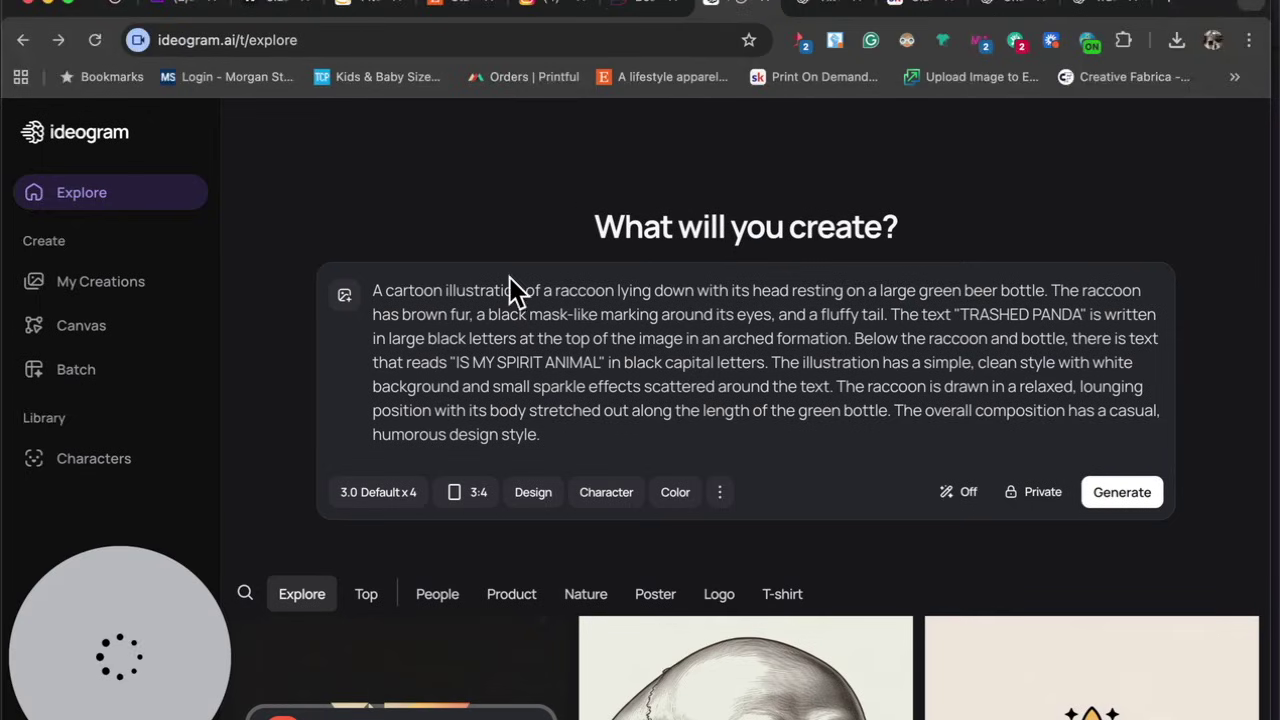
triple_click(495, 331)
key(BackSpace)
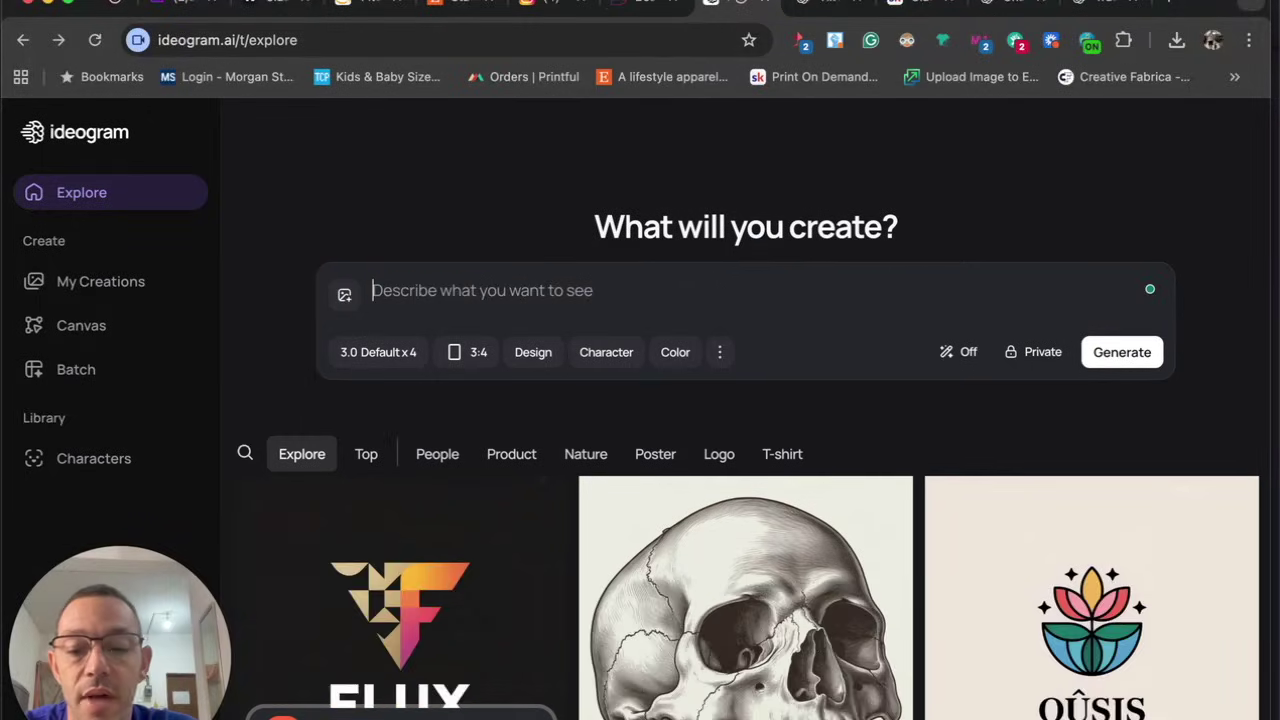
key(super+v)
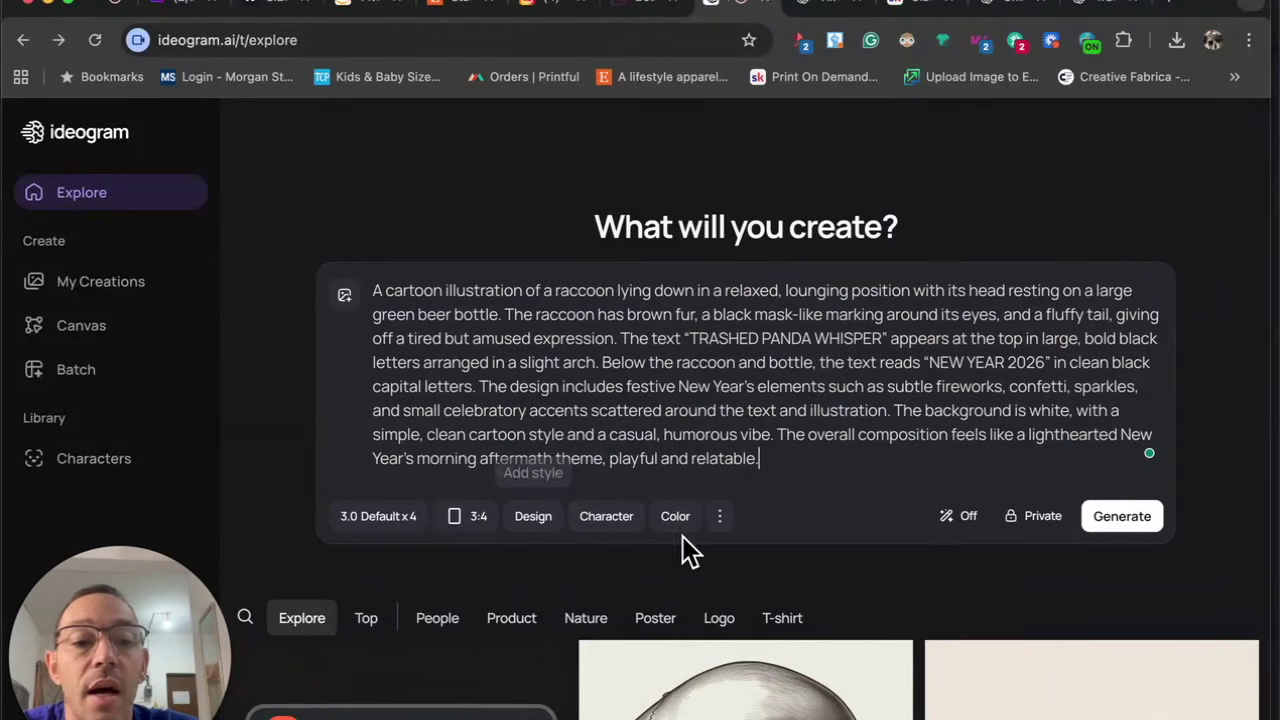
Generate images from the Trashed Panda Whisper prompt and open the first result.
click(1120, 516)
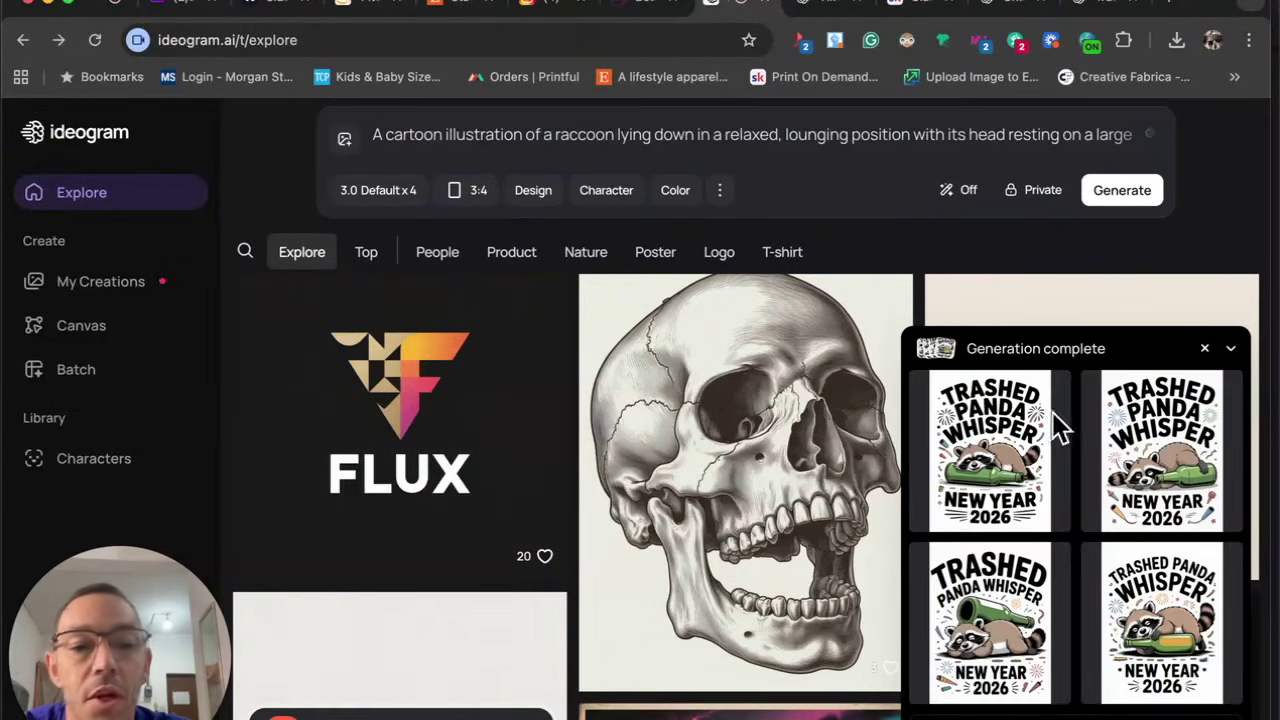
click(1008, 450)
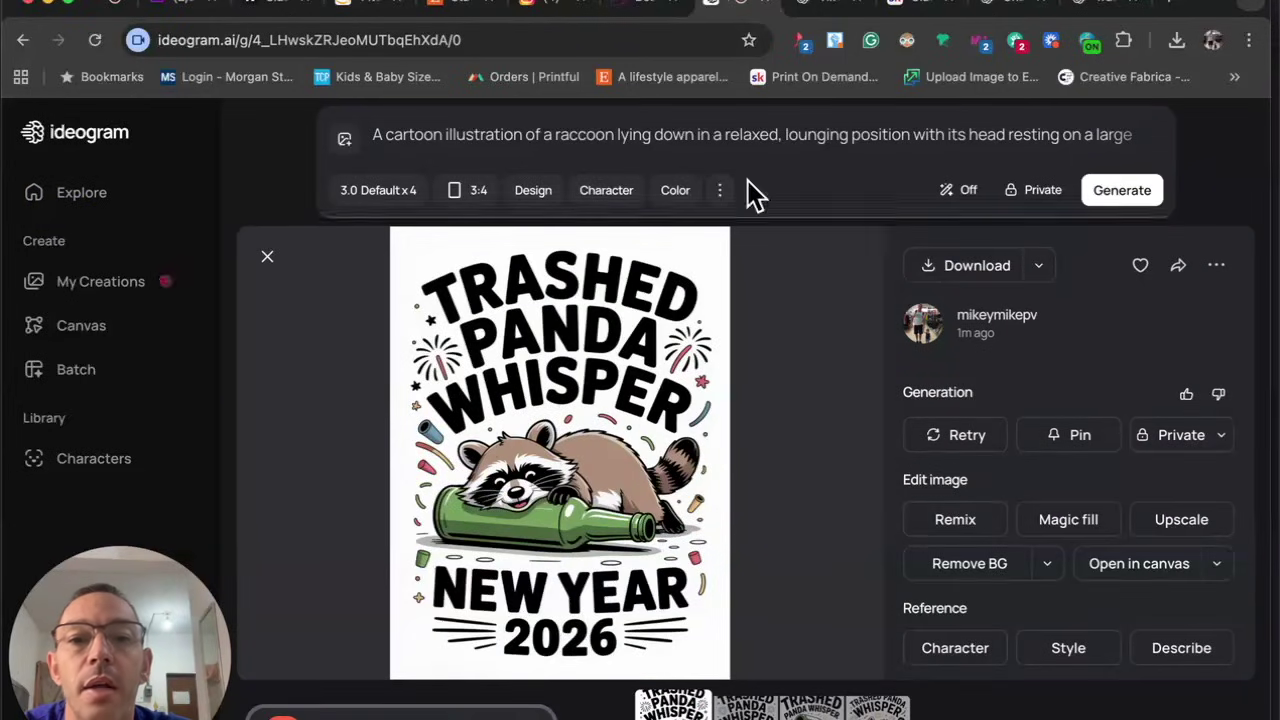
Remove the word WHISPER from the quoted title in the prompt and generate a new set of images.
click(799, 140)
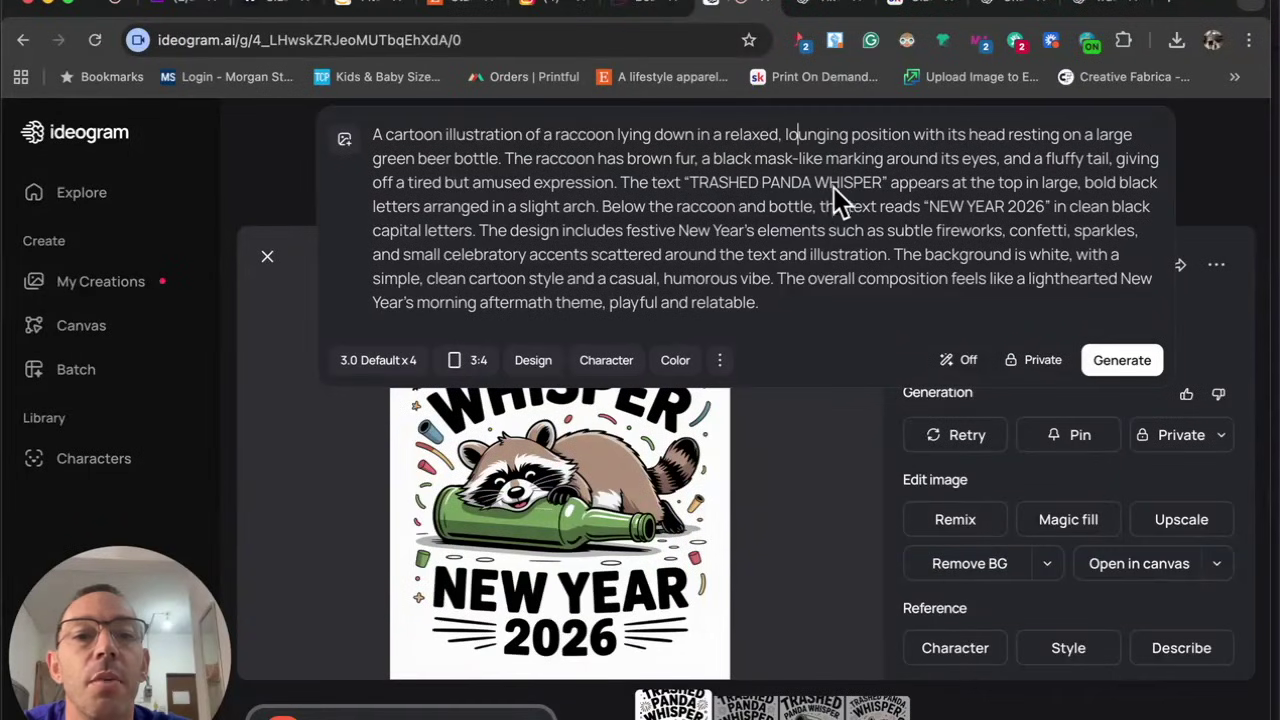
key(BackSpace)
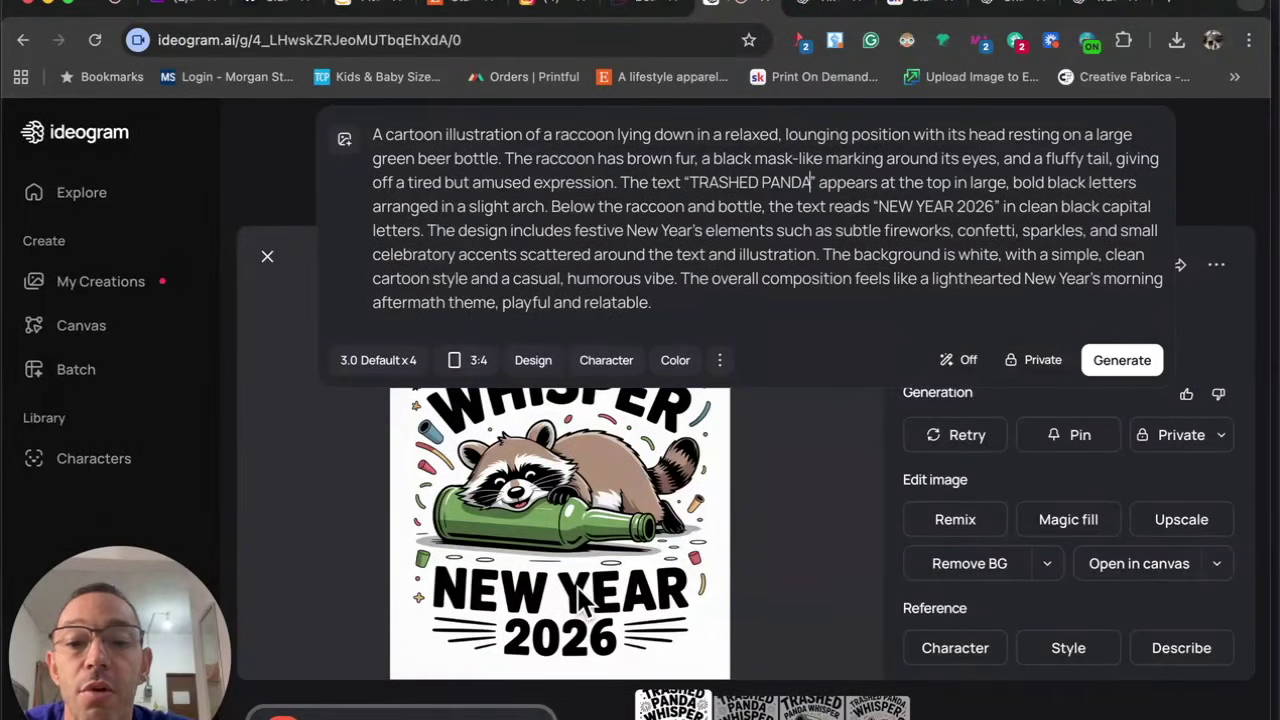
click(1120, 362)
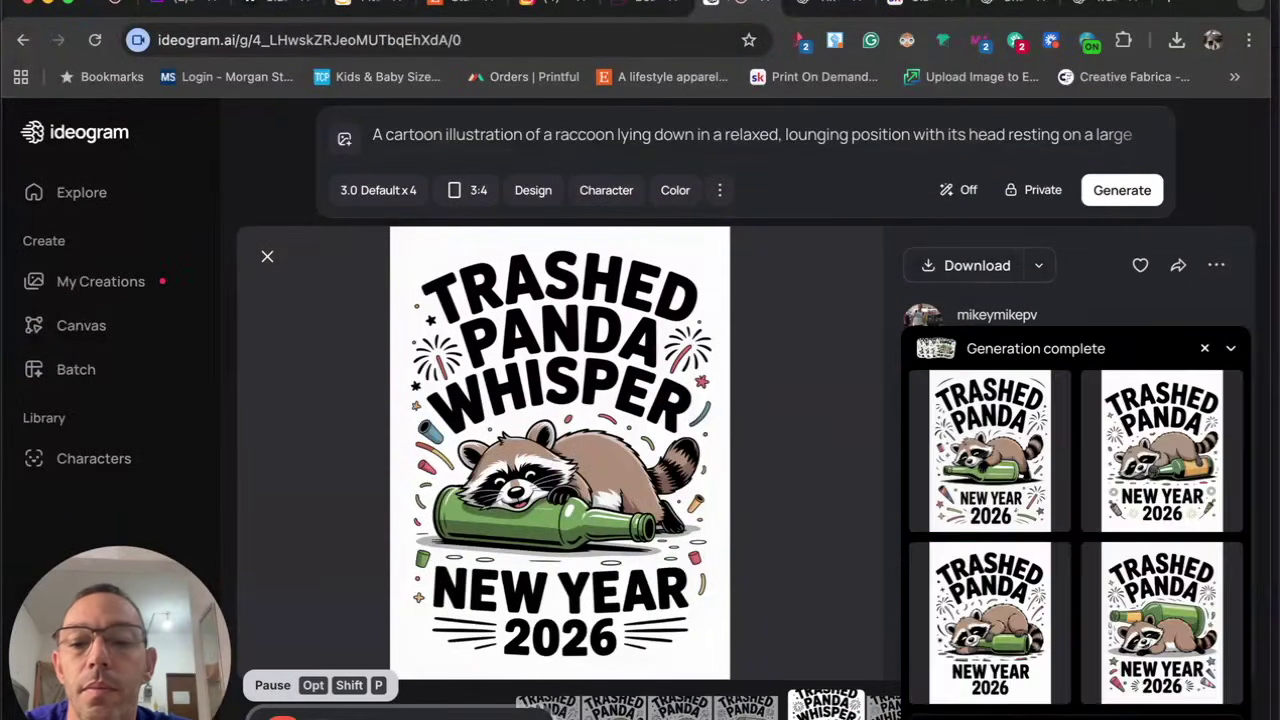
Open the first new Trashed Panda New Year 2026 image and compare it with the other generated variations.
click(993, 449)
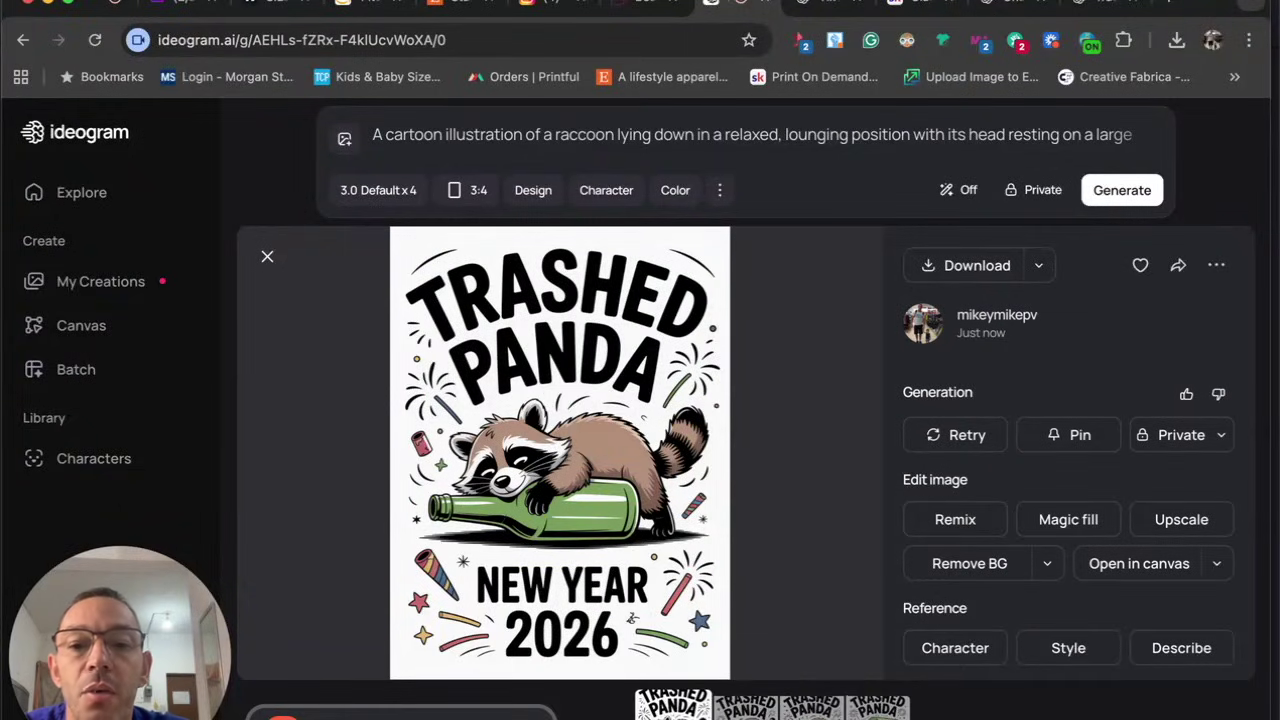
key(Right)
key(Right)
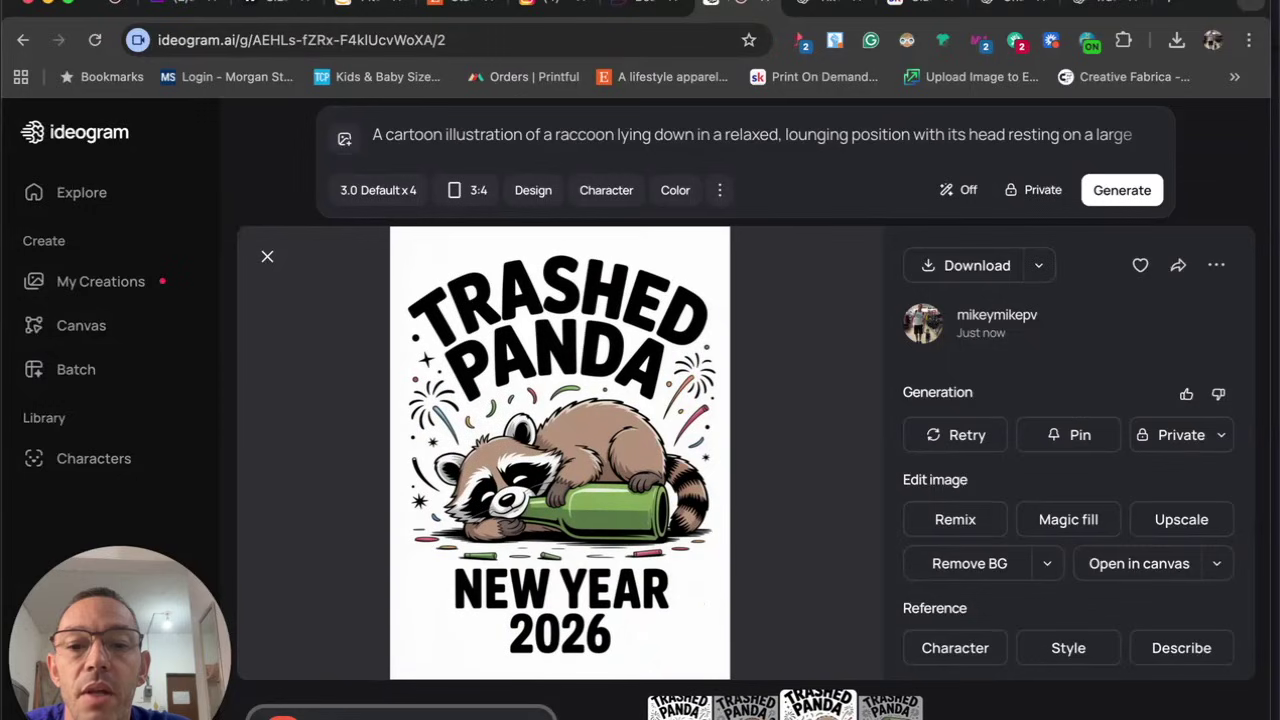
key(Right)
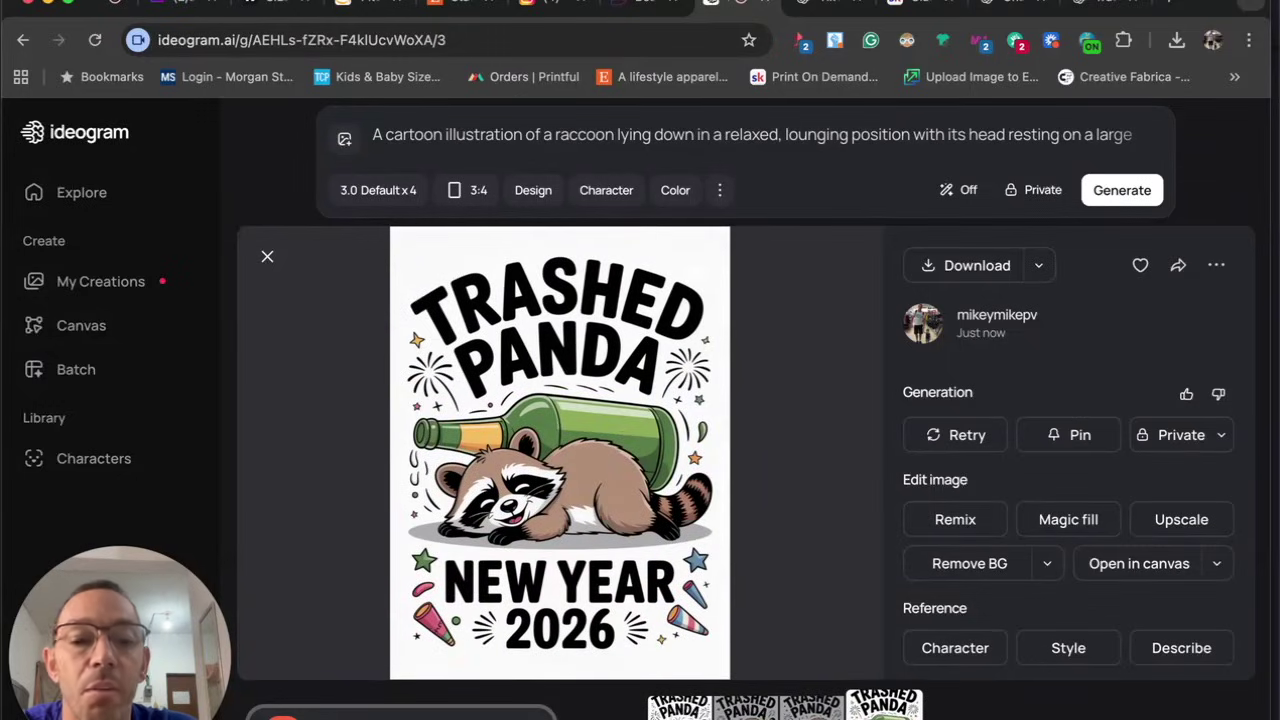
key(Left)
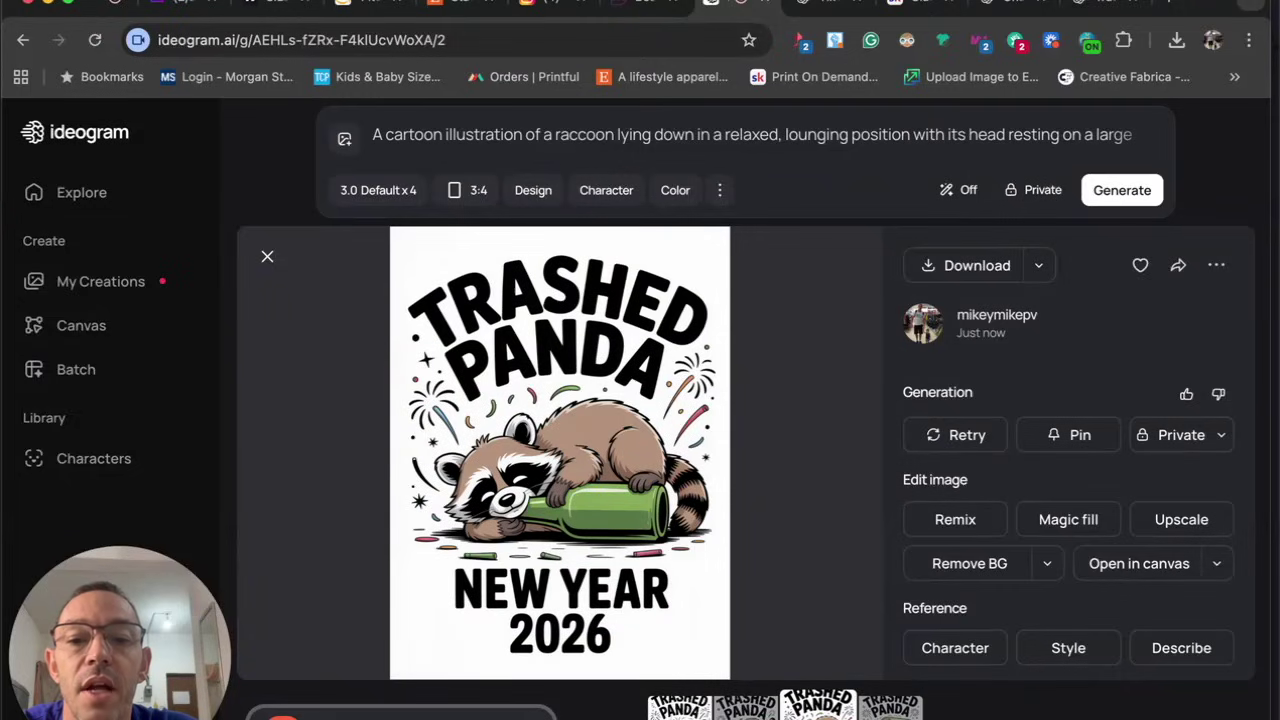
key(Left)
key(Left)
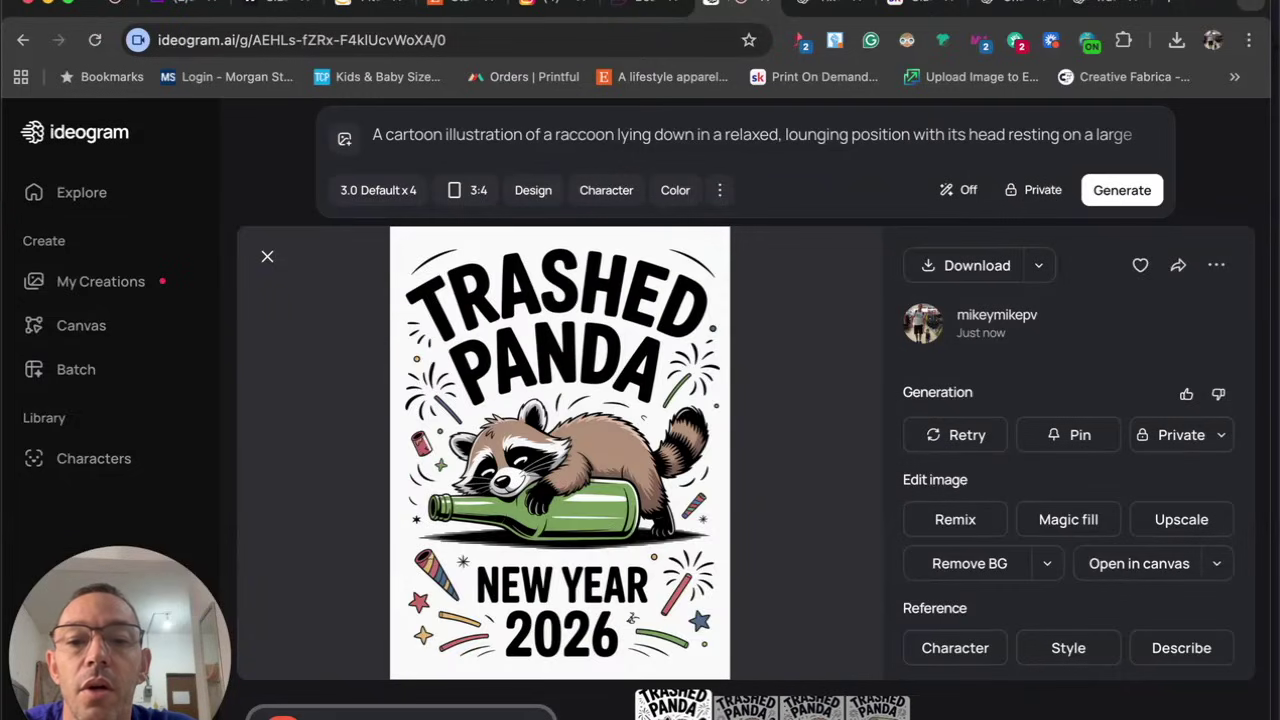
Remix the second Trashed Panda New Year 2026 variation with its existing prompt and open the first remixed result.
key(Right)
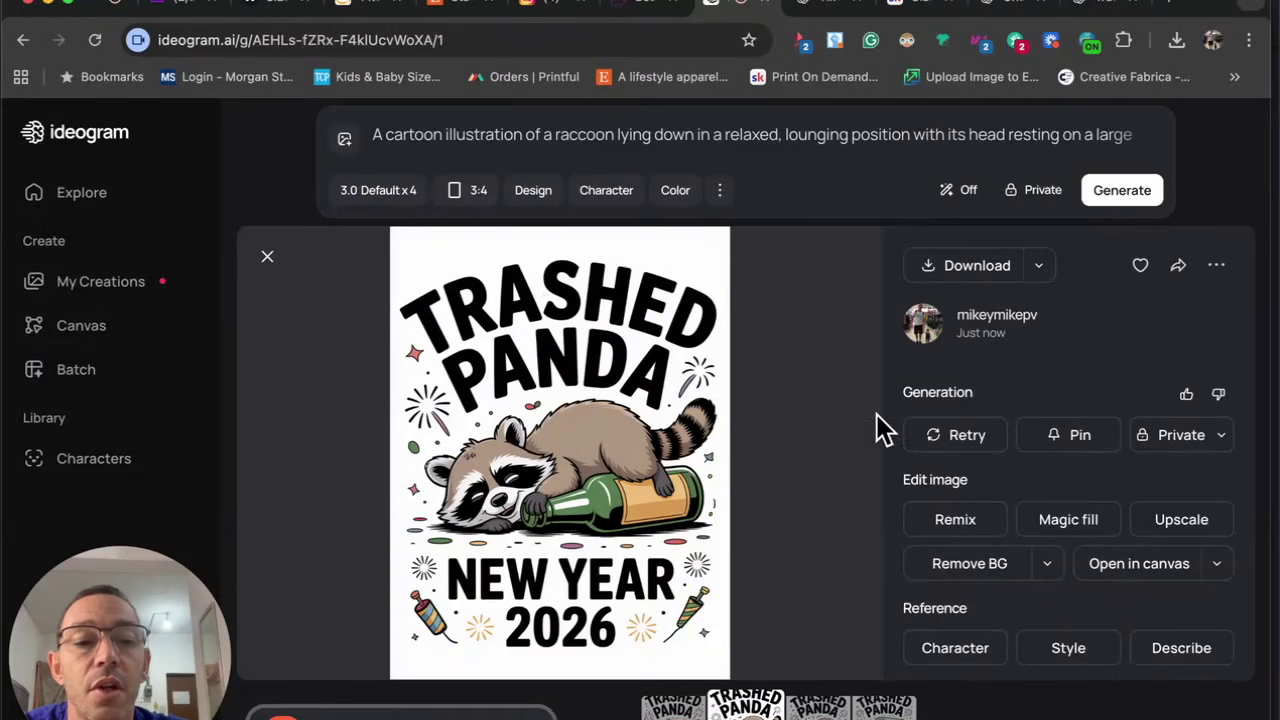
click(955, 519)
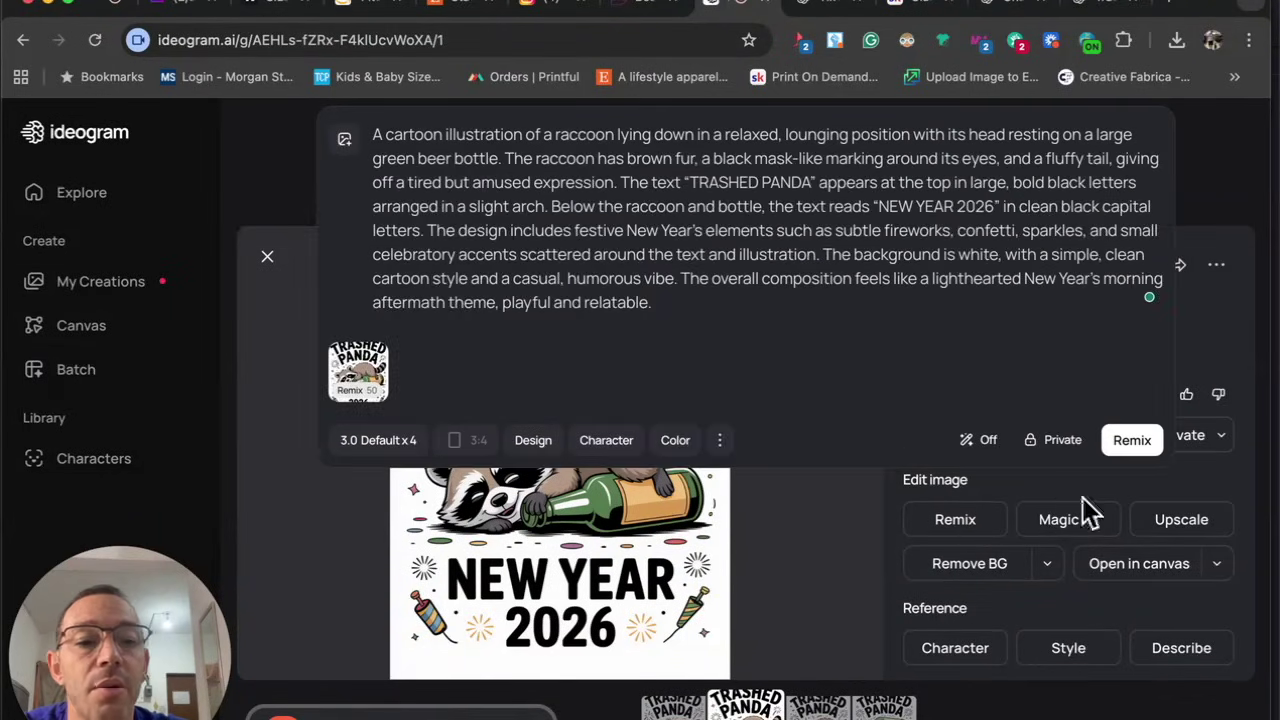
click(1135, 442)
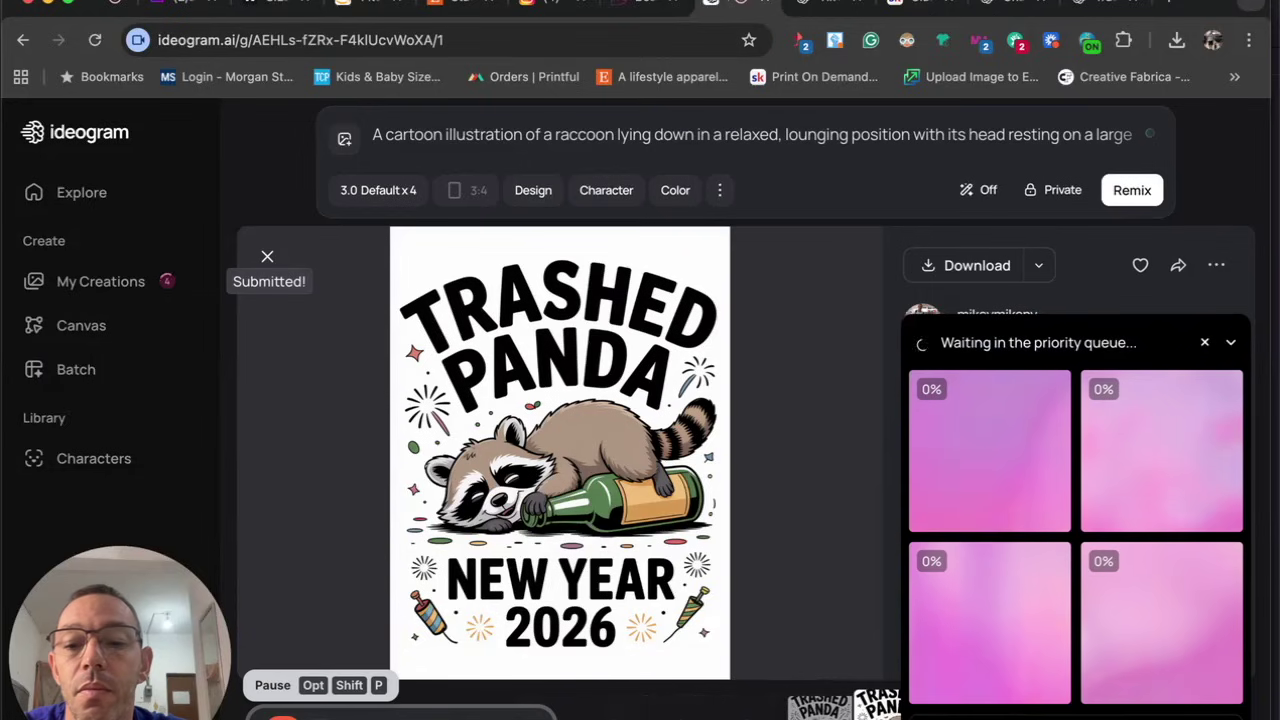
click(1005, 455)
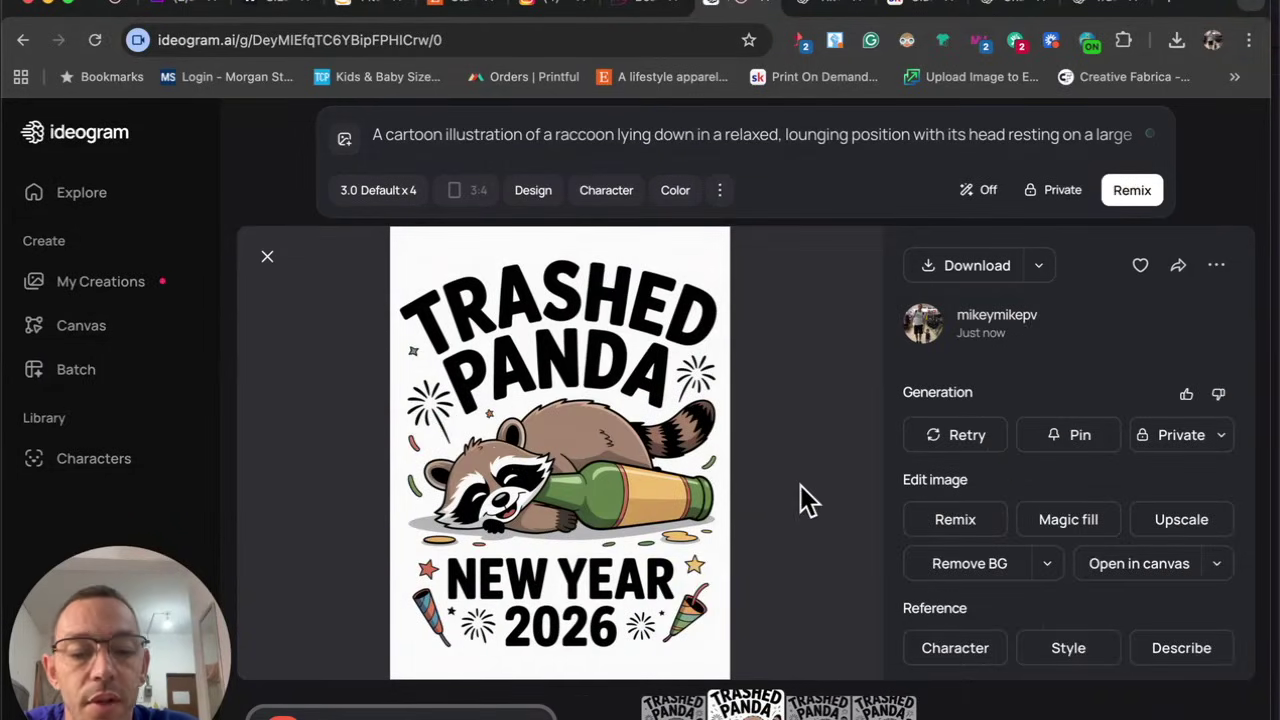
Compare the remixed variations and go back to the second image of the original Trashed Panda set.
key(Right)
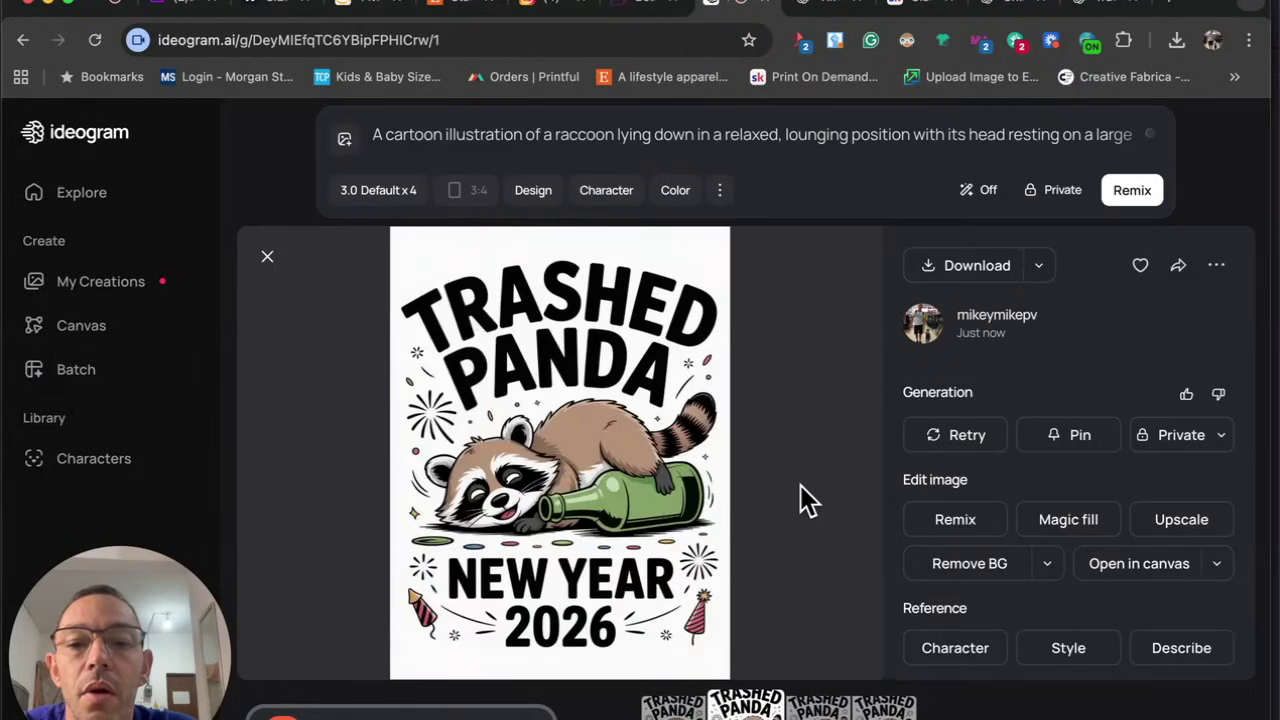
key(Right)
key(Right)
key(Left)
key(Left)
key(Left)
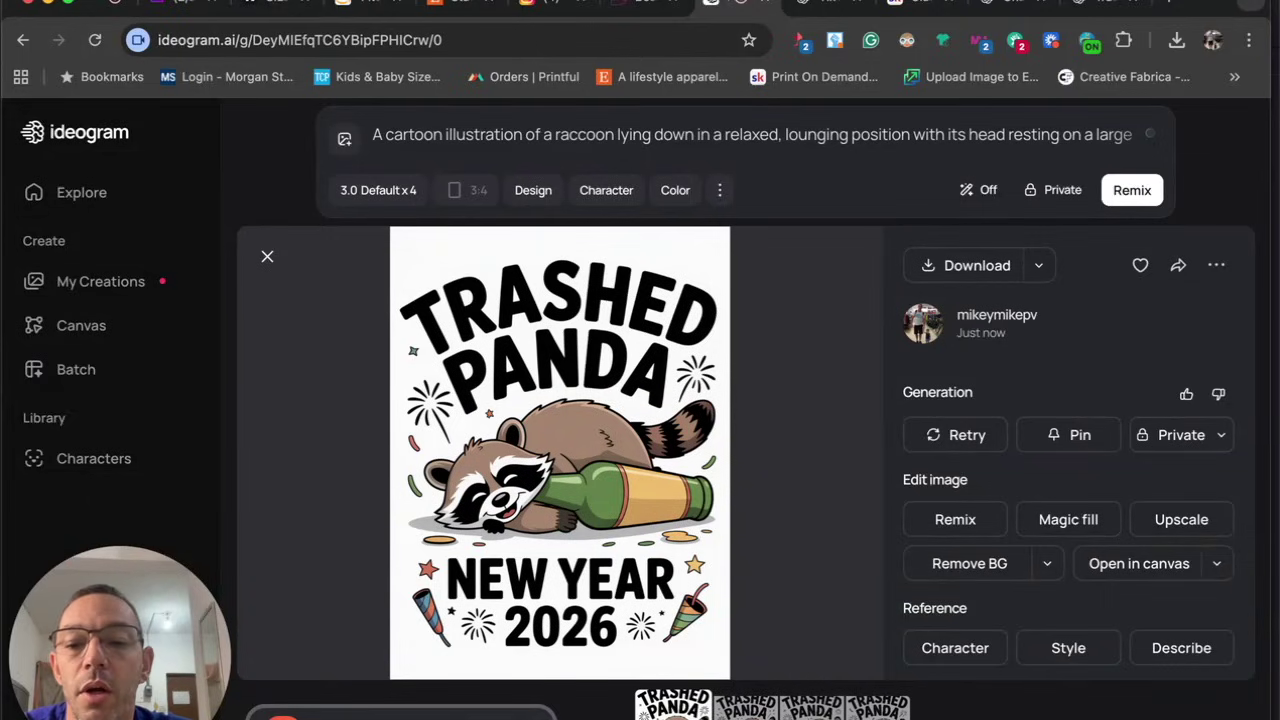
key(Left)
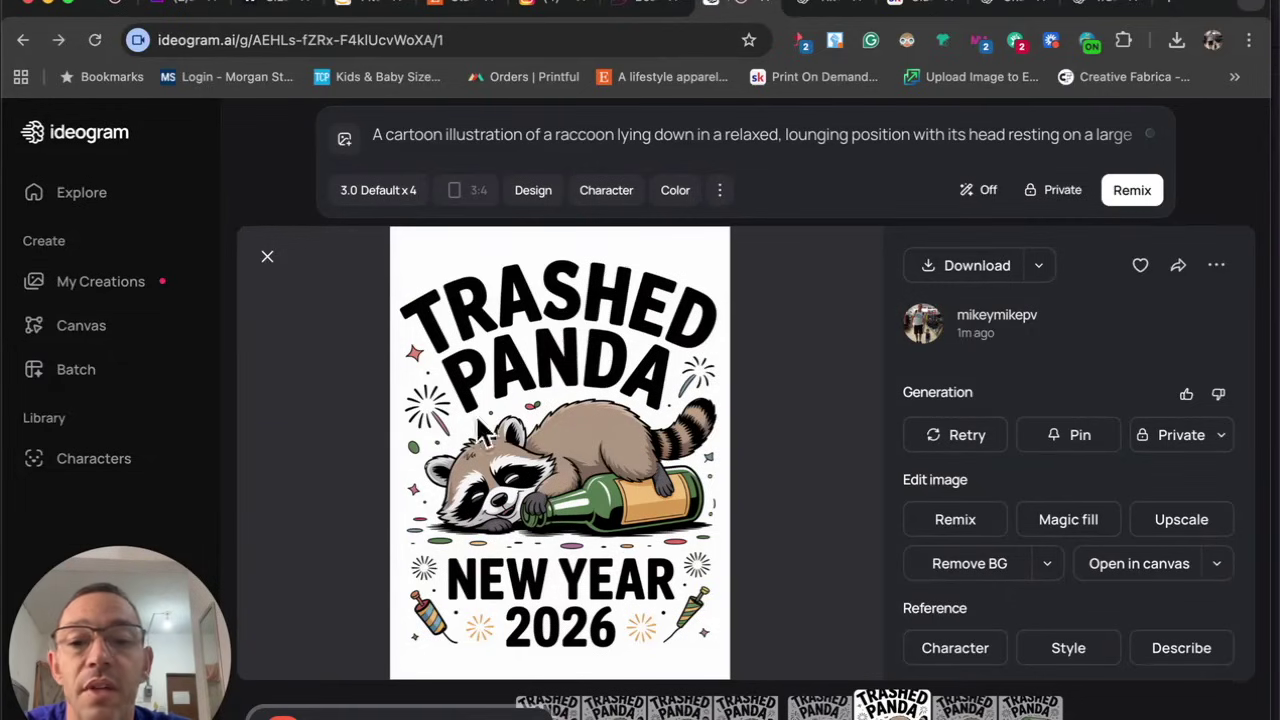
Upscale the chosen original Trashed Panda image and open the Upscale.media upload page in a new browser tab.
click(1173, 523)
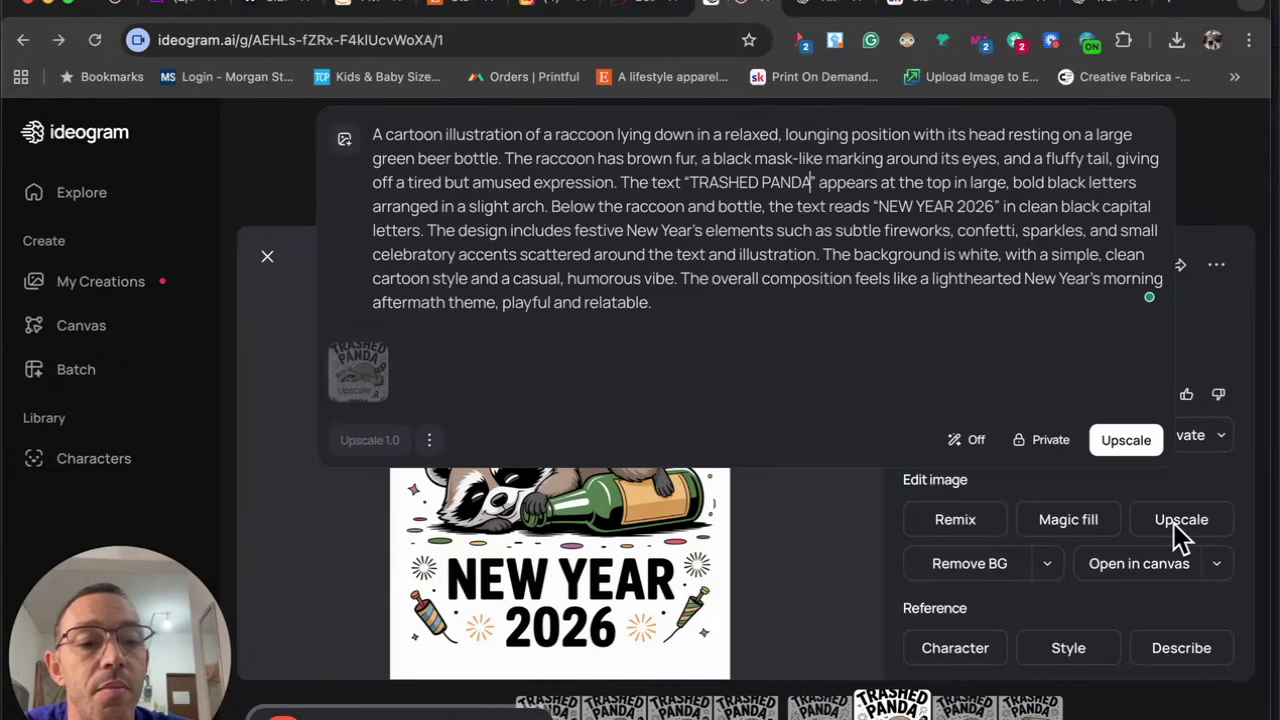
click(1128, 440)
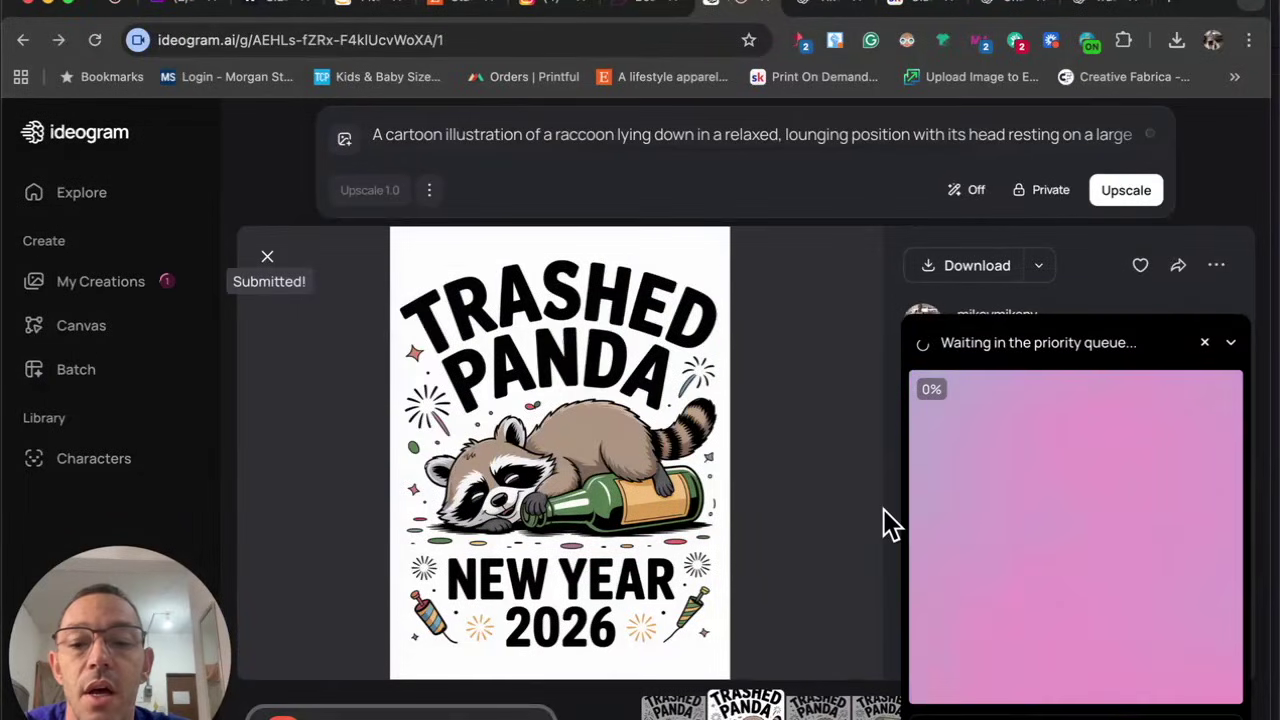
click(1172, 12)
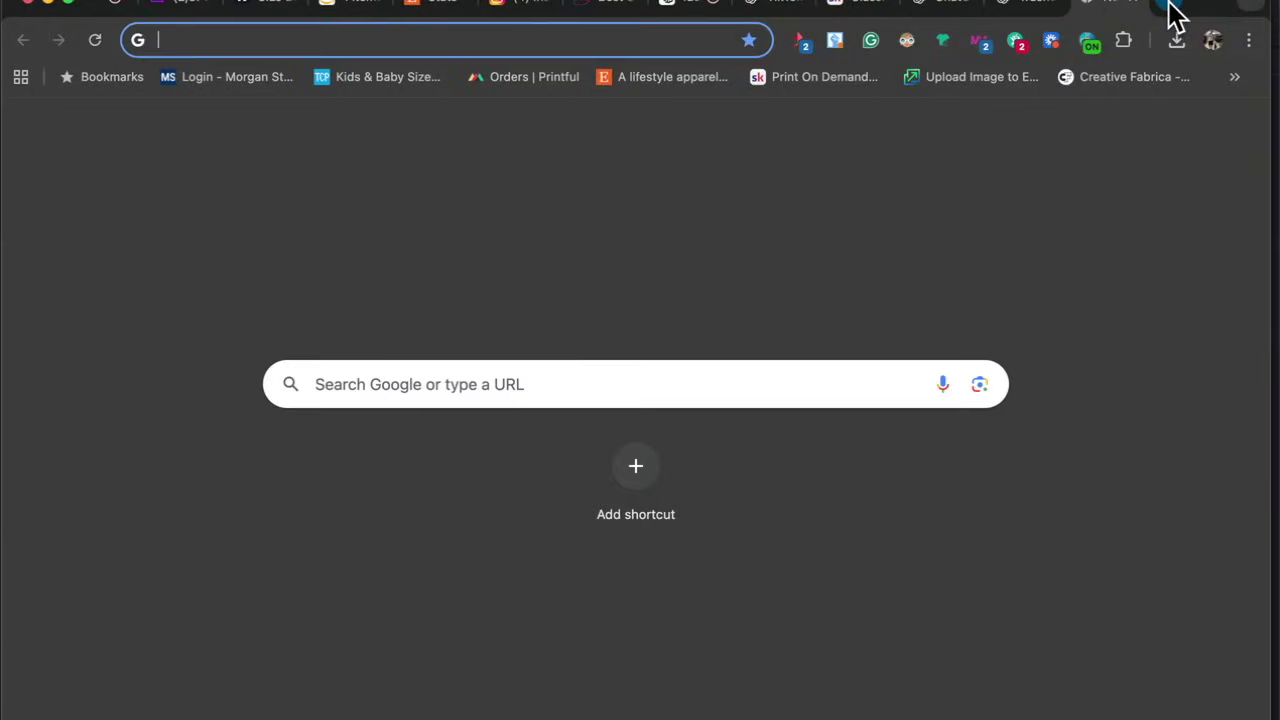
click(960, 76)
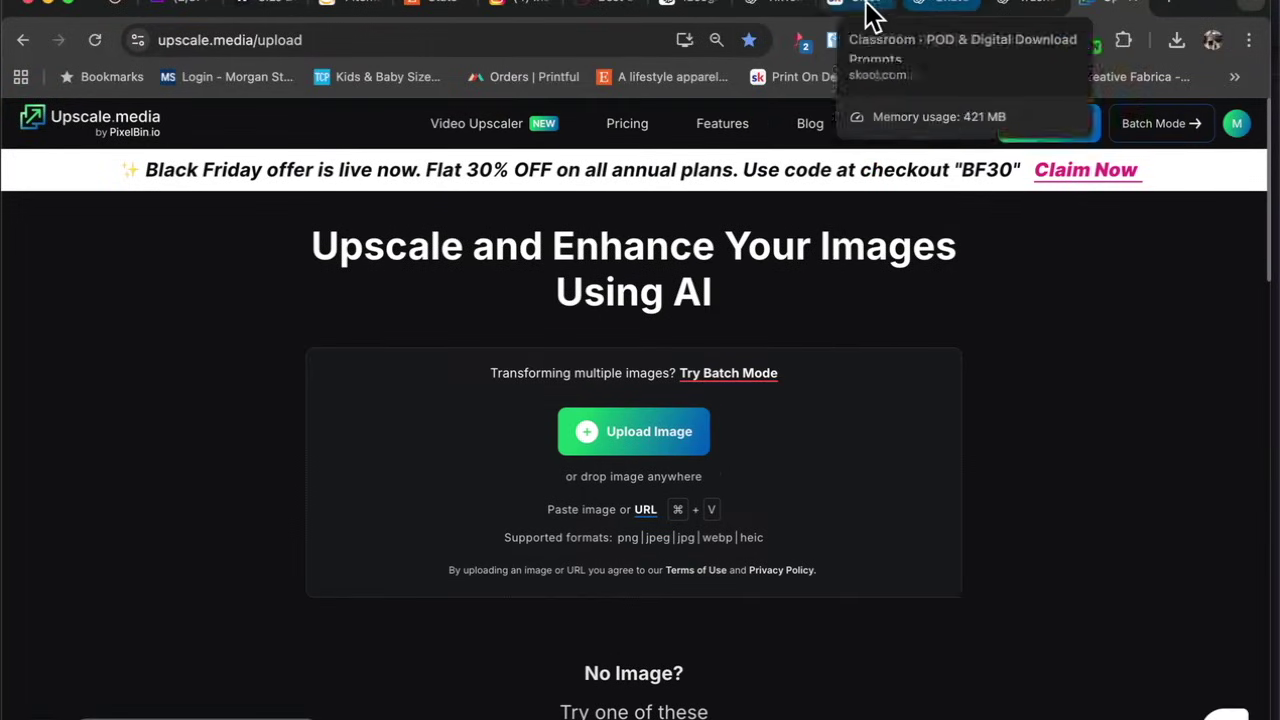
Return to Ideogram, open the upscaled Trashed Panda image and download it.
click(690, 4)
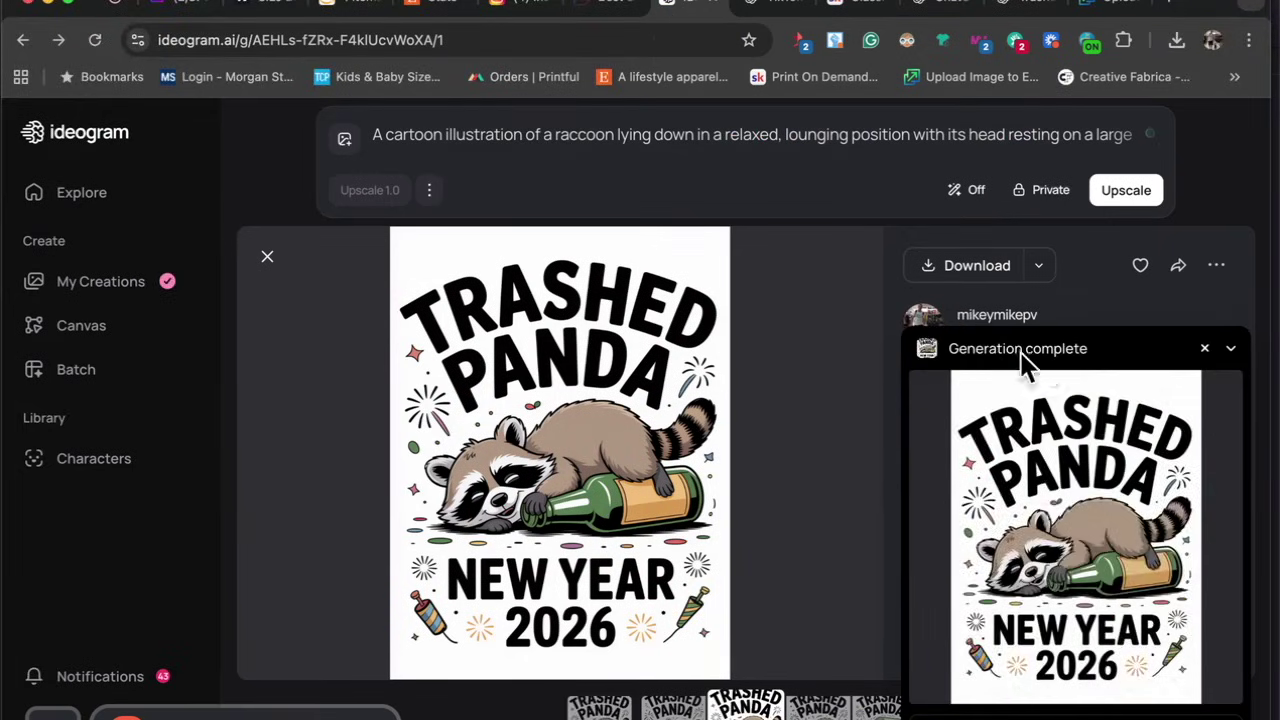
click(1046, 505)
click(979, 263)
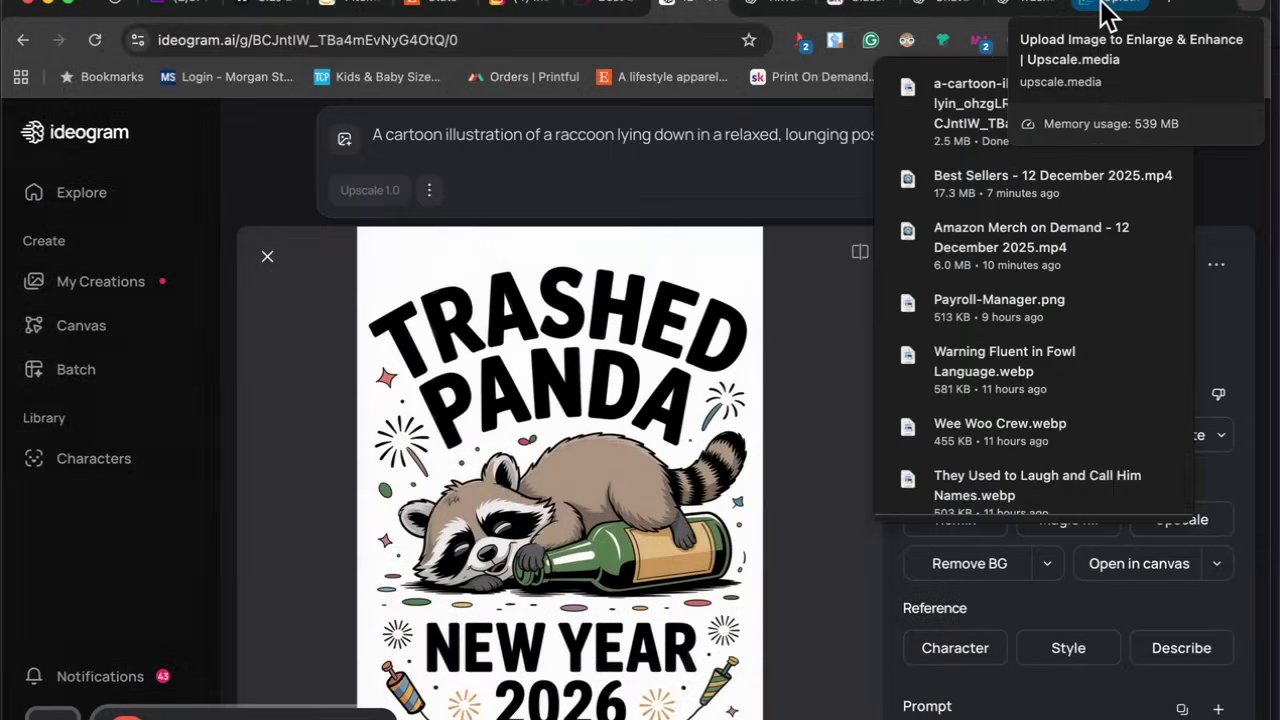
Upload the downloaded raccoon image to Upscale.media and download its 2x upscaled version with Enhance Quality on.
click(1105, 6)
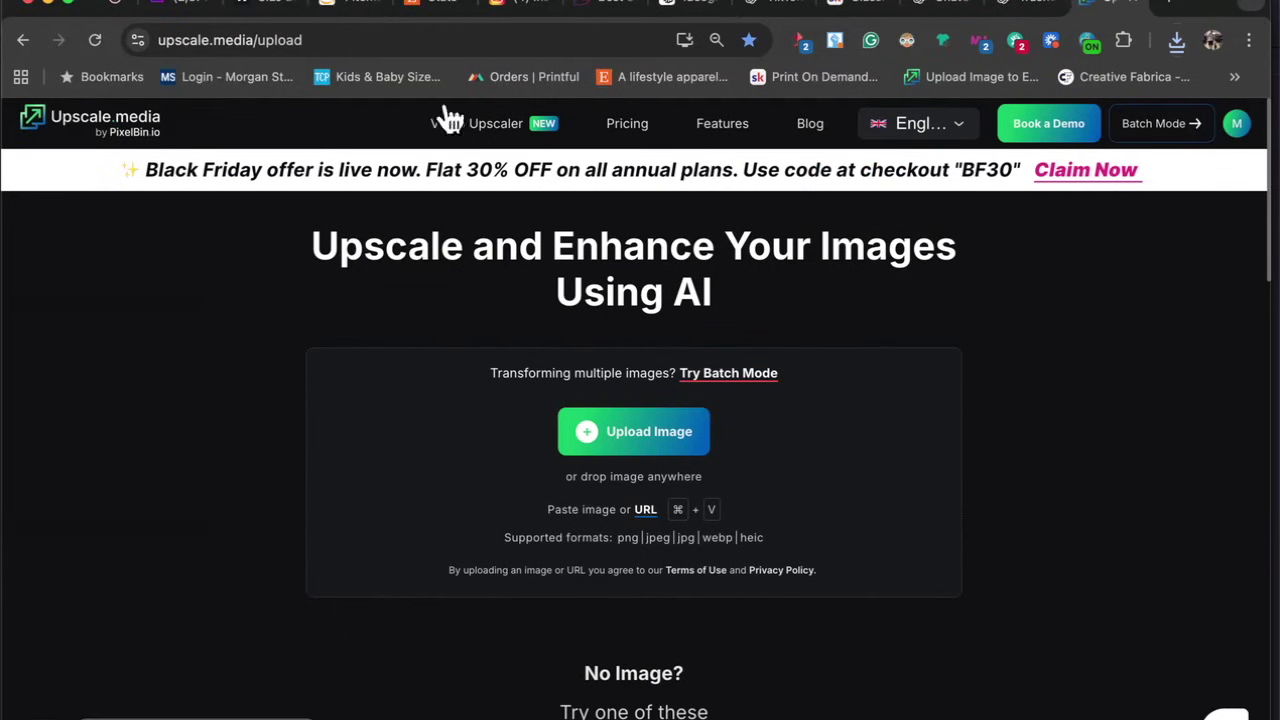
click(636, 440)
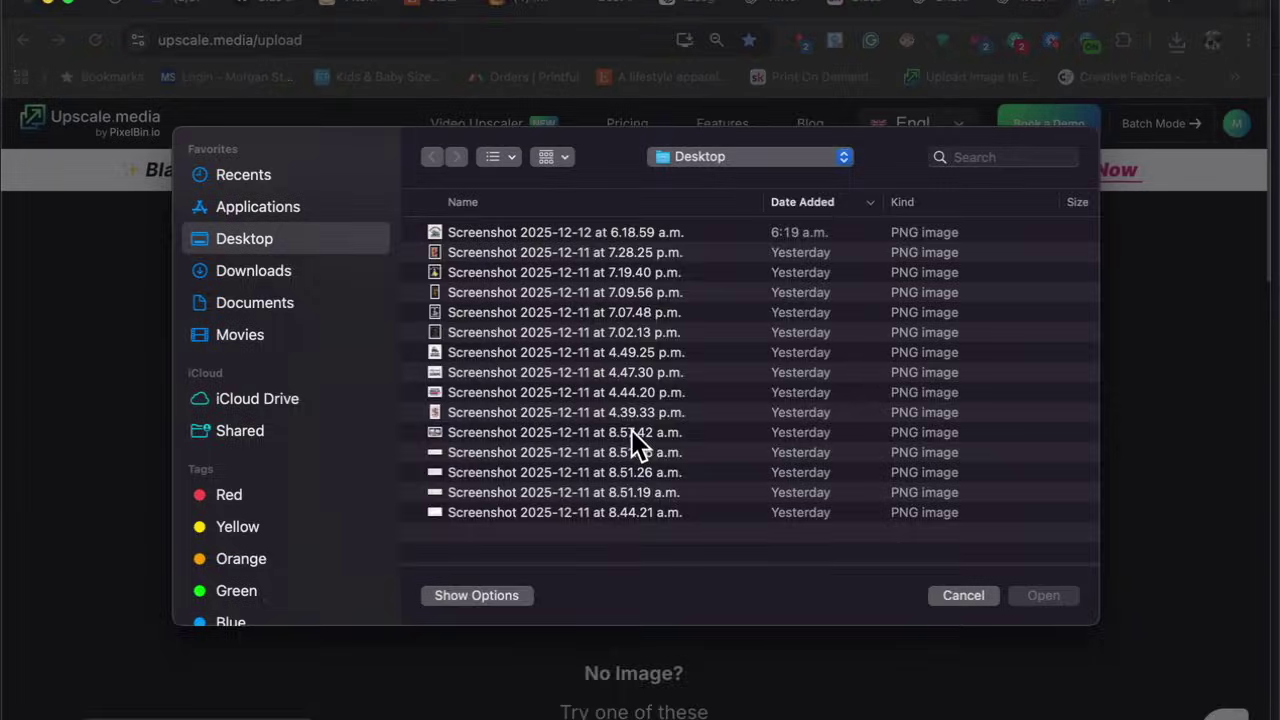
click(273, 266)
double_click(534, 228)
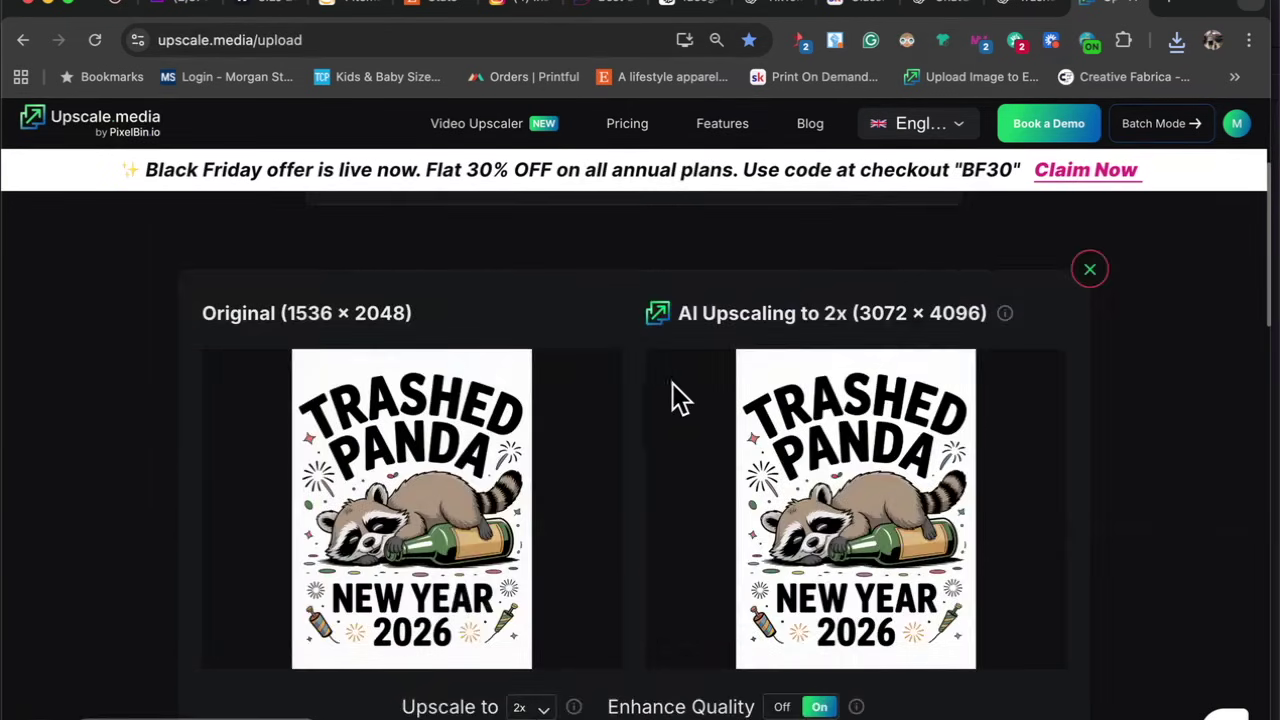
scroll(850, 455, down, 2)
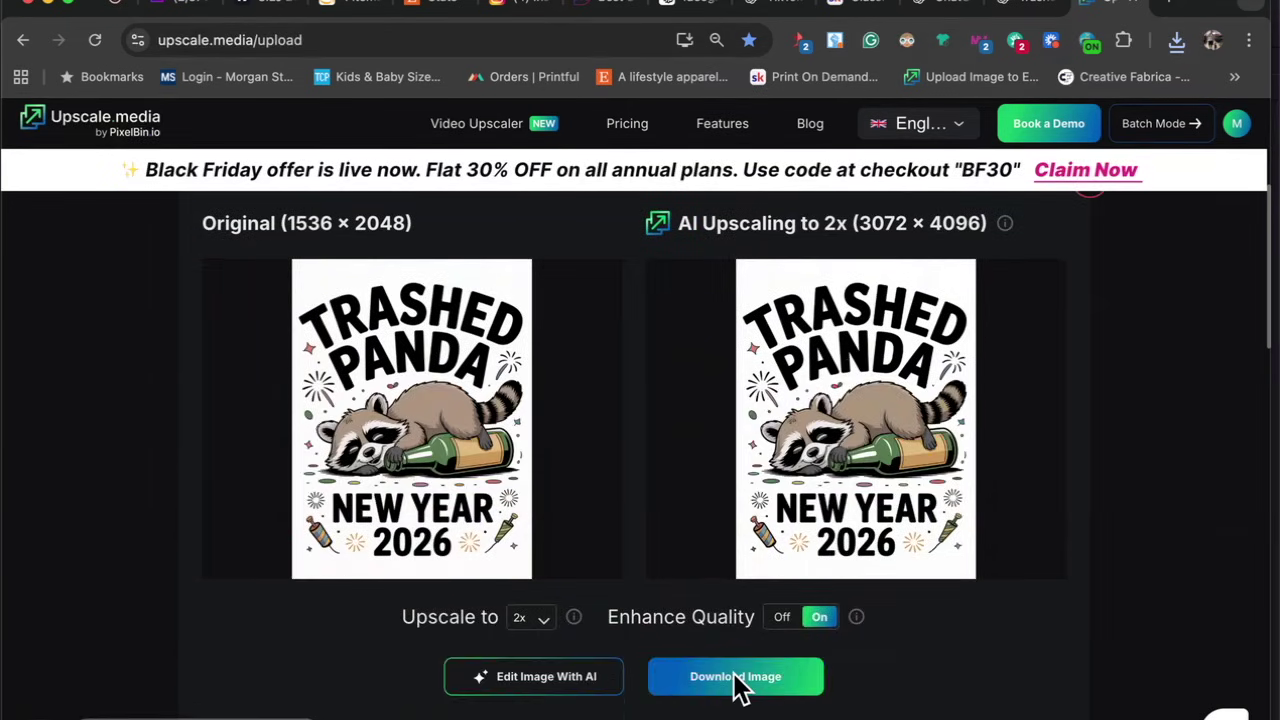
click(738, 684)
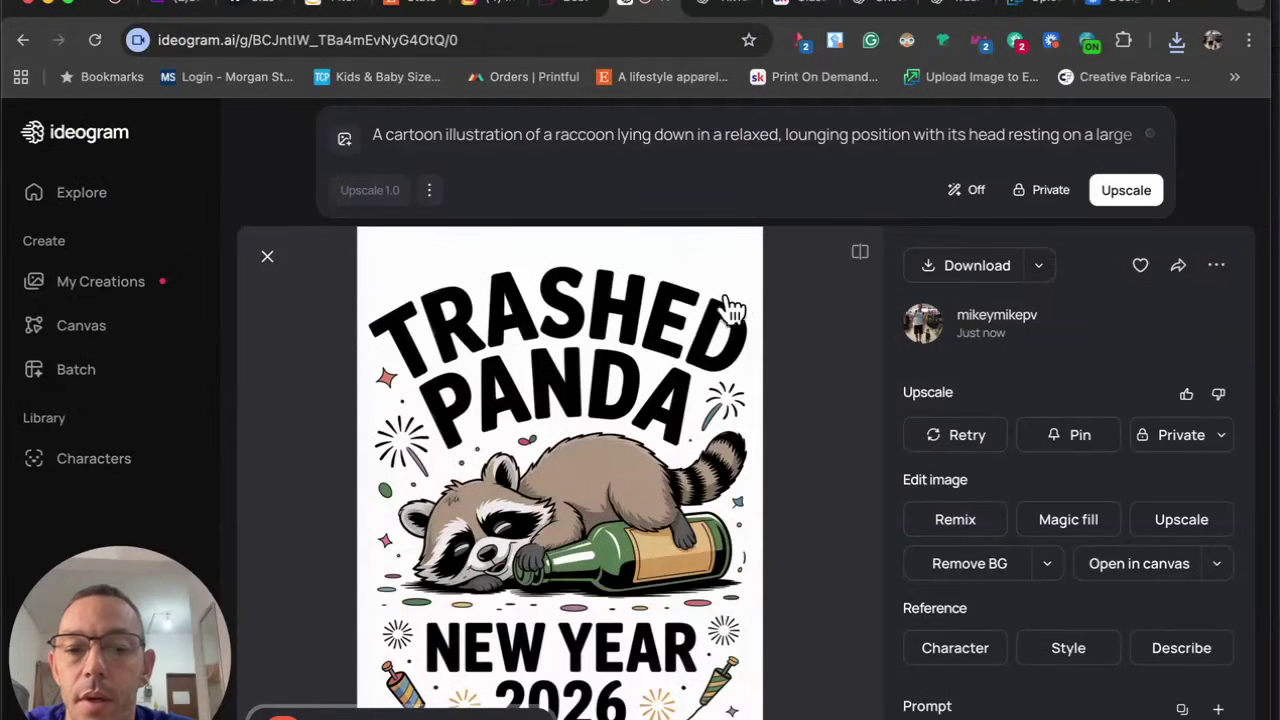
Switch to Photoshop, create a 4500 x 5400 px document at 300 ppi, and unlock and hide its background layer.
mouse_move(790, 714)
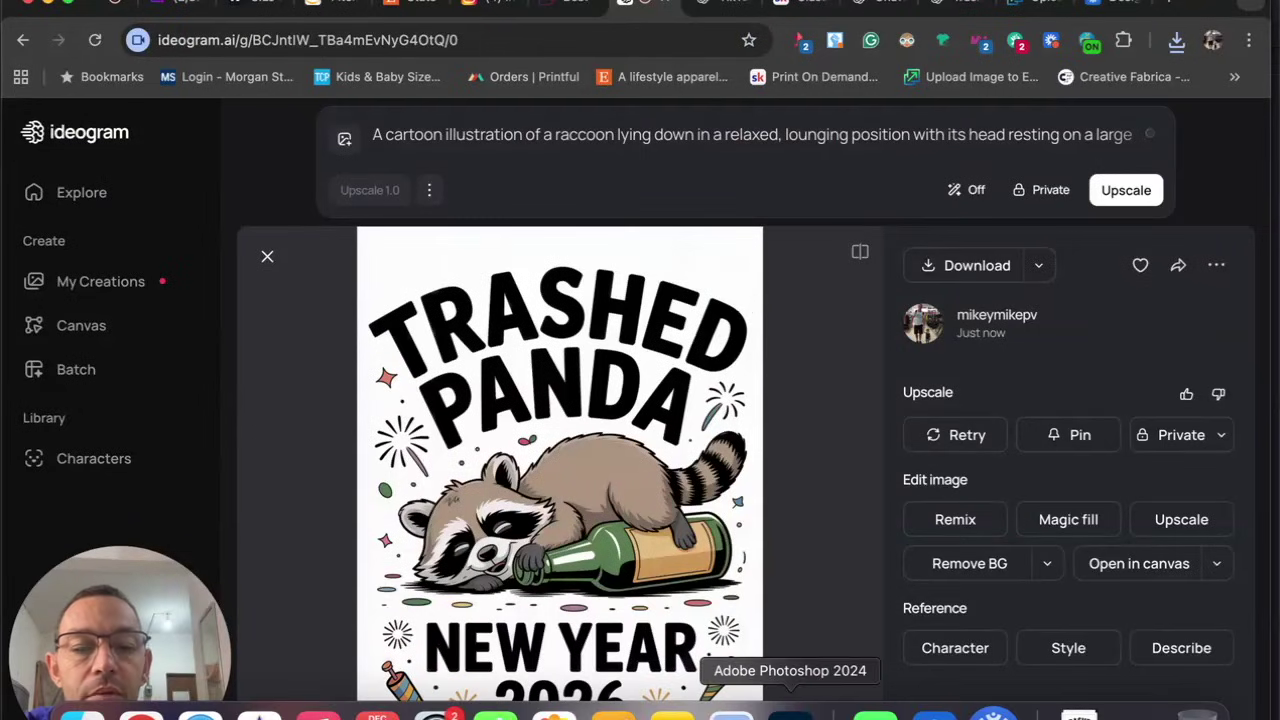
click(790, 714)
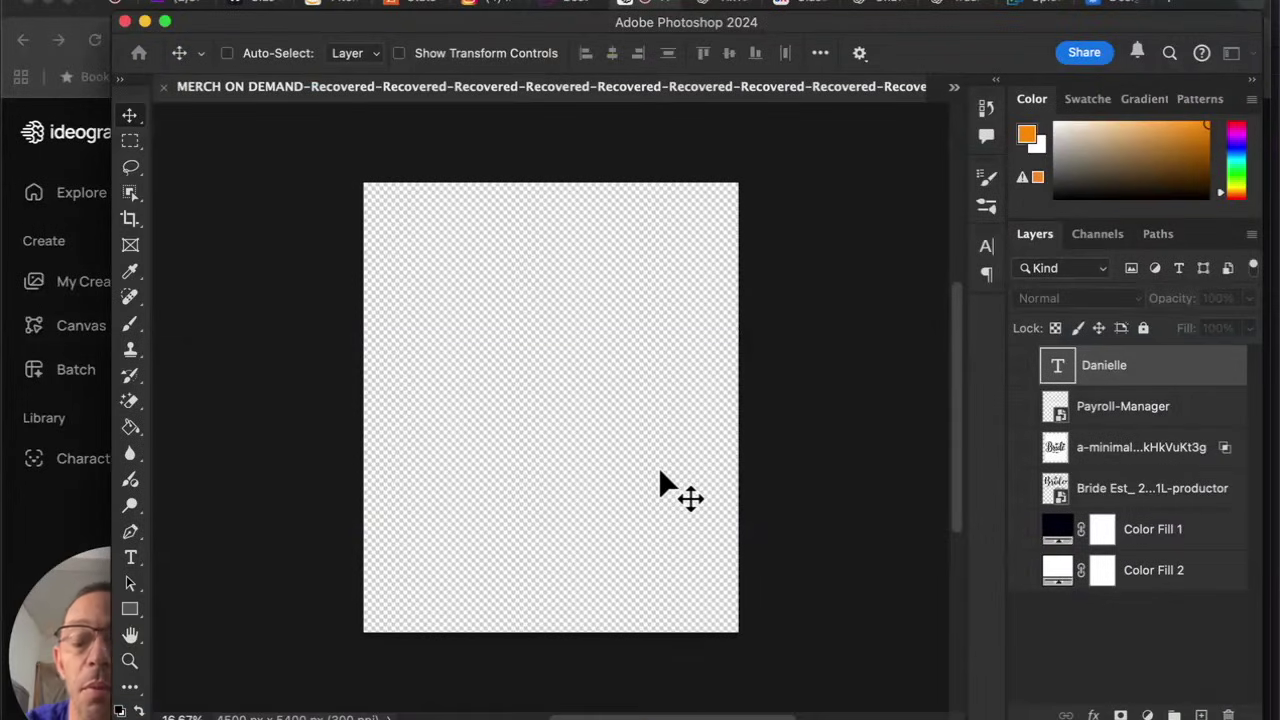
key(super+n)
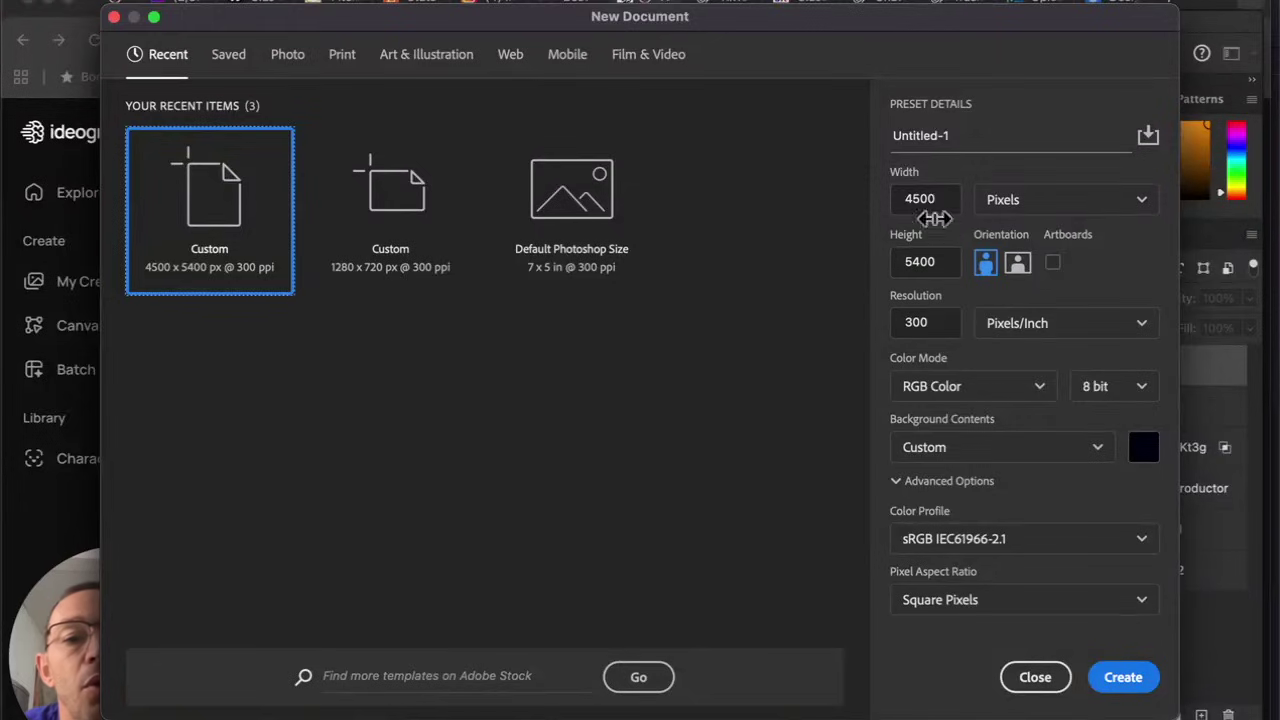
click(1122, 678)
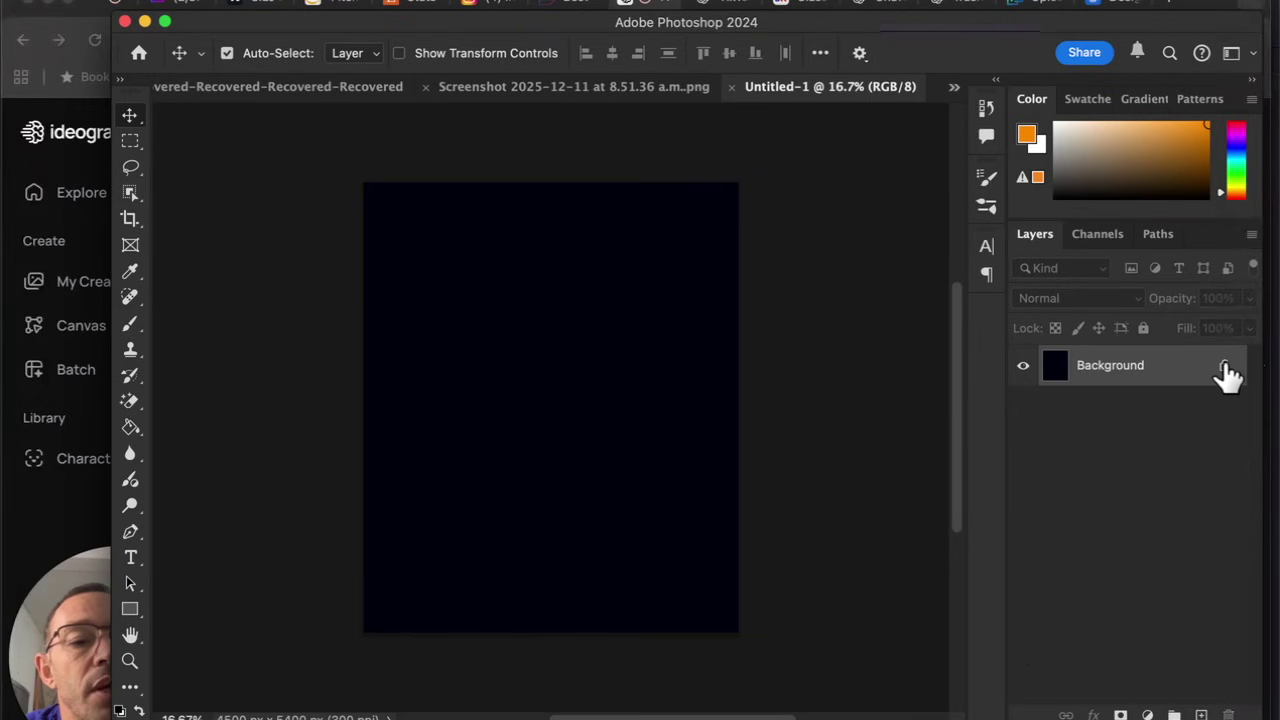
click(1226, 367)
click(1021, 368)
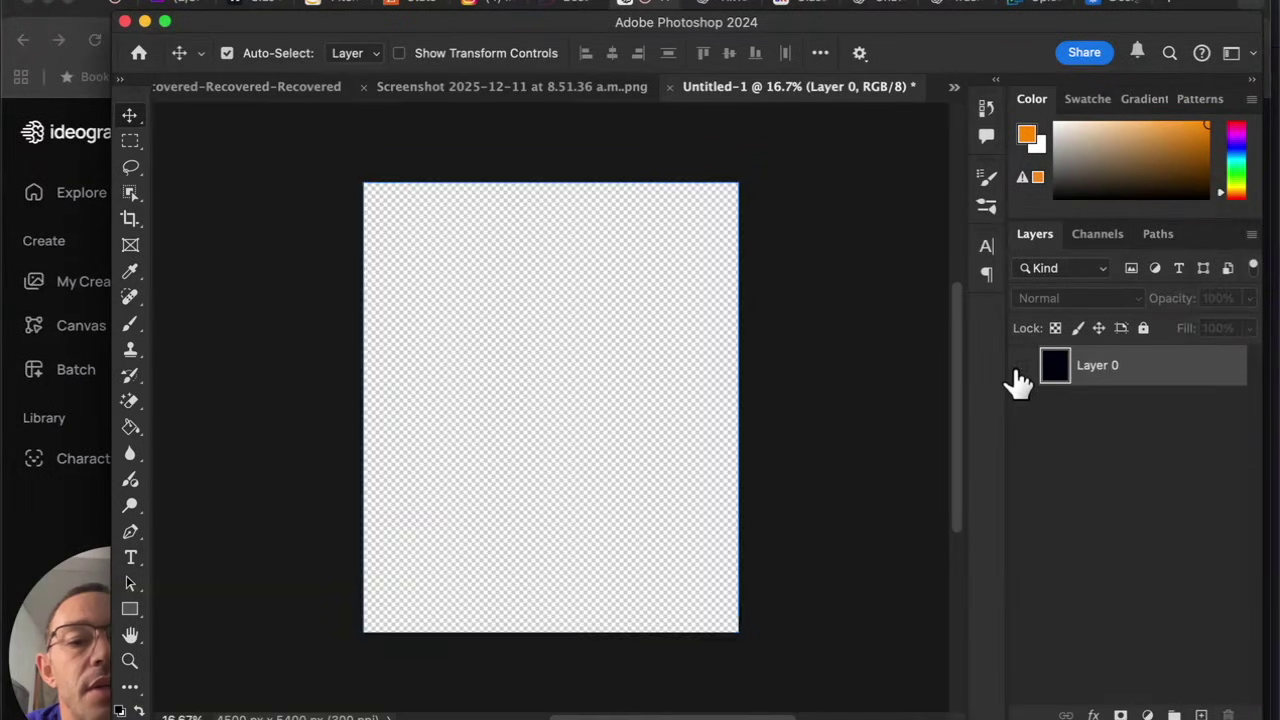
Place upscalemedia-transformed.png from the Downloads folder into the new Photoshop document.
click(82, 716)
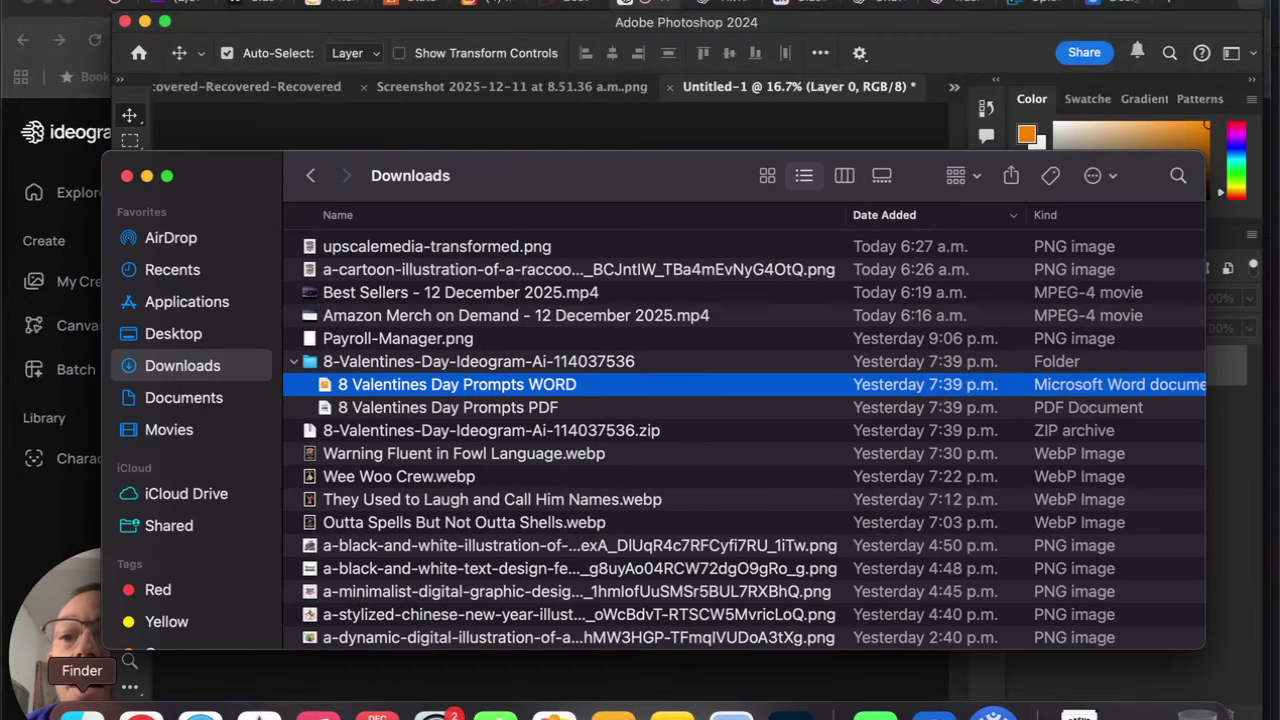
drag(379, 243, 440, 688)
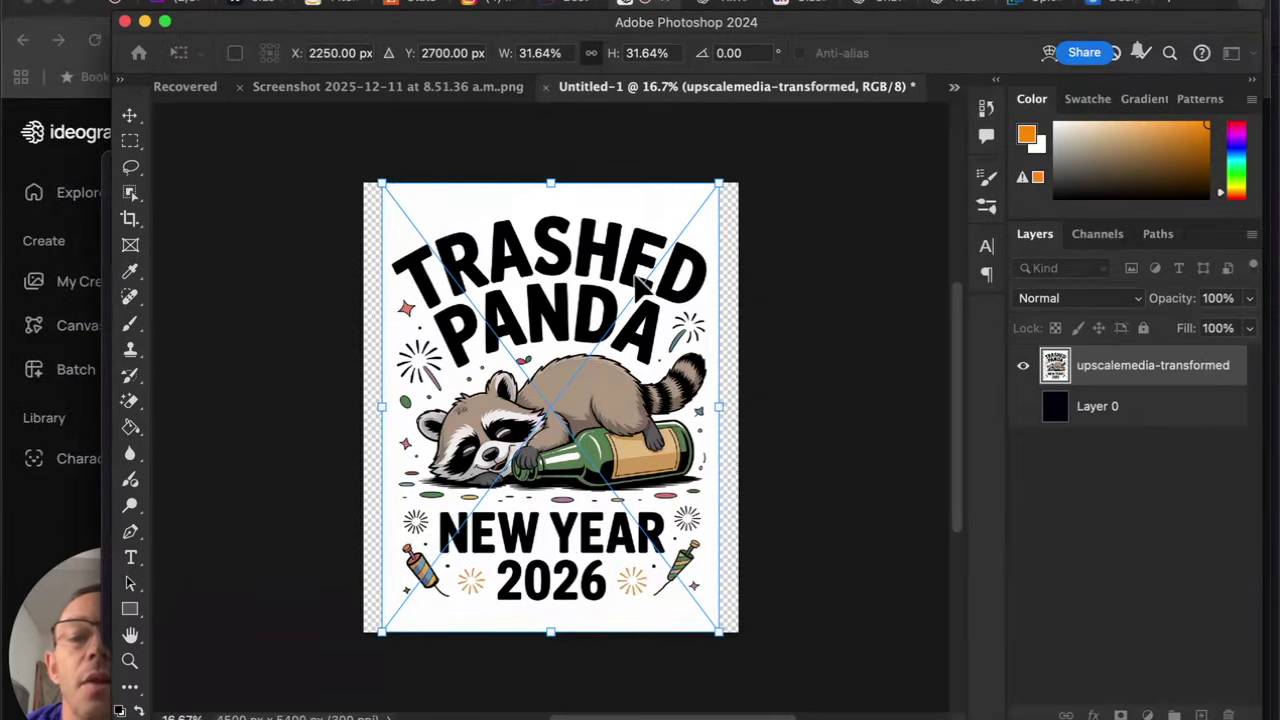
key(Return)
Knock out the artwork's white areas by setting the layer's Blend If Current Layer white limit to 213.
scroll(486, 294, down, 5)
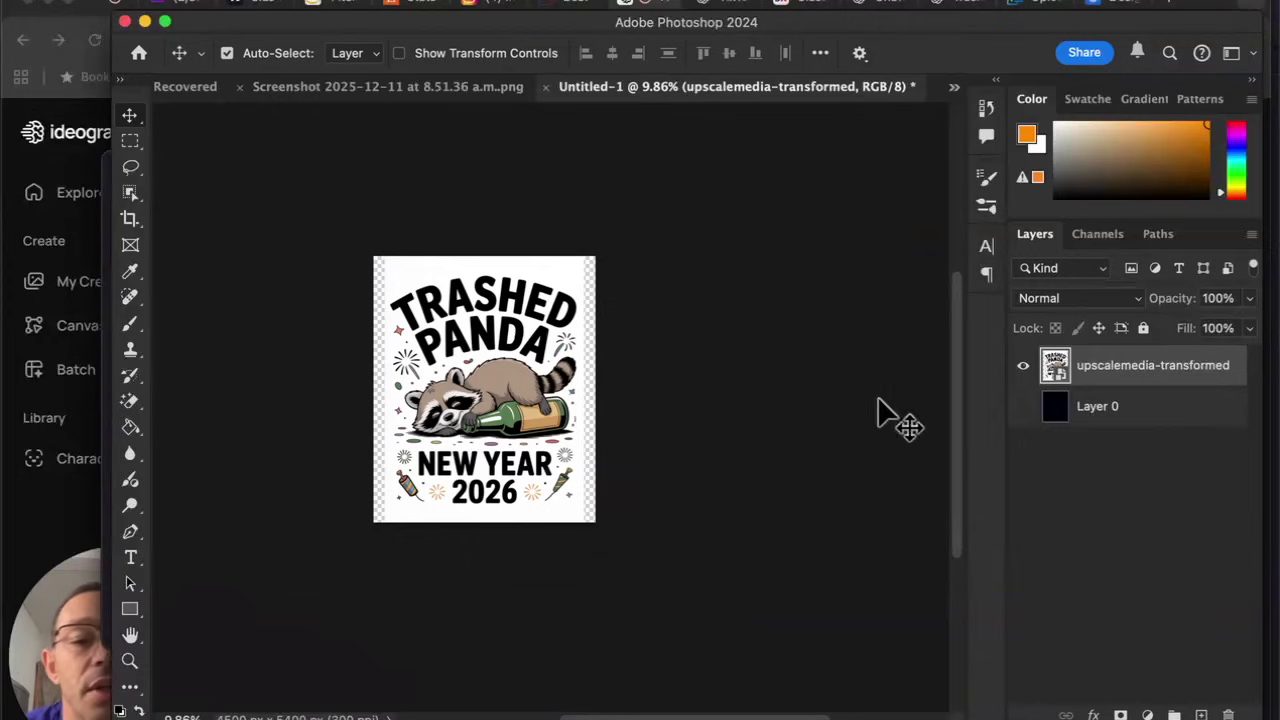
right_click(1131, 366)
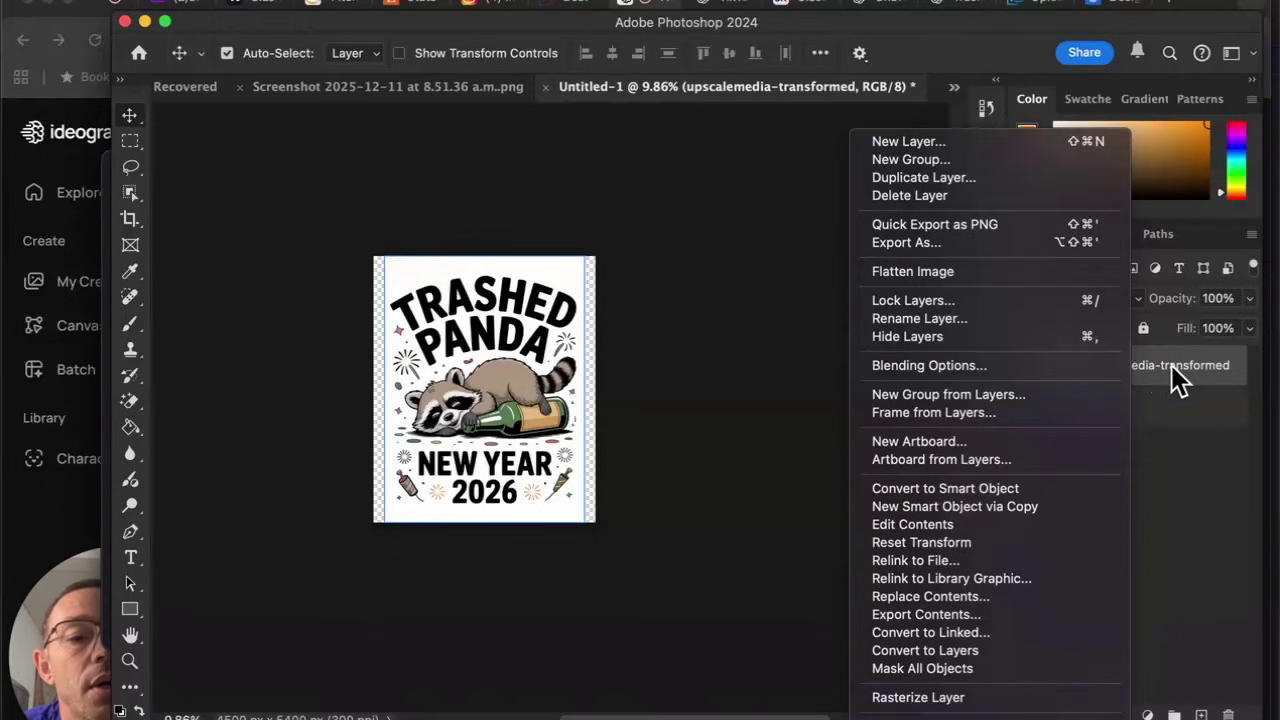
click(978, 366)
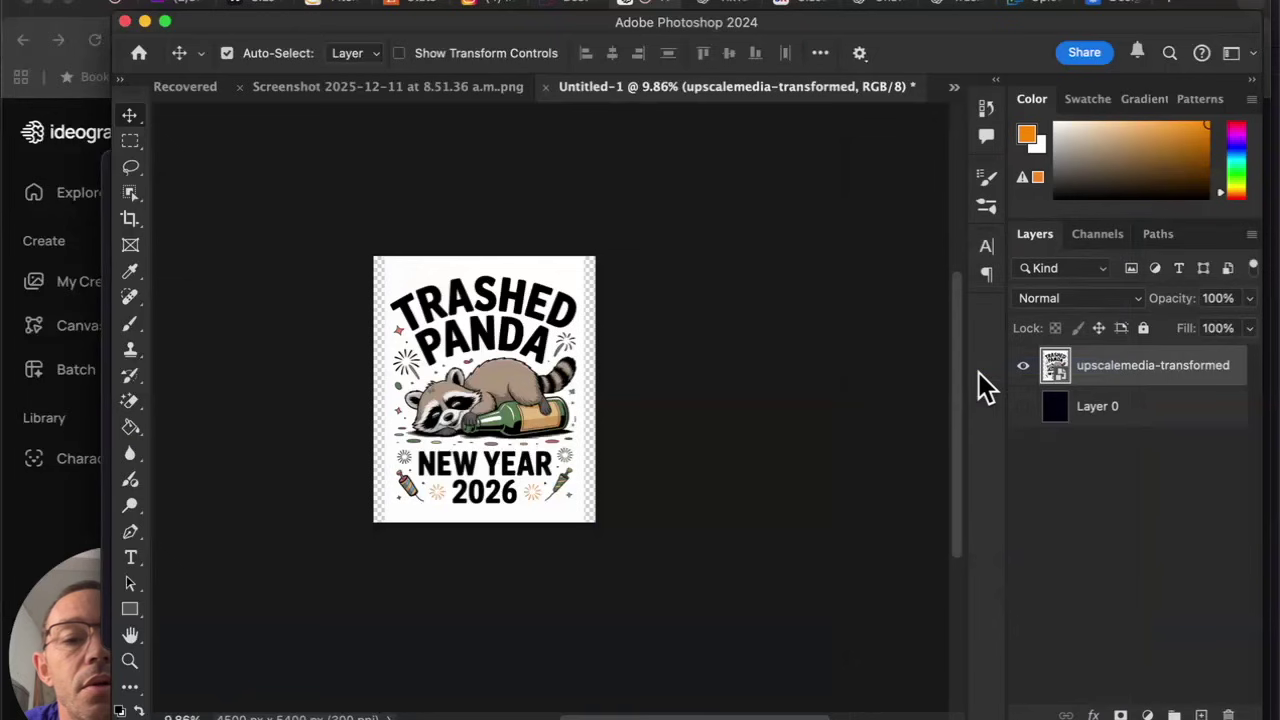
scroll(335, 400, right, 5)
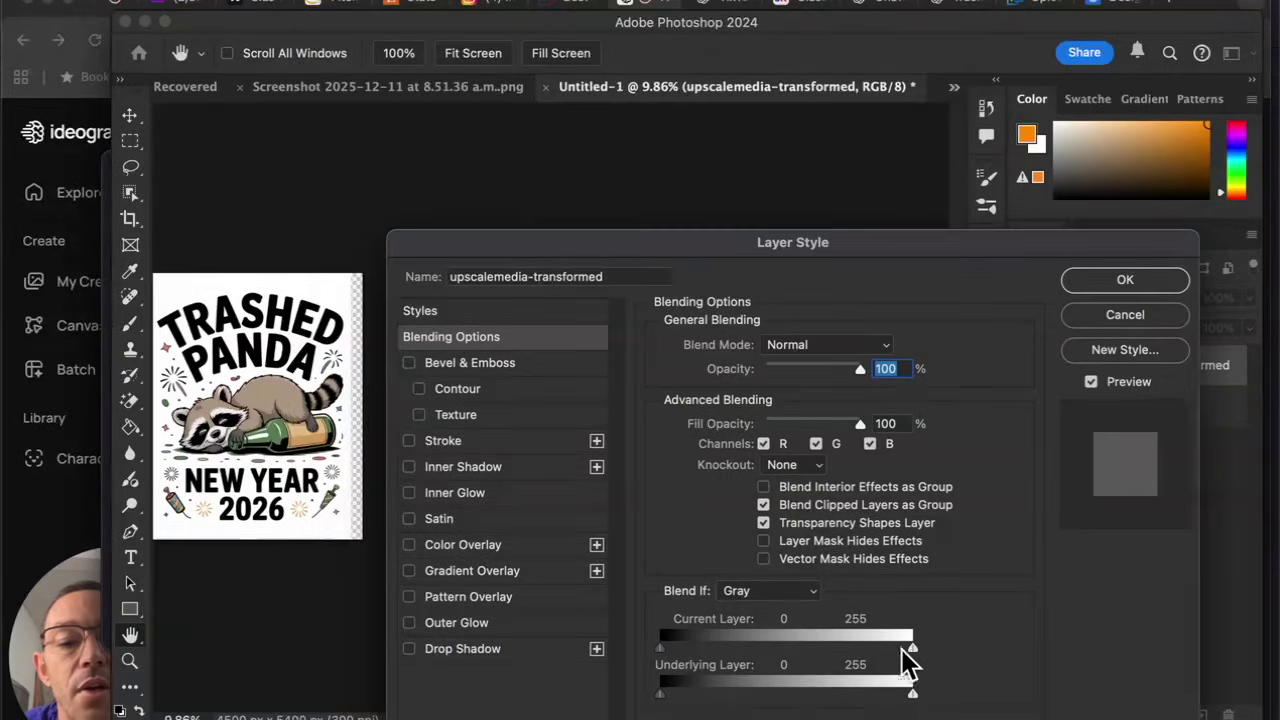
drag(912, 648, 872, 648)
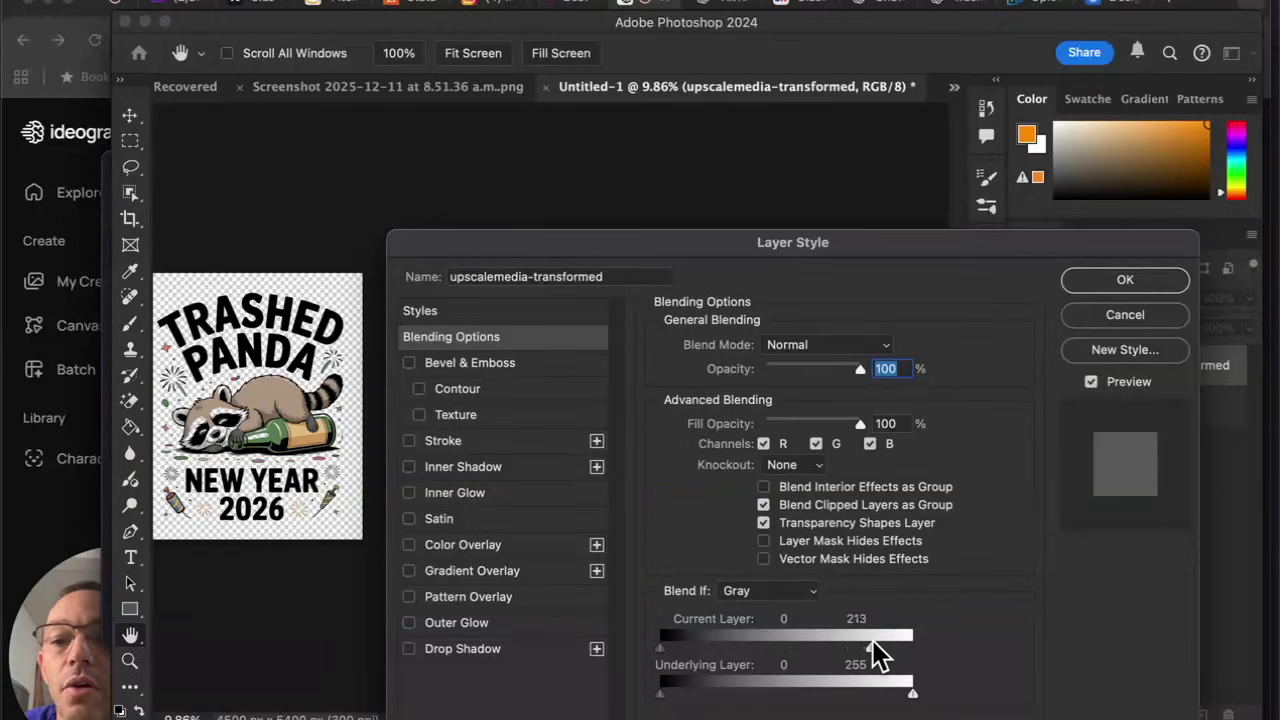
click(1140, 282)
Set the foreground color to the near-black hex value f (RGB 0, 0, 15) and return to the Move tool.
scroll(334, 436, up, 5)
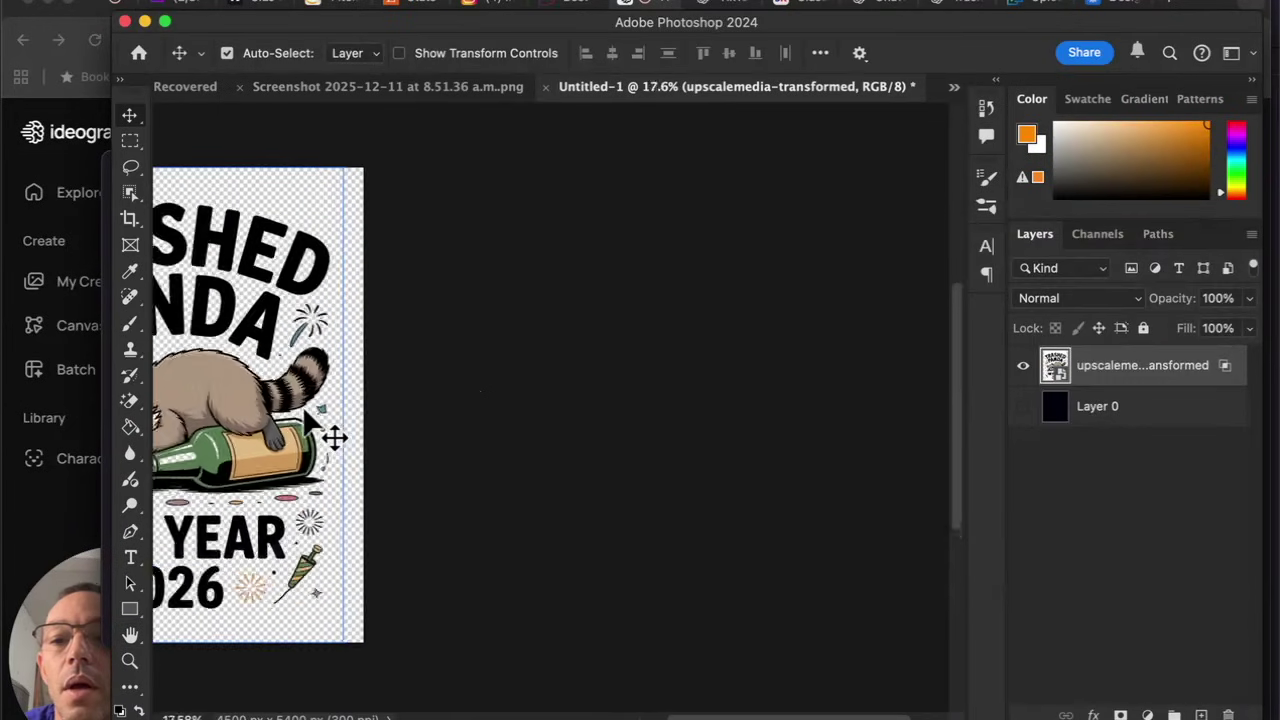
scroll(334, 436, left, 2)
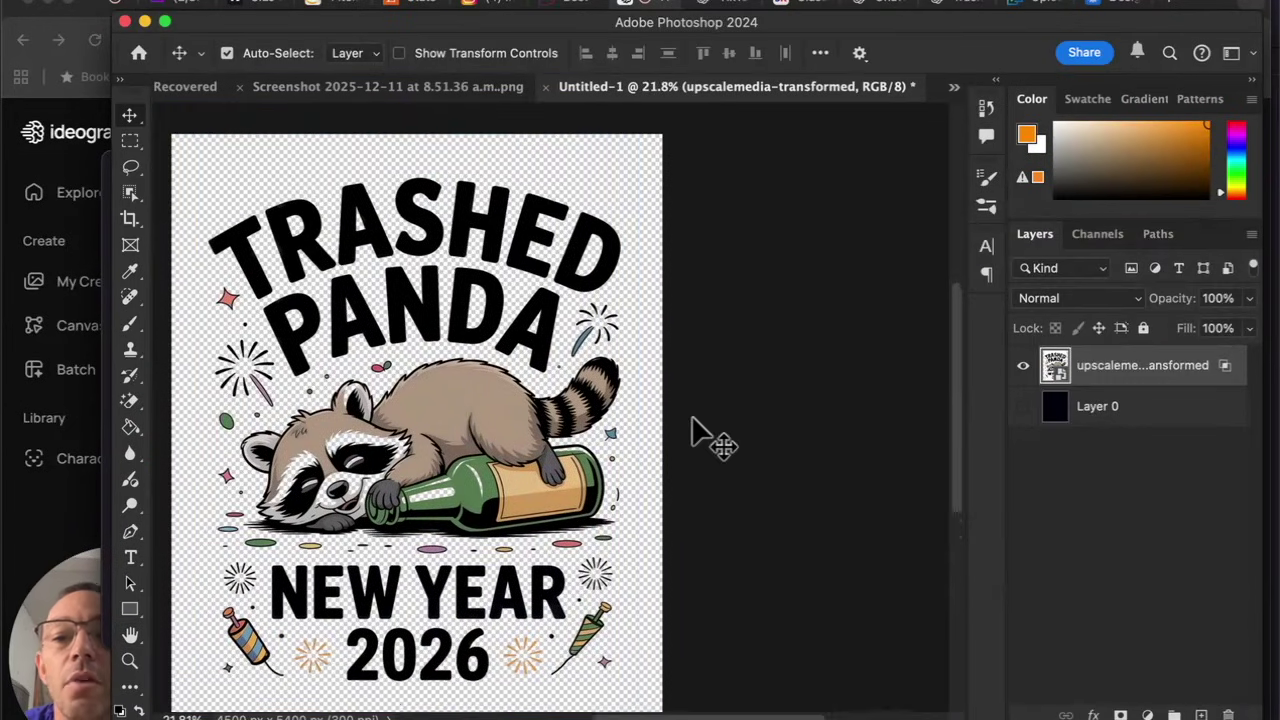
scroll(800, 445, up, 3)
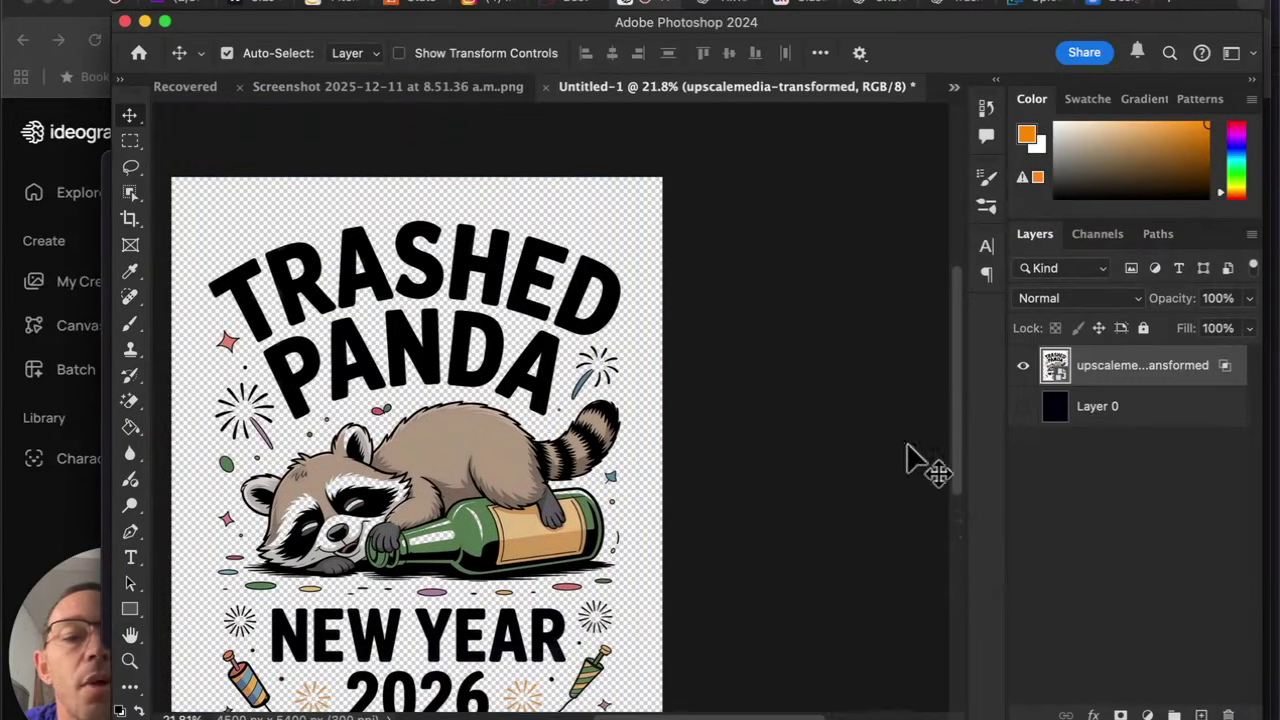
click(1027, 136)
text(f)
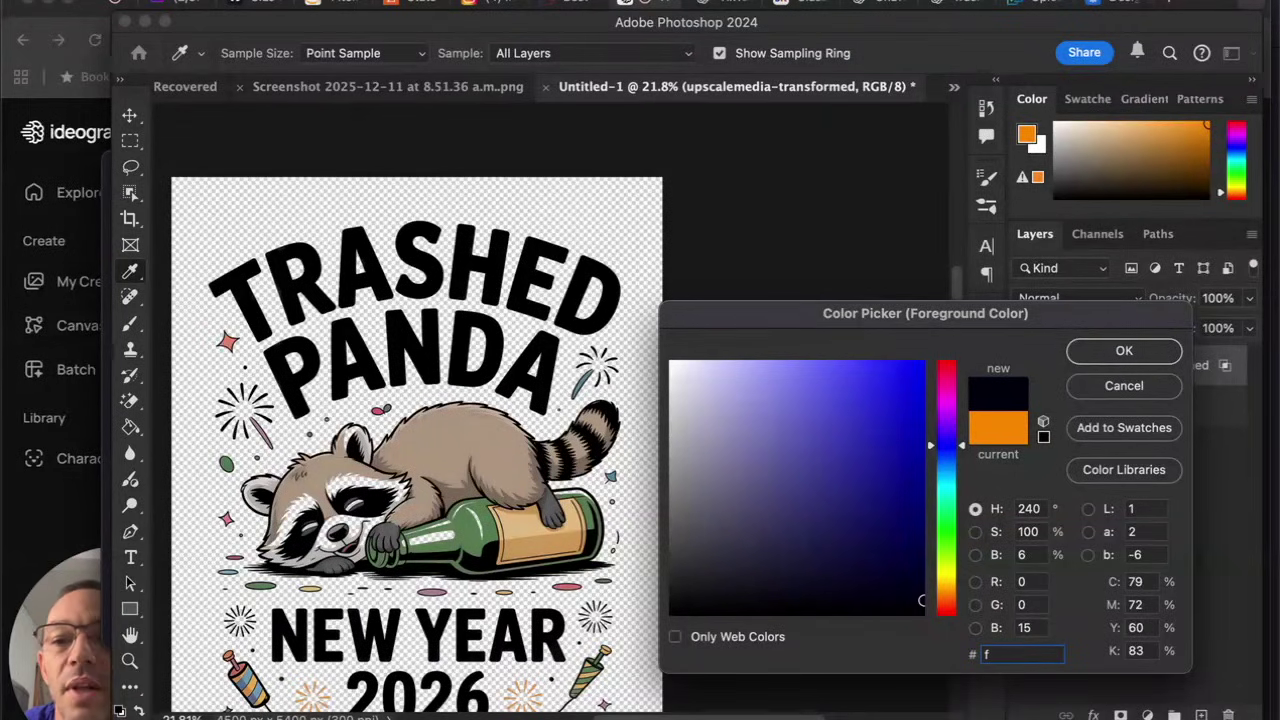
key(Return)
key(v)
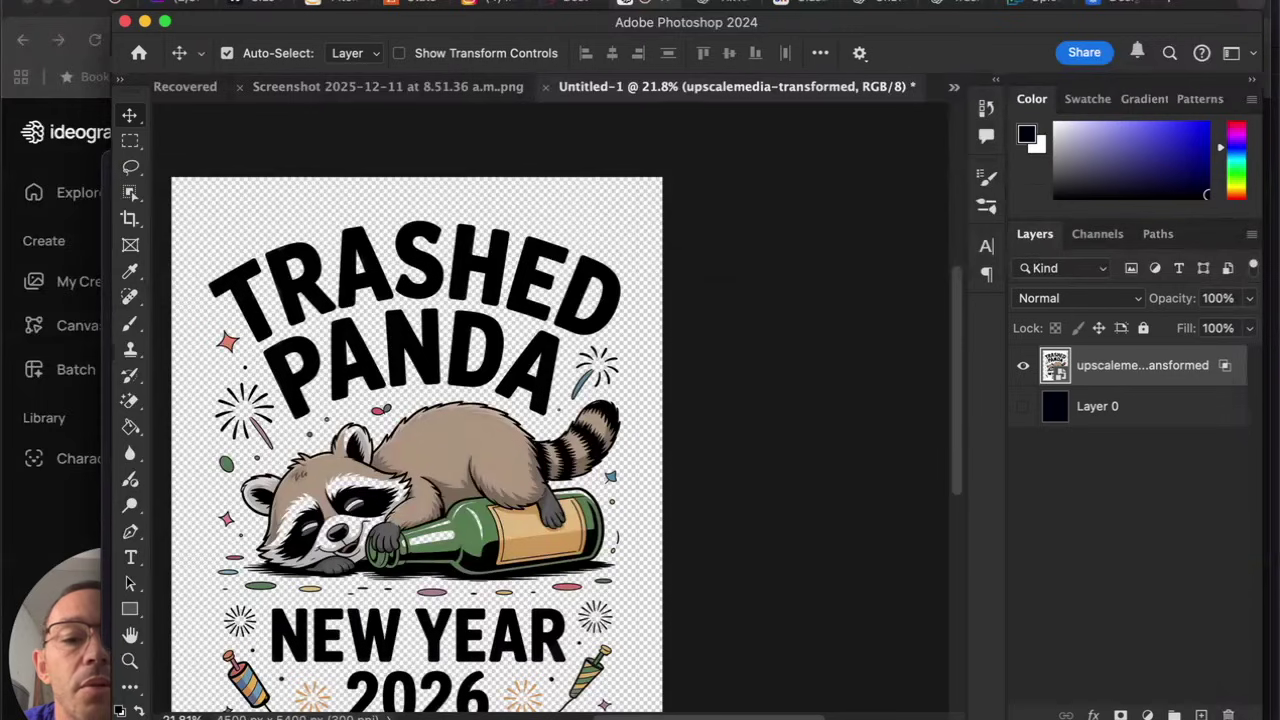
Fill the letters of the word TRASHED with the near-black foreground color using the Paint Bucket tool.
scroll(420, 355, up, 5)
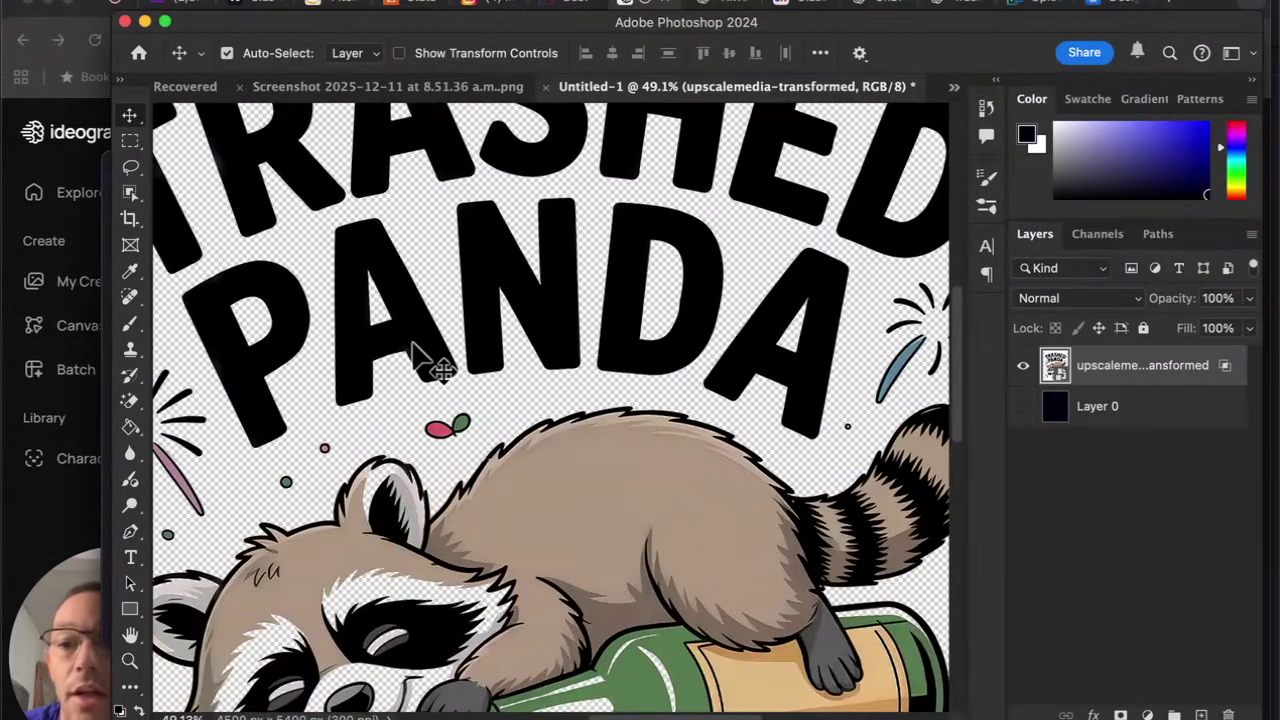
key(g)
scroll(409, 349, up, 5)
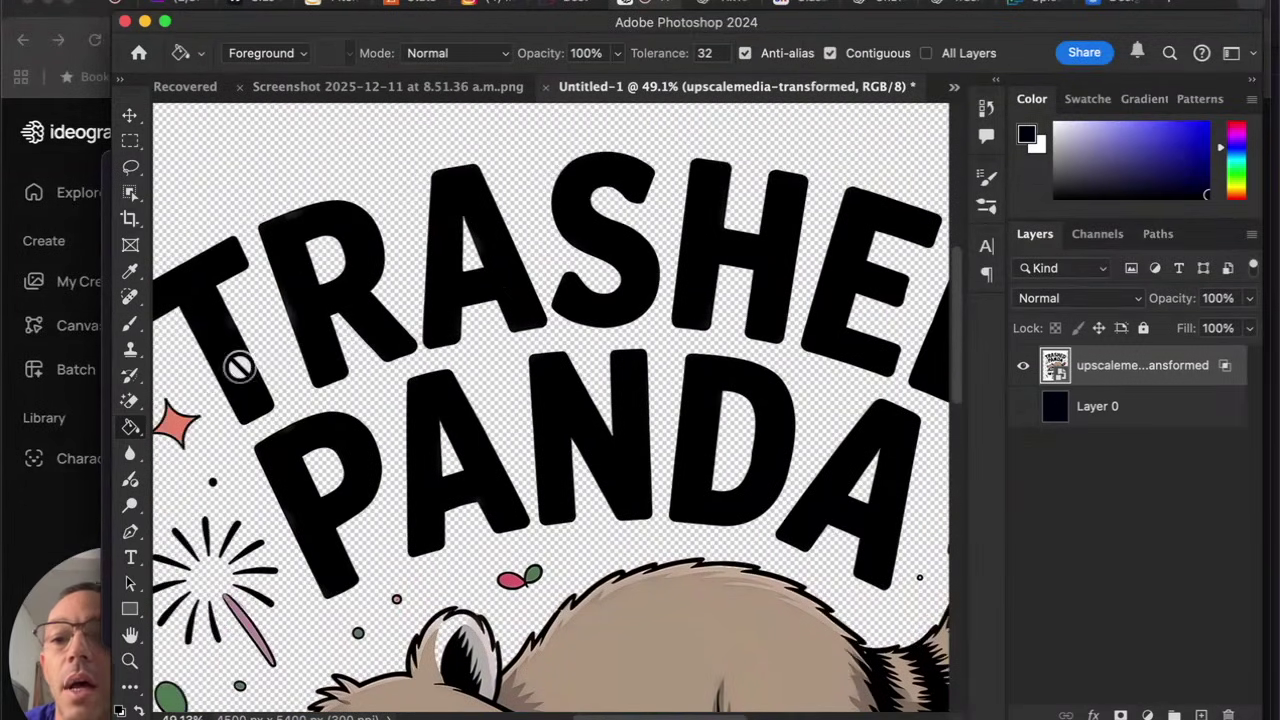
scroll(250, 370, left, 2)
click(262, 353)
click(329, 300)
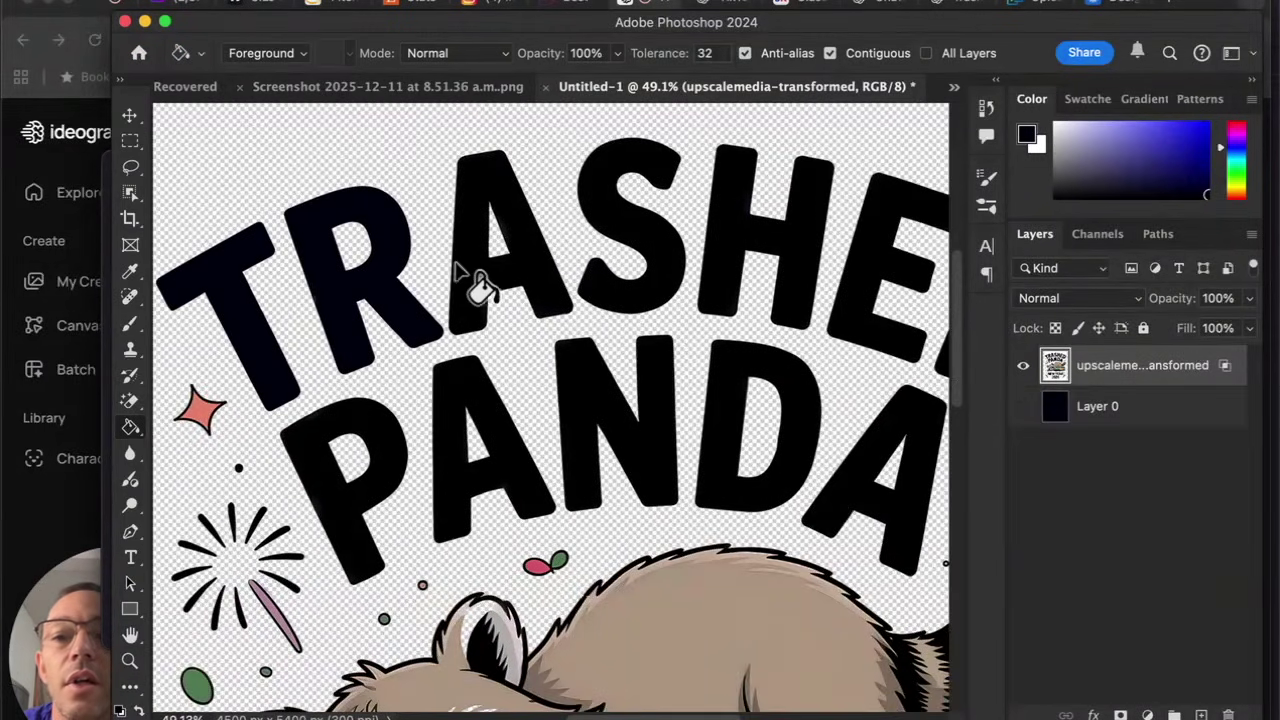
click(497, 285)
click(677, 306)
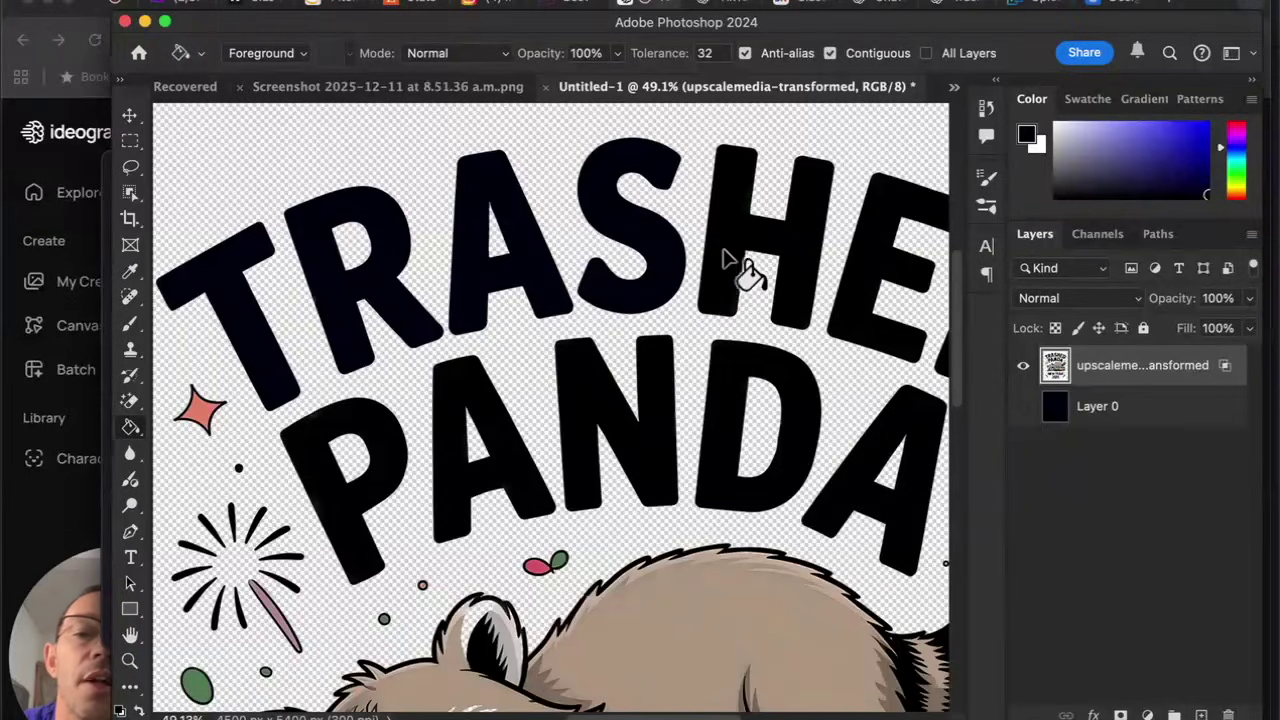
click(735, 245)
scroll(737, 249, right, 5)
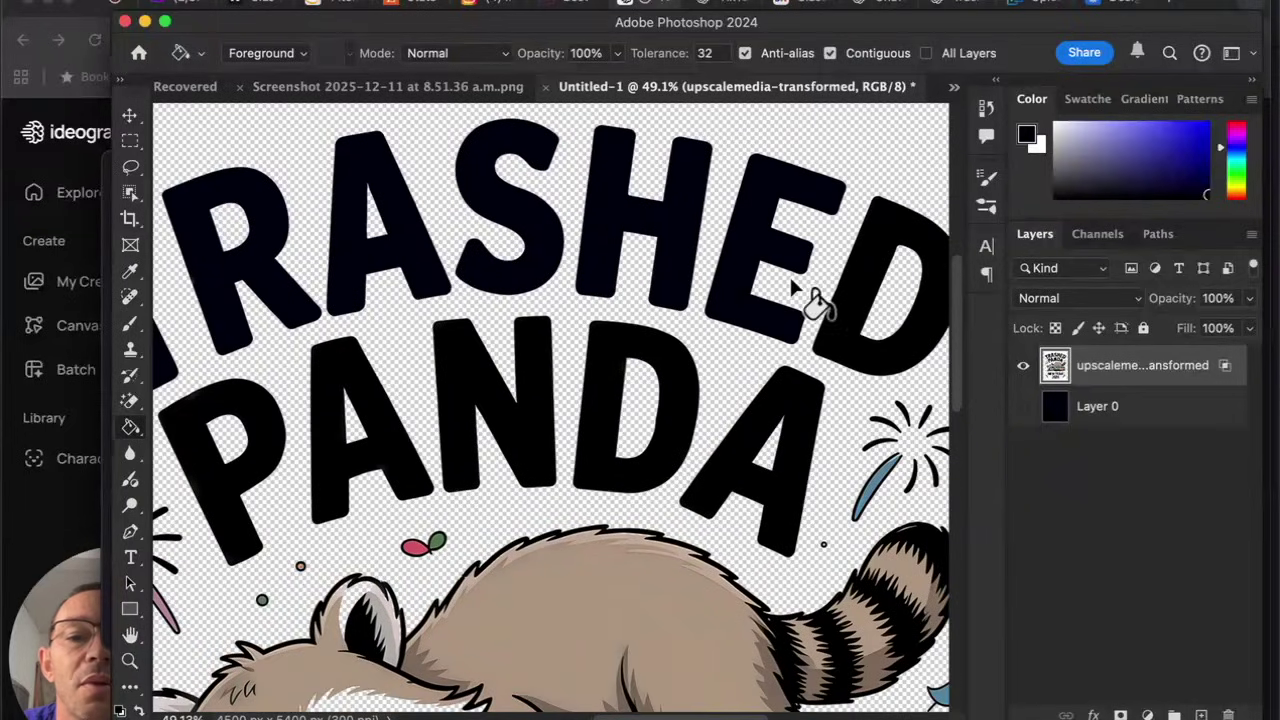
click(840, 345)
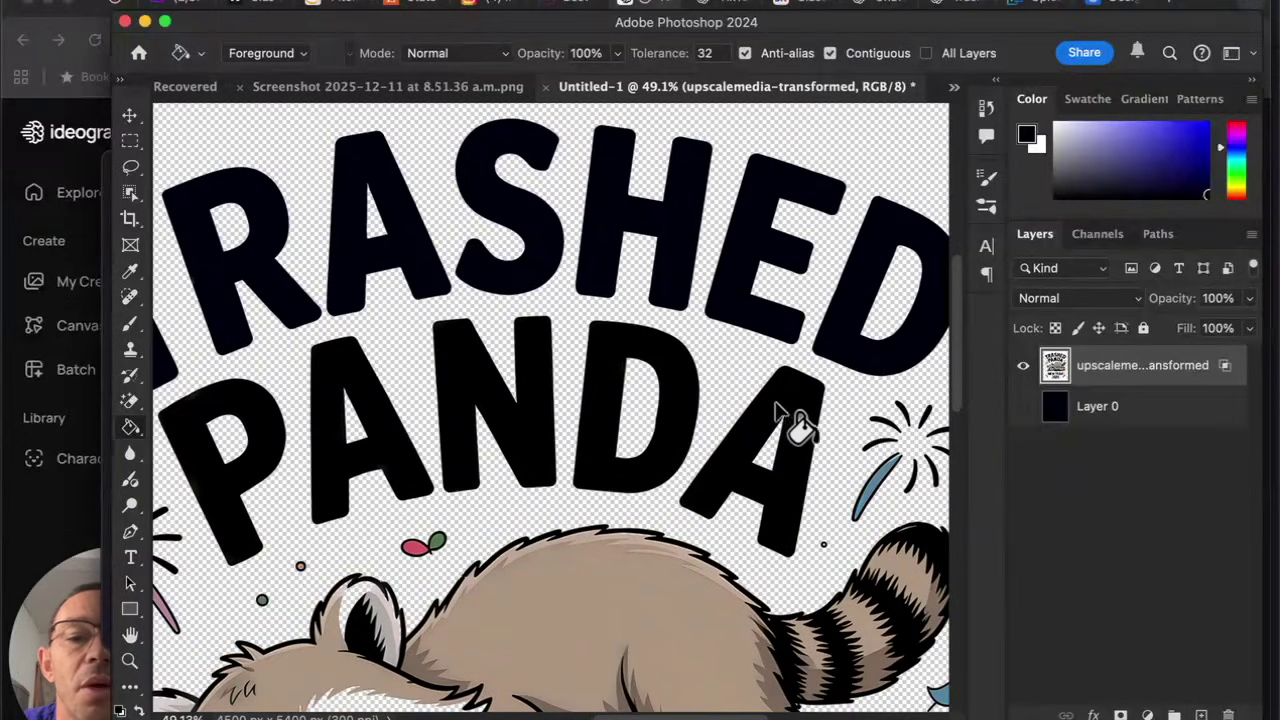
Fill the letters of the word PANDA with the same near-black foreground color.
click(647, 465)
click(504, 444)
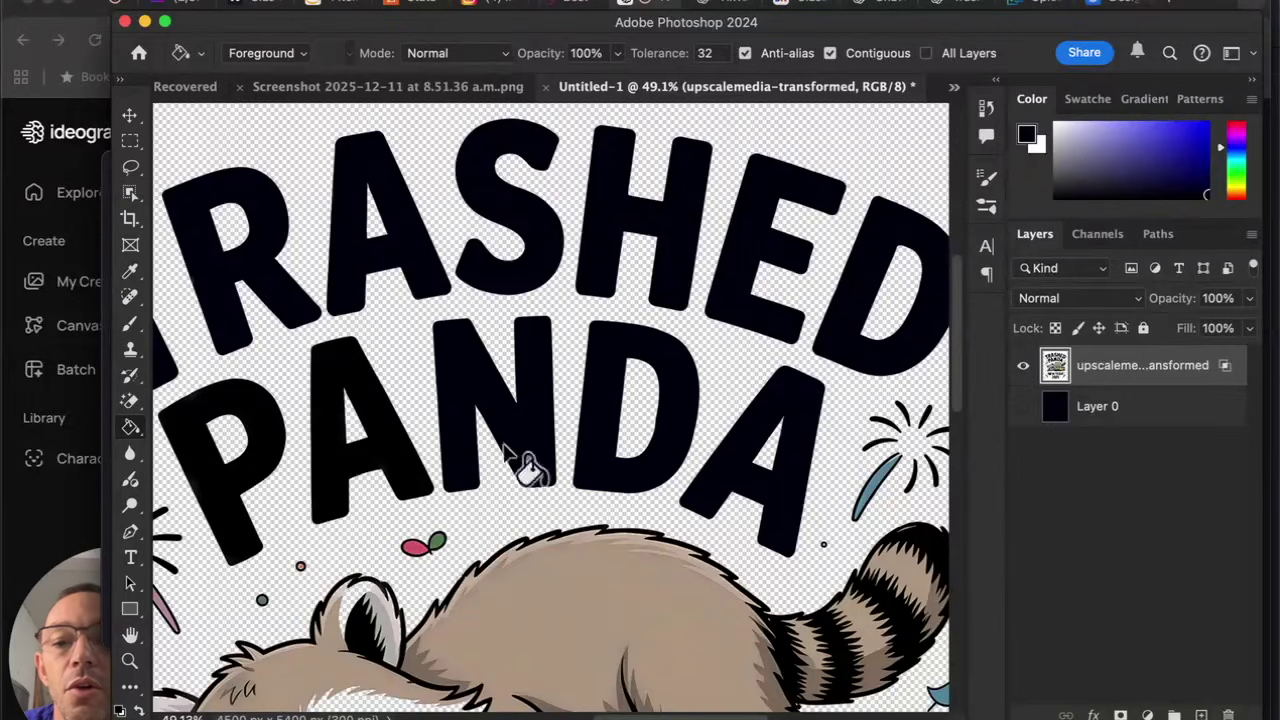
scroll(401, 458, left, 5)
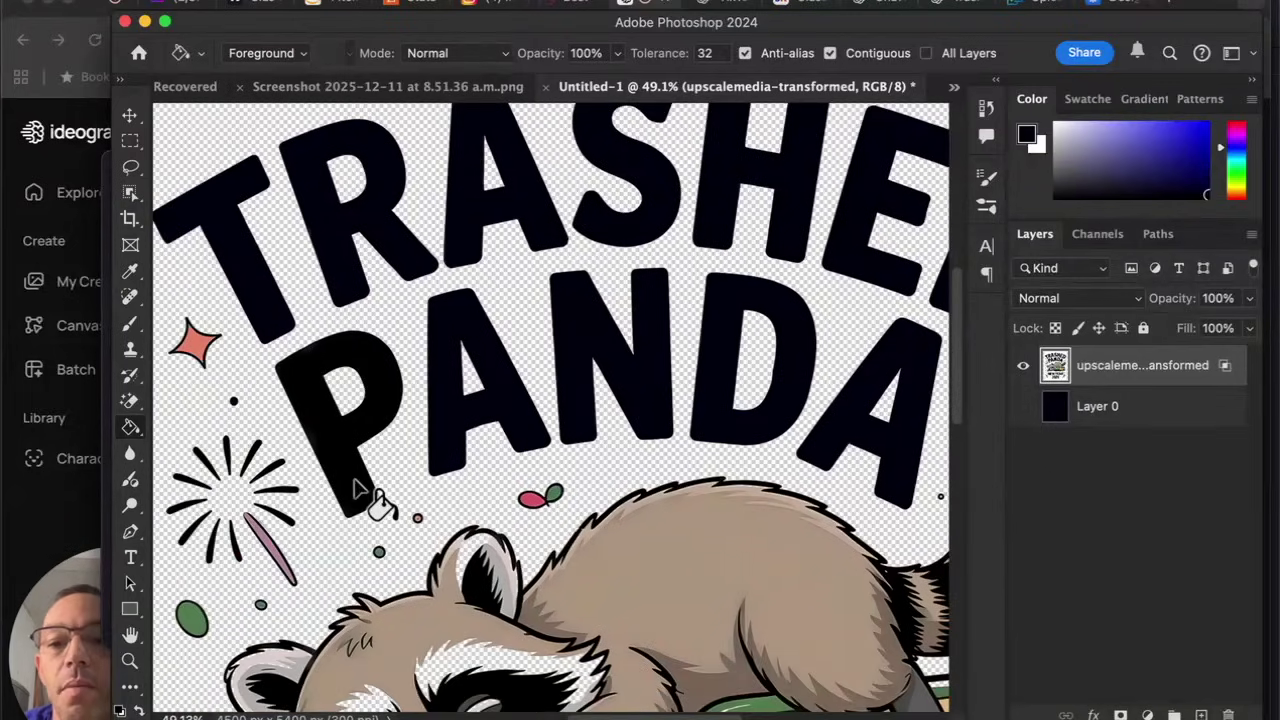
Scale the artwork layer up with Free Transform so the design nearly fills the canvas, and apply the transformation.
scroll(357, 486, down, 6)
scroll(678, 392, down, 2)
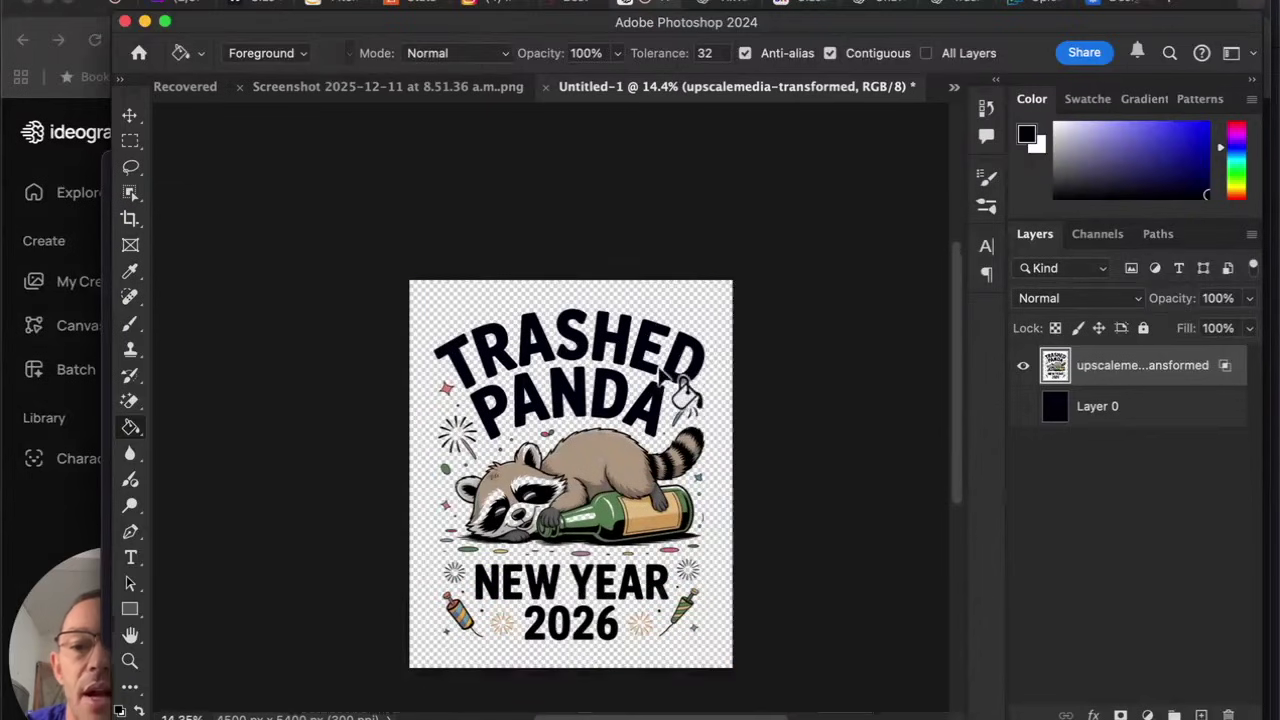
key(super+t)
drag(570, 270, 570, 245)
key(Return)
key(g)
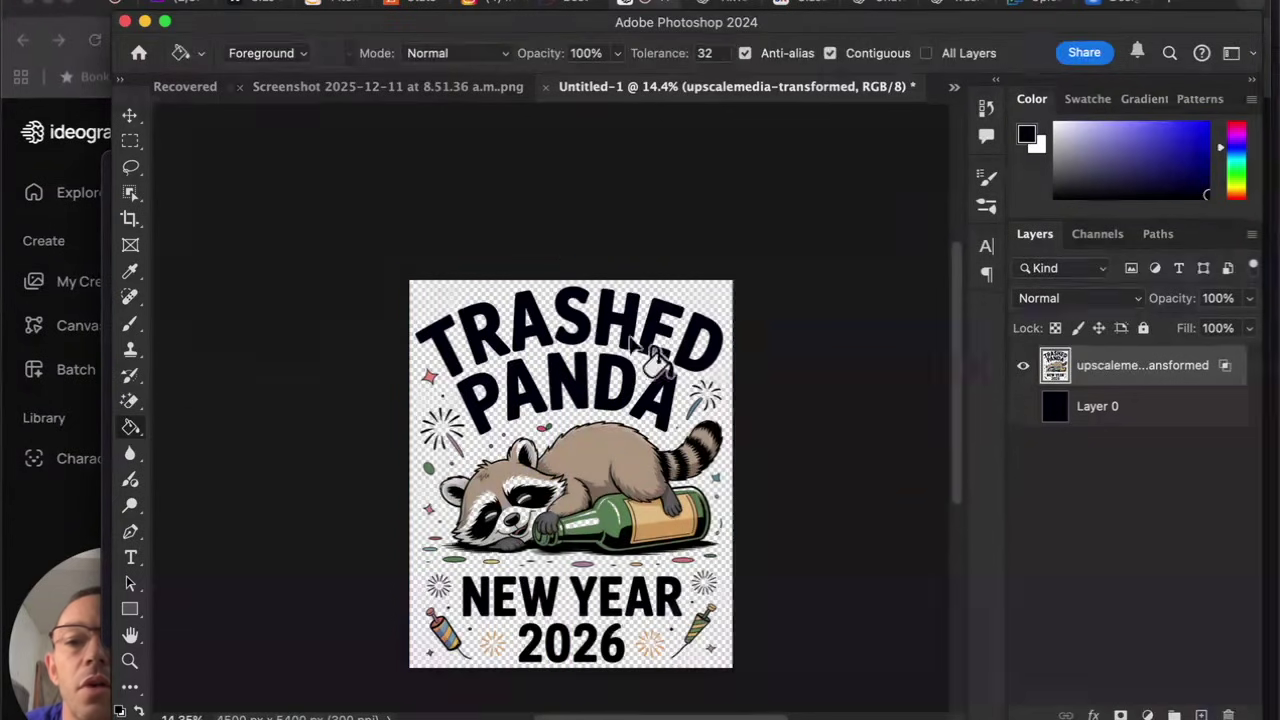
Quick export the design as a PNG named Trashed Panda 2026 to the Documents folder.
click(200, 2)
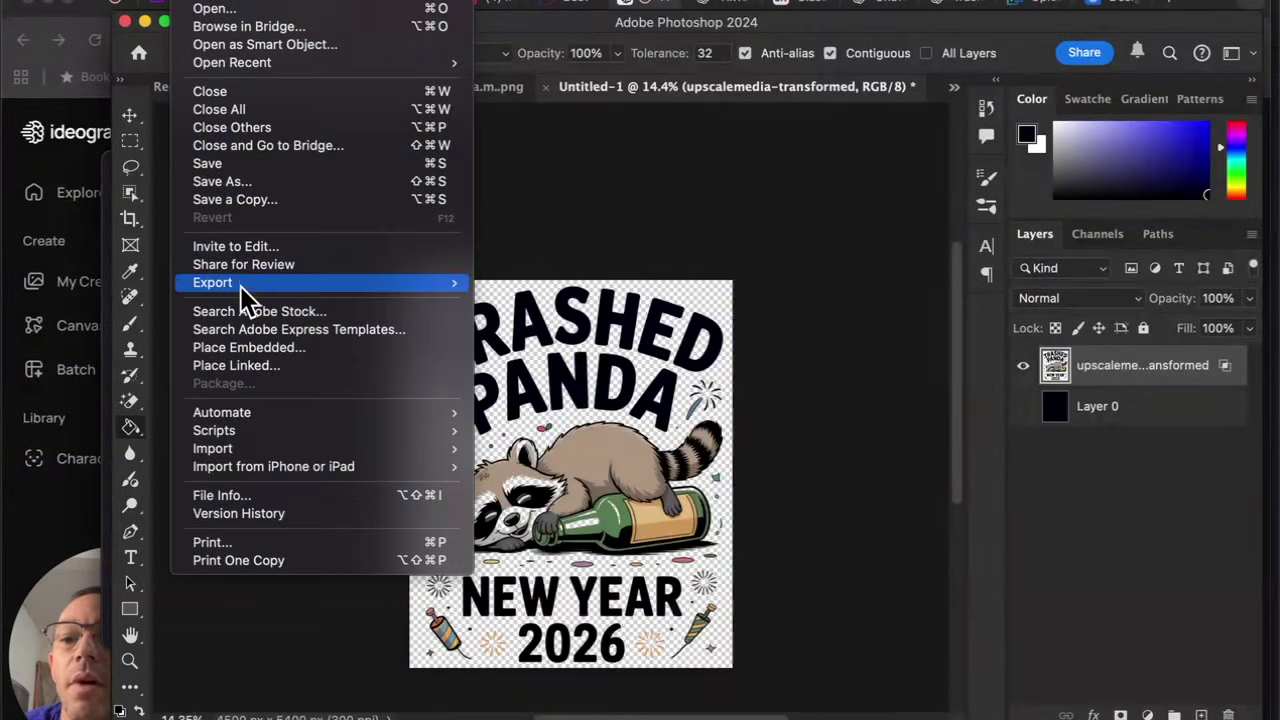
mouse_move(243, 283)
click(525, 283)
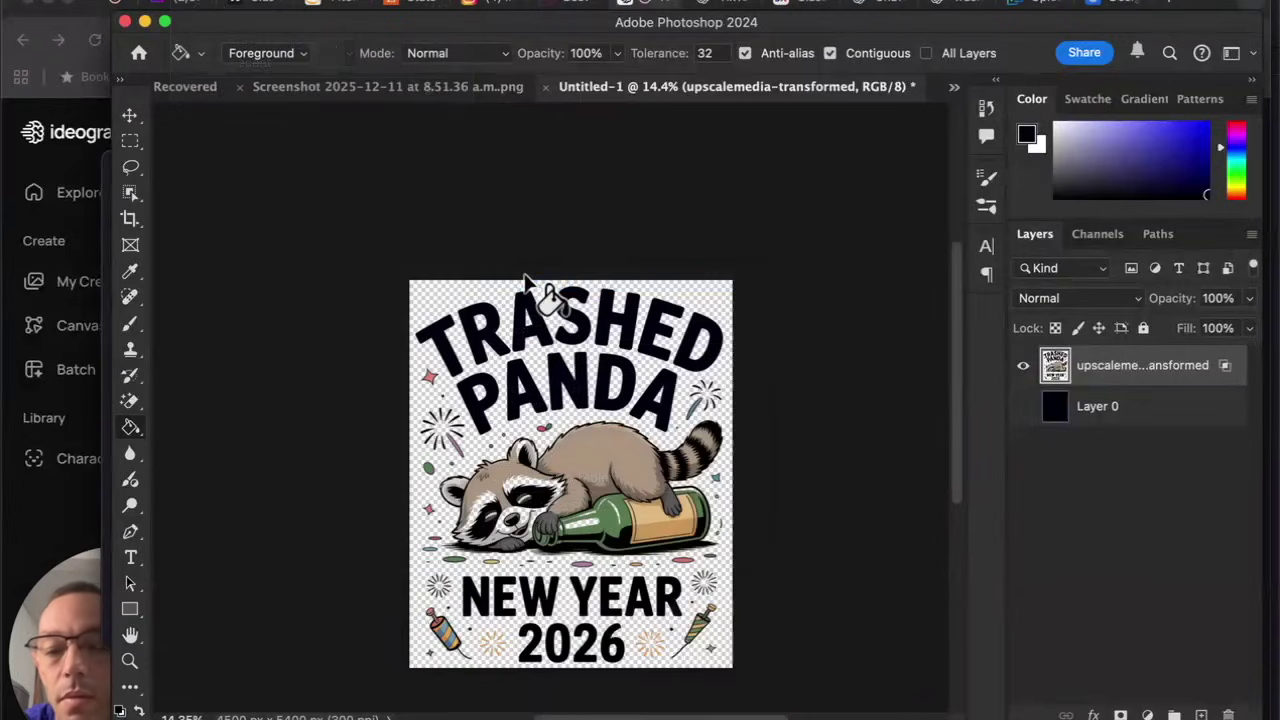
text(Trashed Pa)
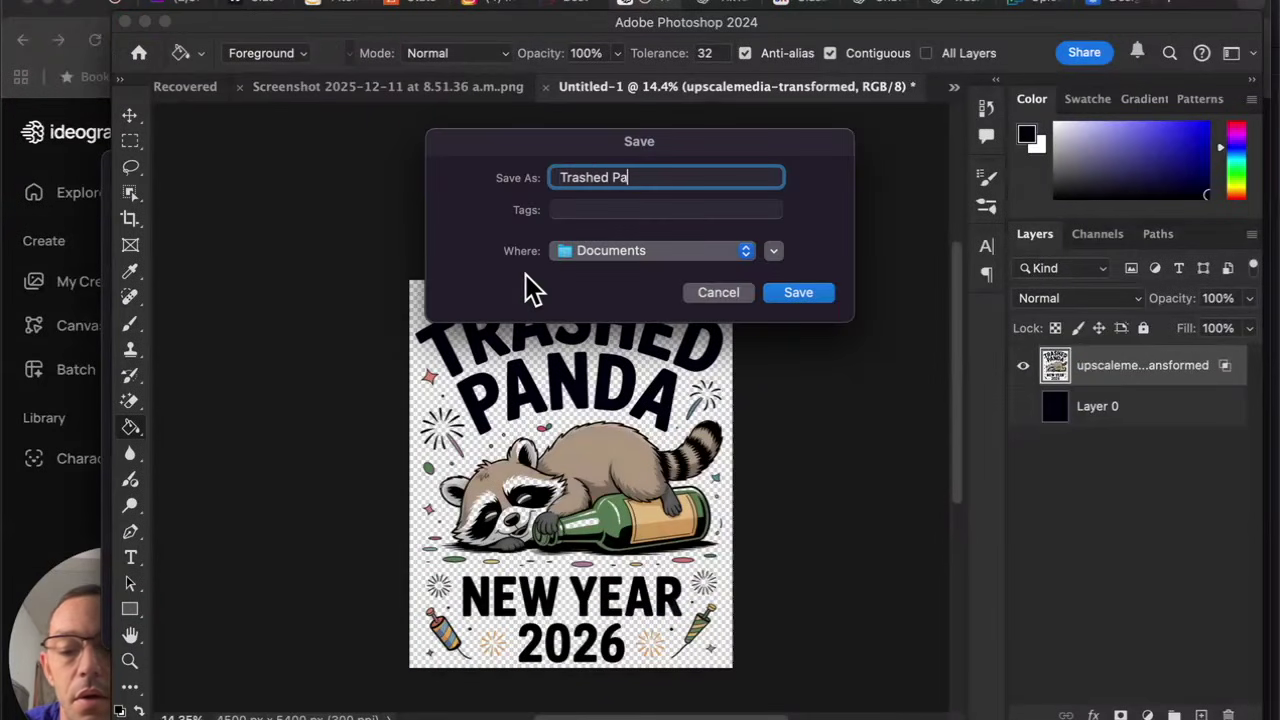
text(nda)
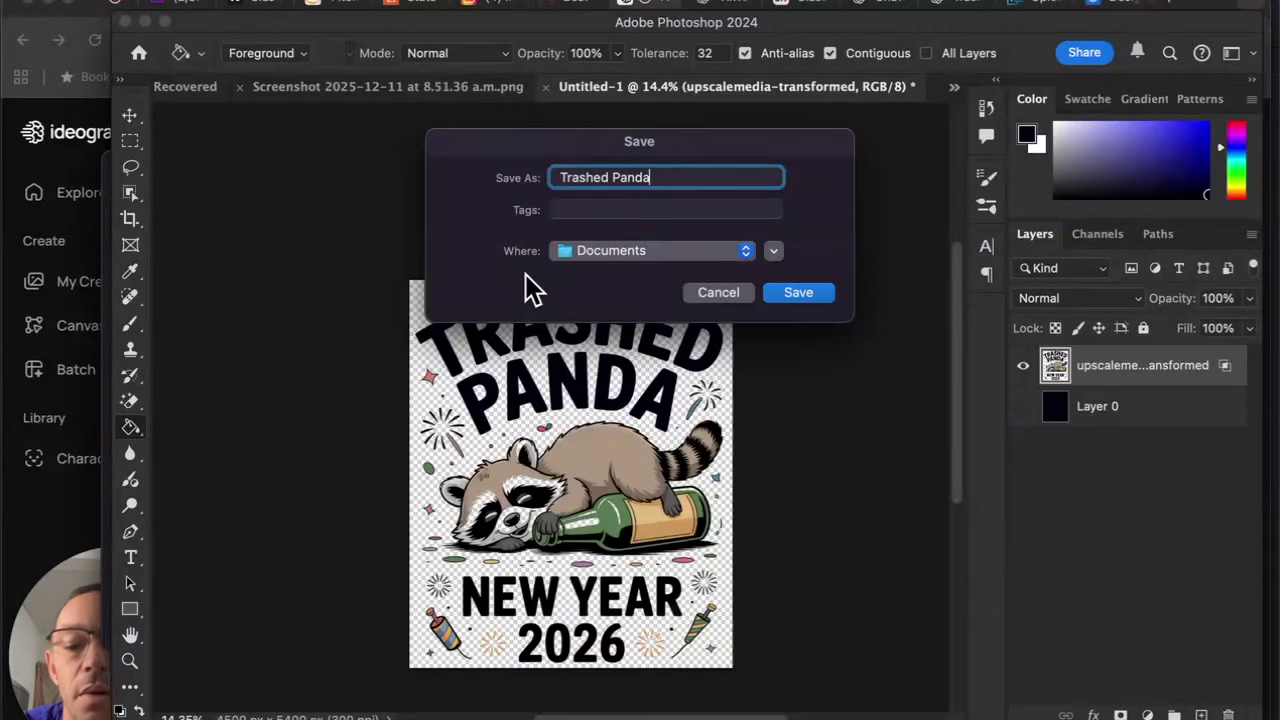
key(Return)
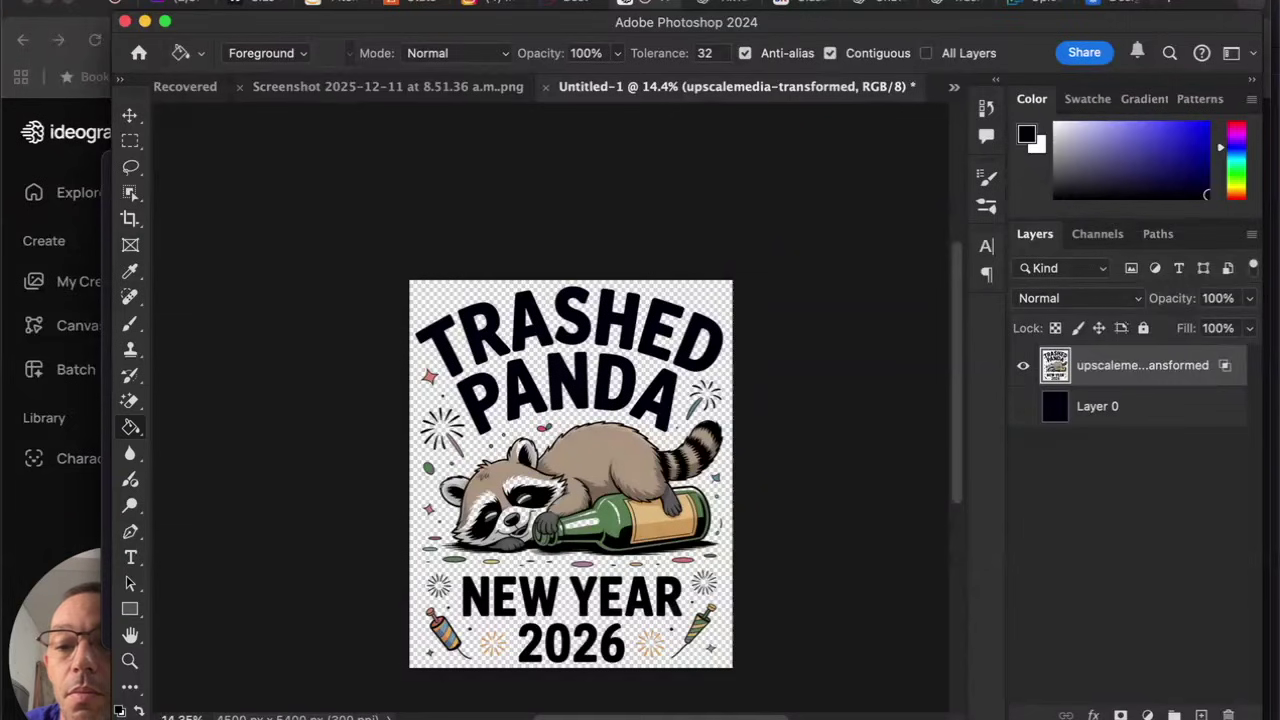
Switch to Amazon Merch on Demand's Create page in the browser and upload Trashed Panda 2026.png from Documents as the artwork.
key(super+Tab)
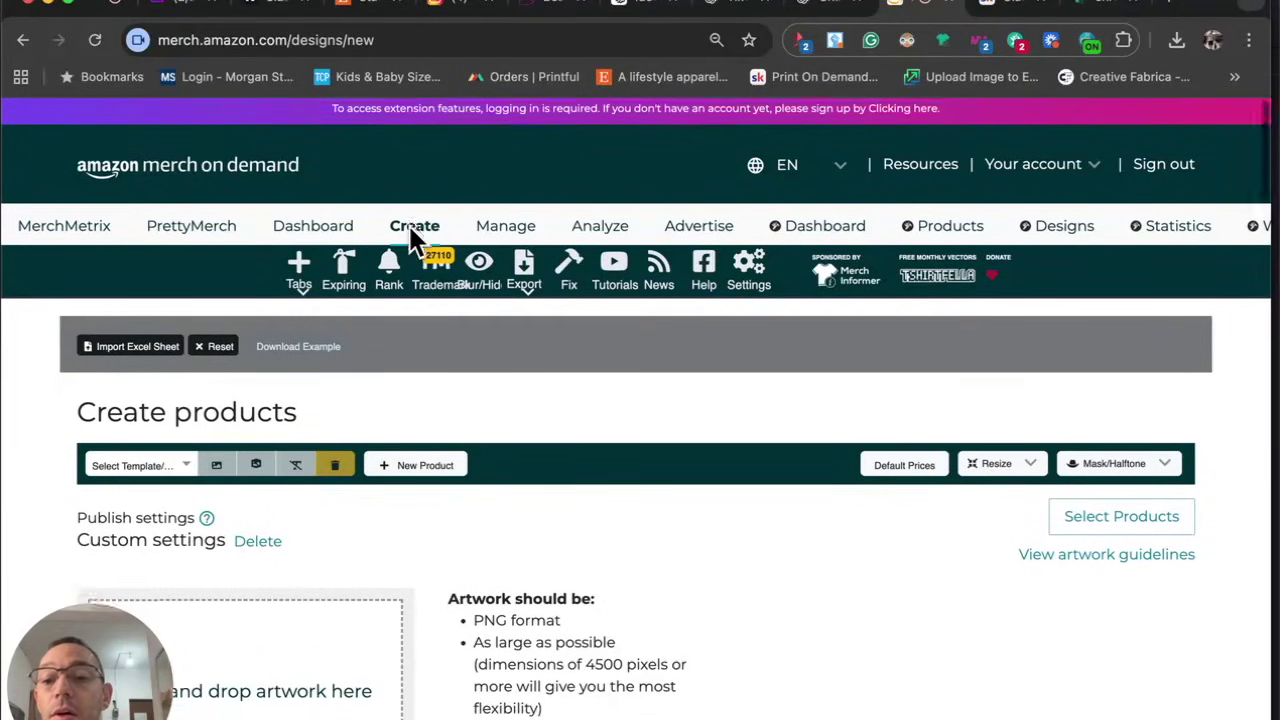
scroll(374, 260, down, 3)
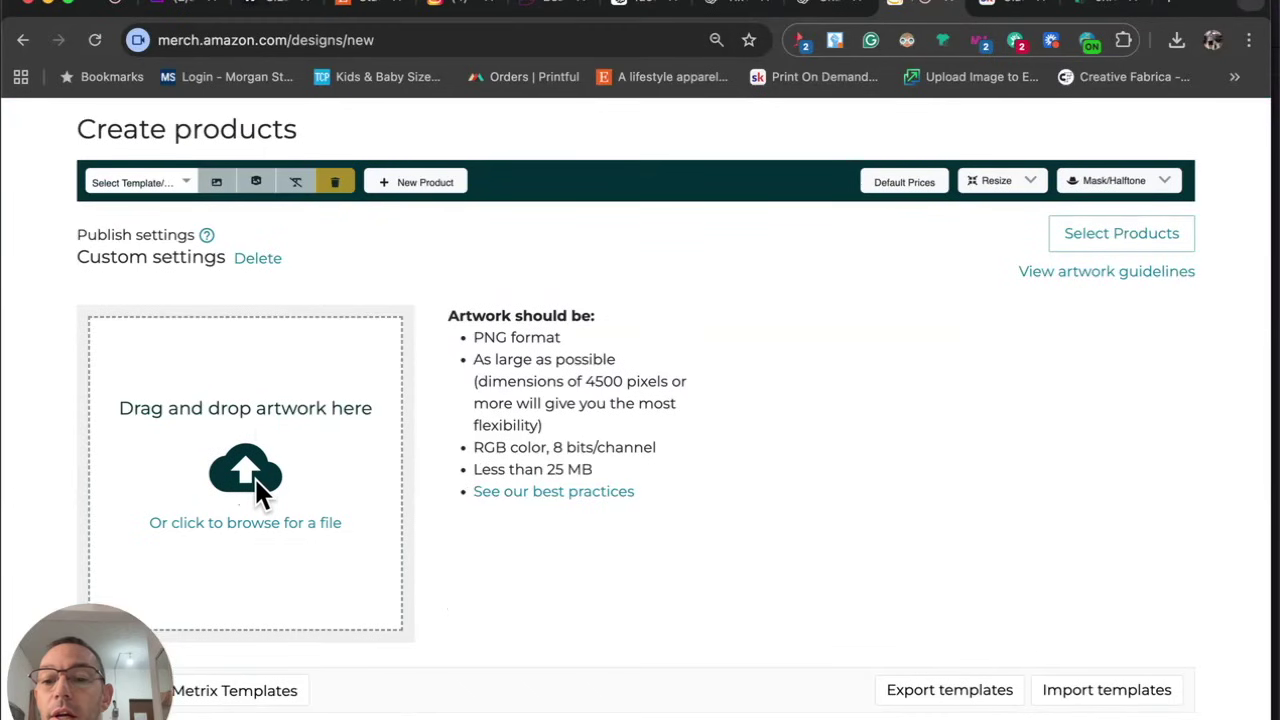
click(262, 490)
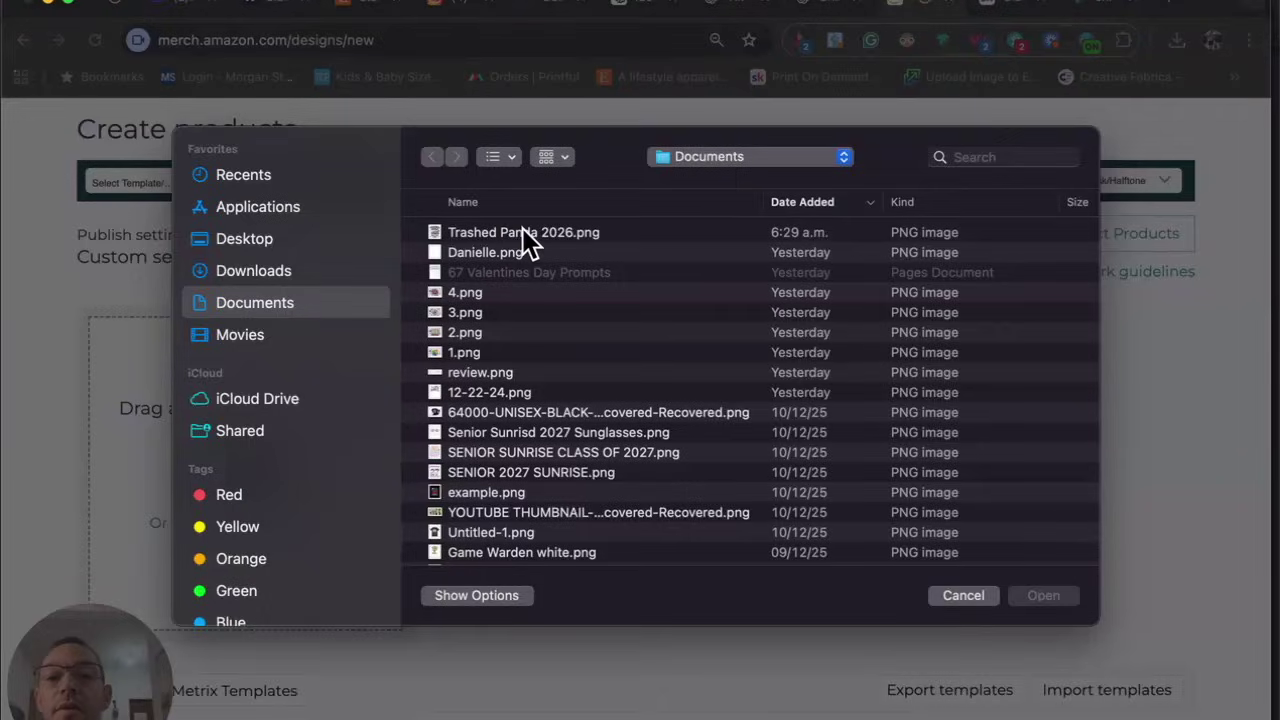
double_click(522, 232)
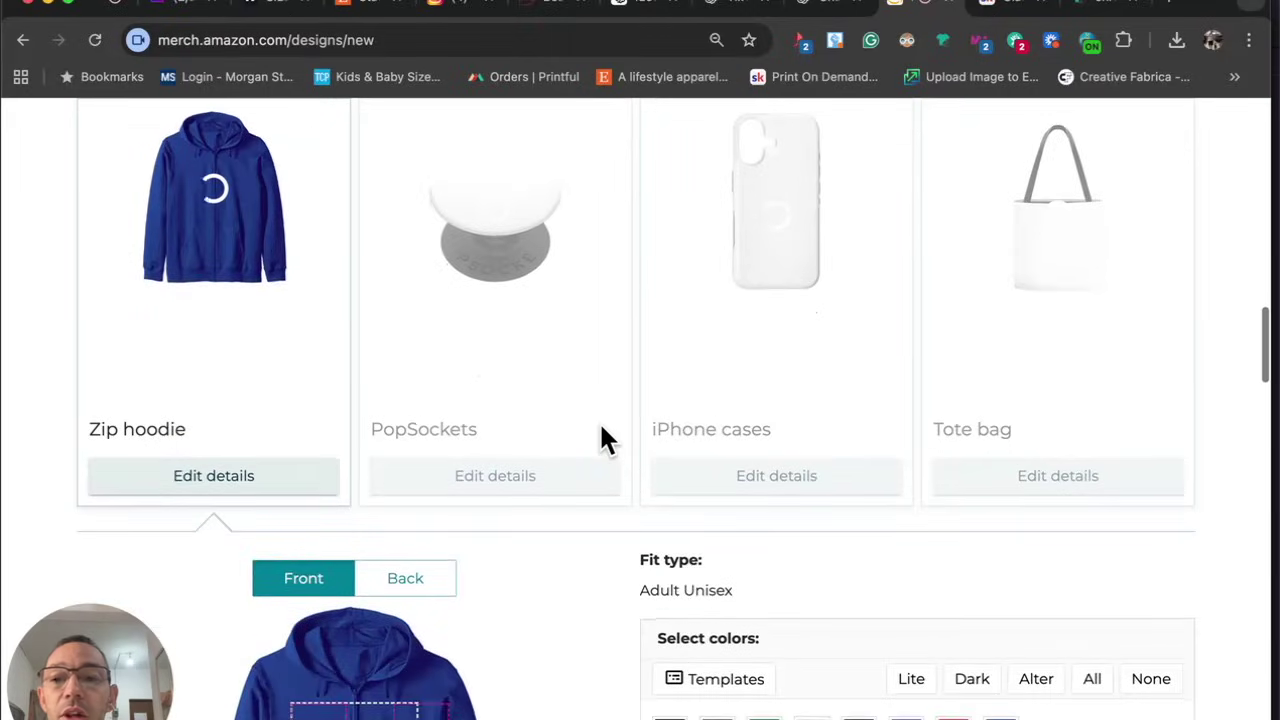
Look over the product previews, the zip hoodie's colors and its marketplace prices.
scroll(601, 430, down, 2)
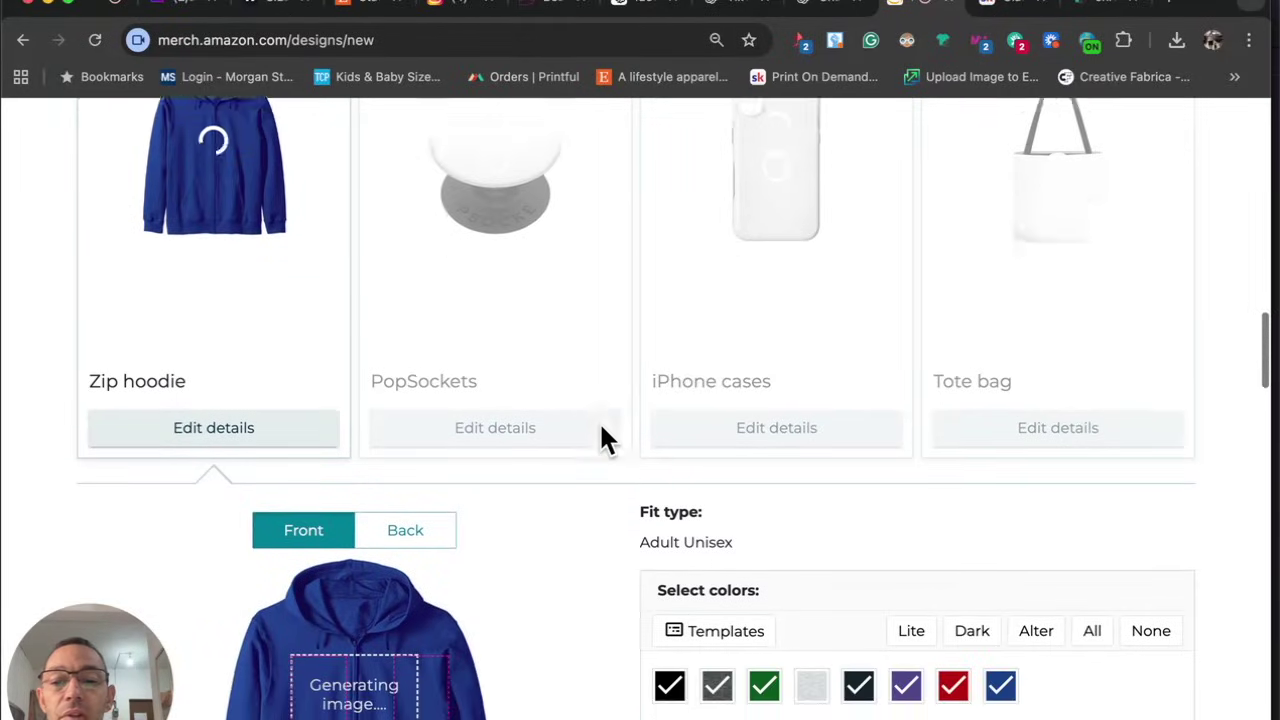
scroll(590, 432, up, 4)
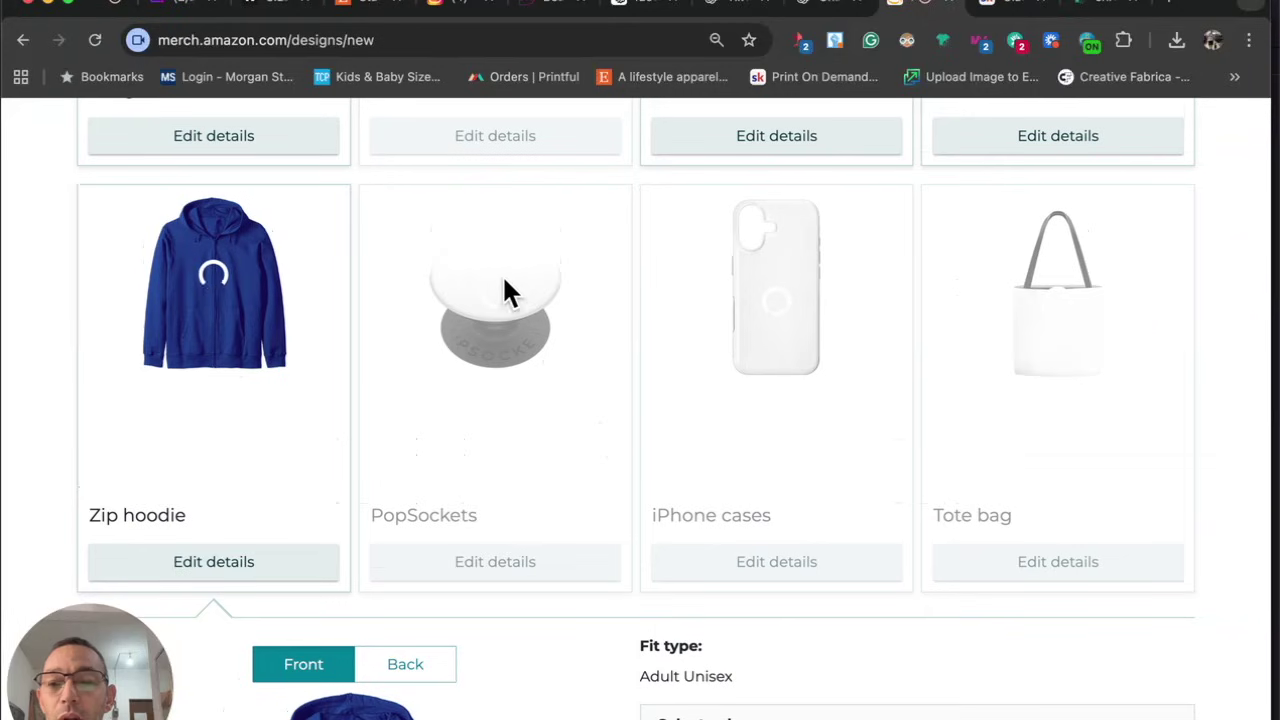
scroll(721, 305, down, 10)
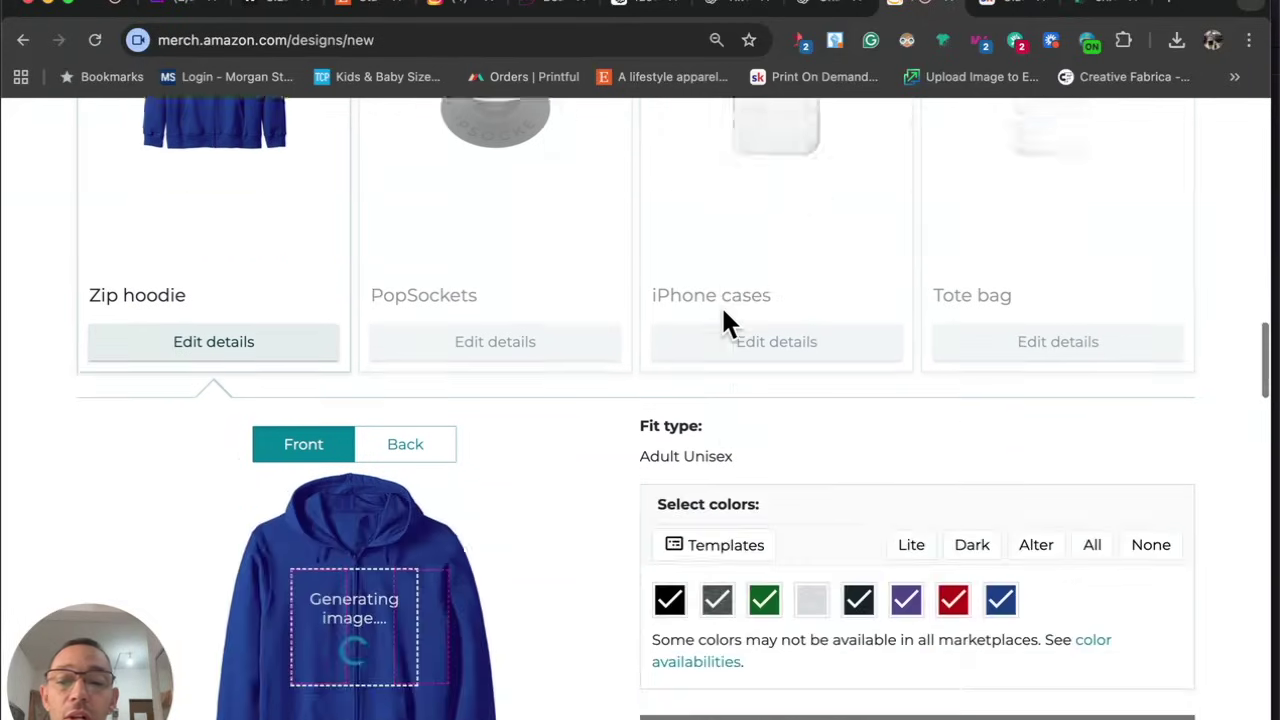
scroll(721, 305, down, 5)
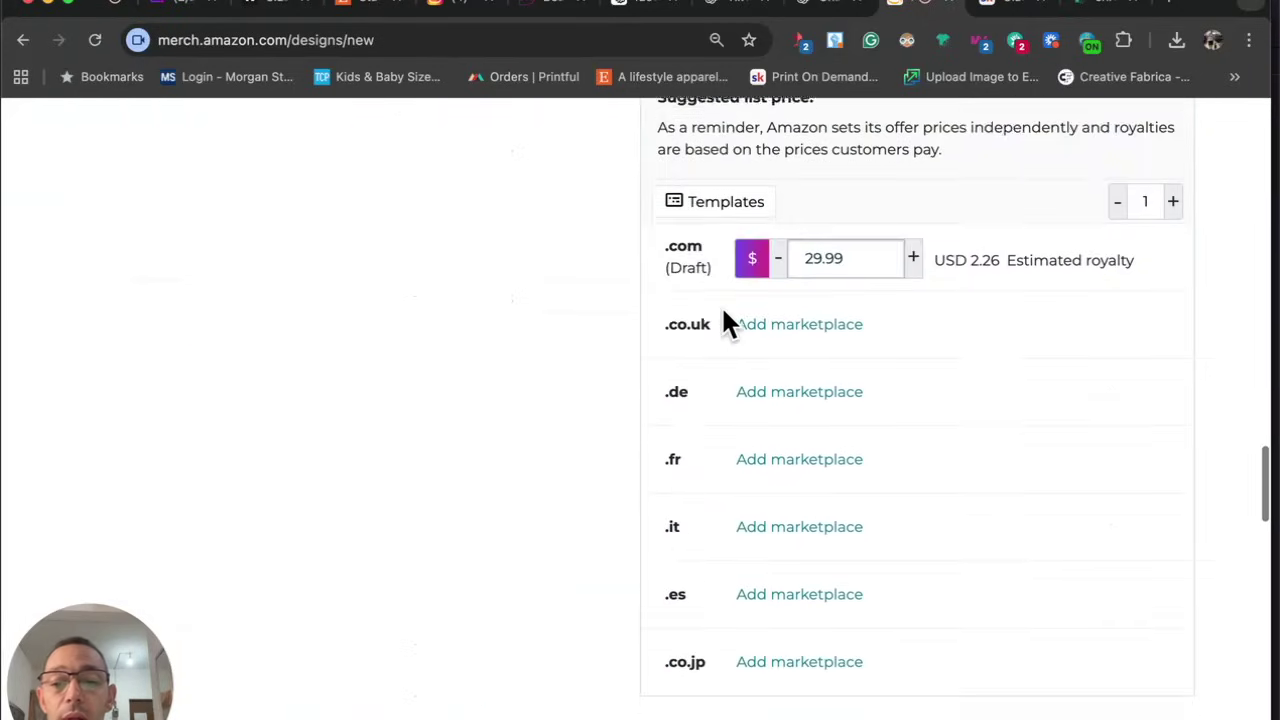
scroll(721, 305, up, 20)
scroll(722, 308, down, 6)
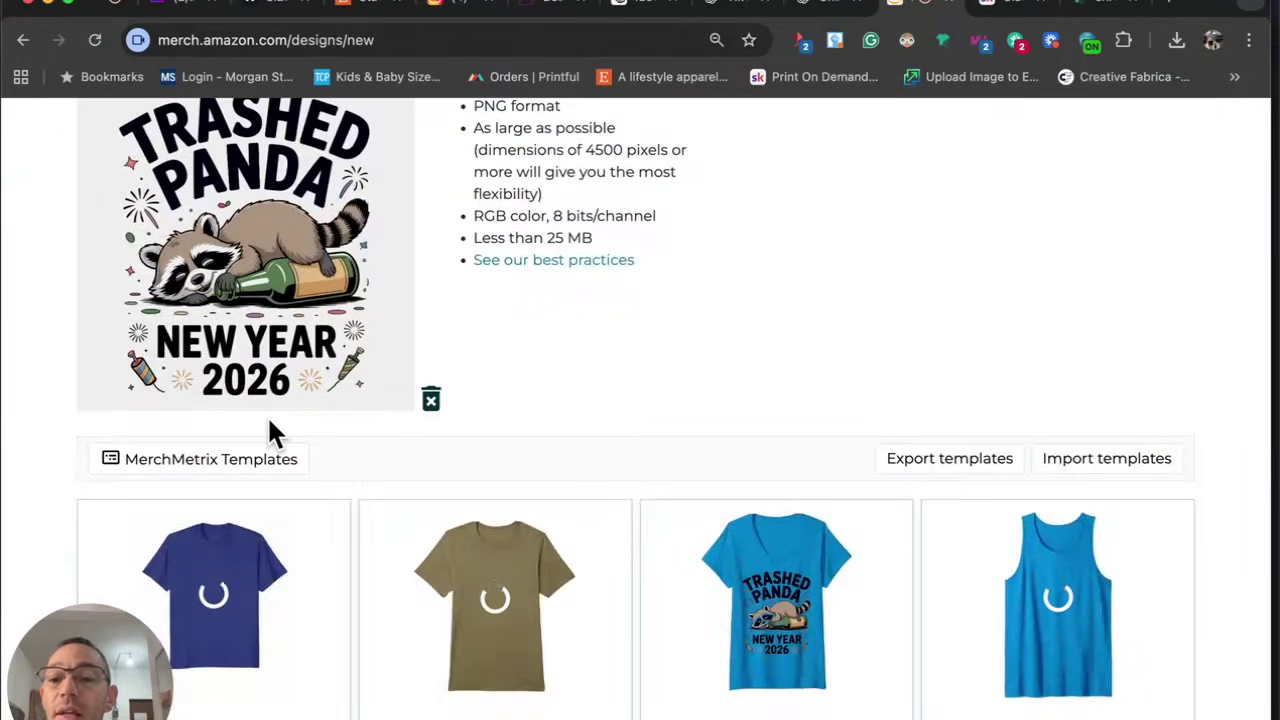
Open the Standard t-shirt's details and add white to its selected colors.
scroll(269, 429, down, 4)
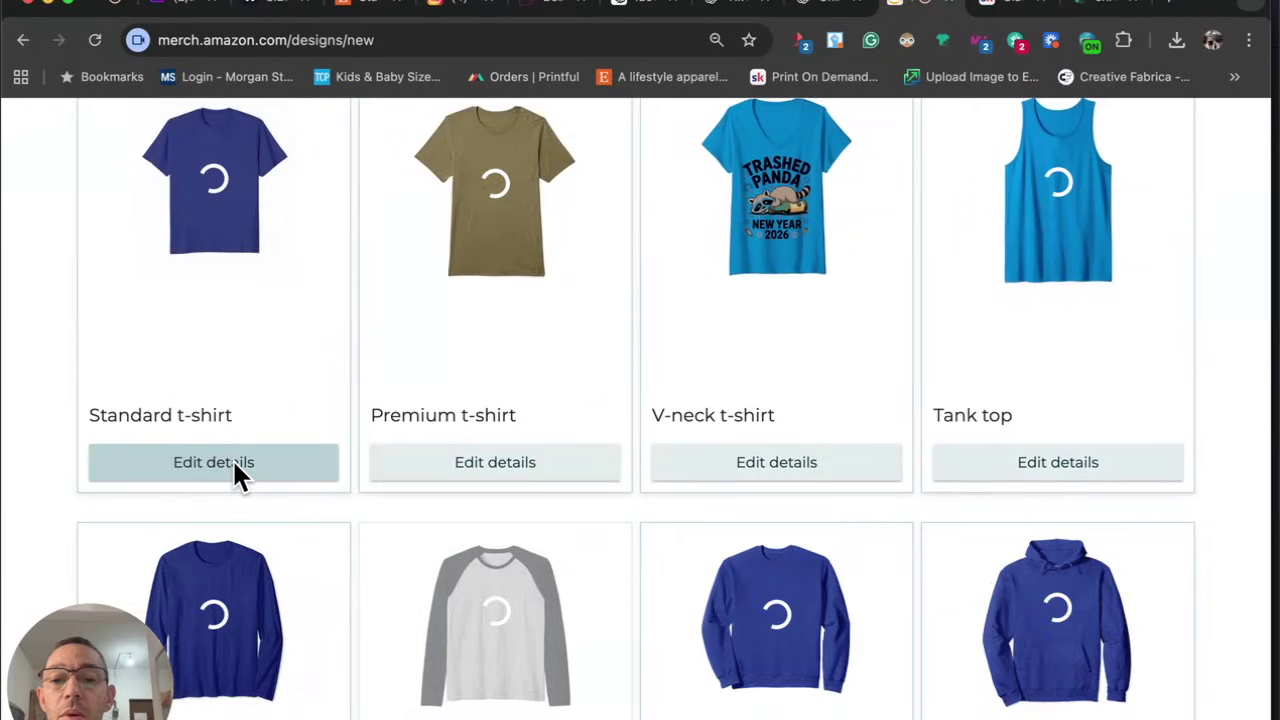
click(232, 462)
scroll(600, 450, down, 3)
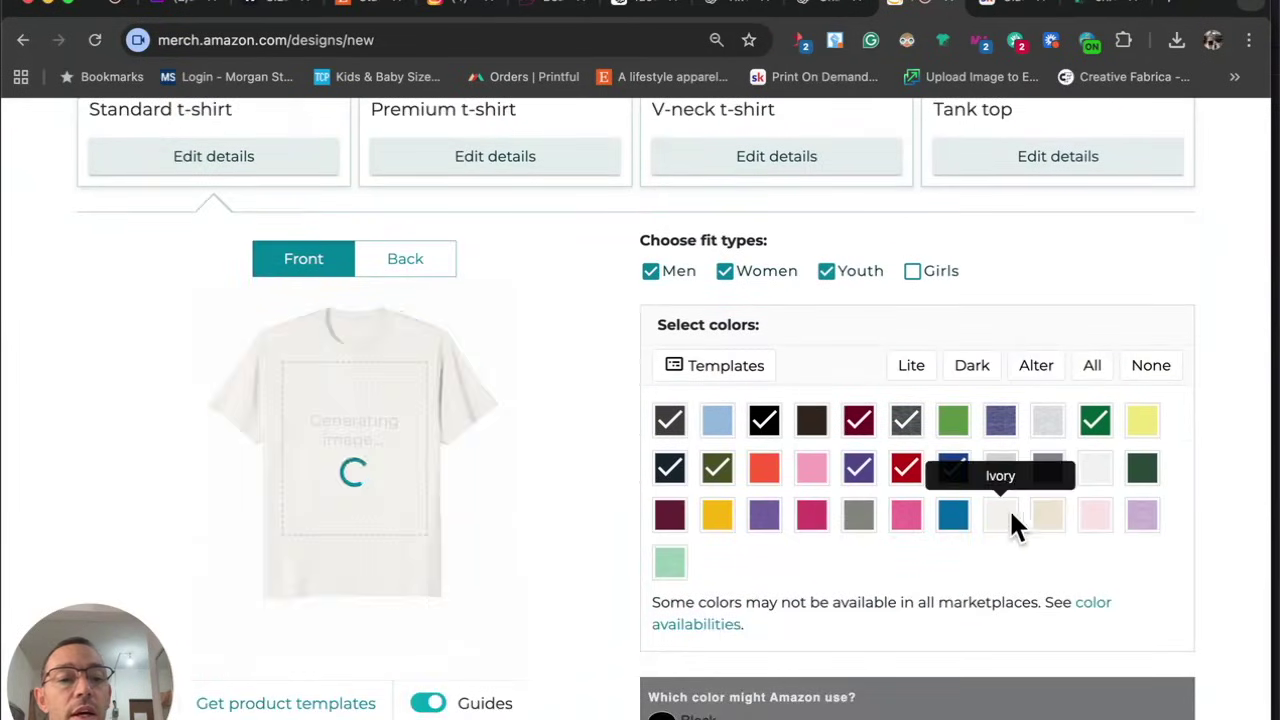
click(1093, 468)
scroll(442, 483, up, 5)
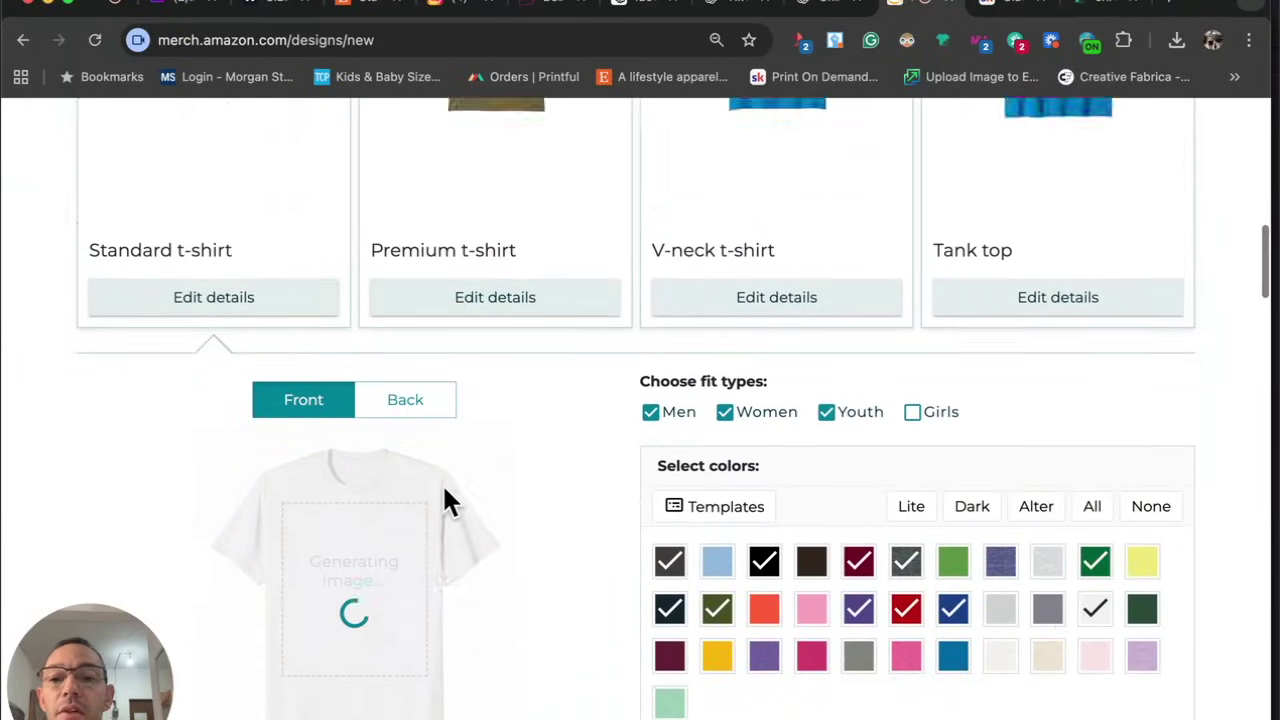
Open the Premium t-shirt's details and add Beige to its selected colors.
scroll(447, 500, down, 1)
click(517, 549)
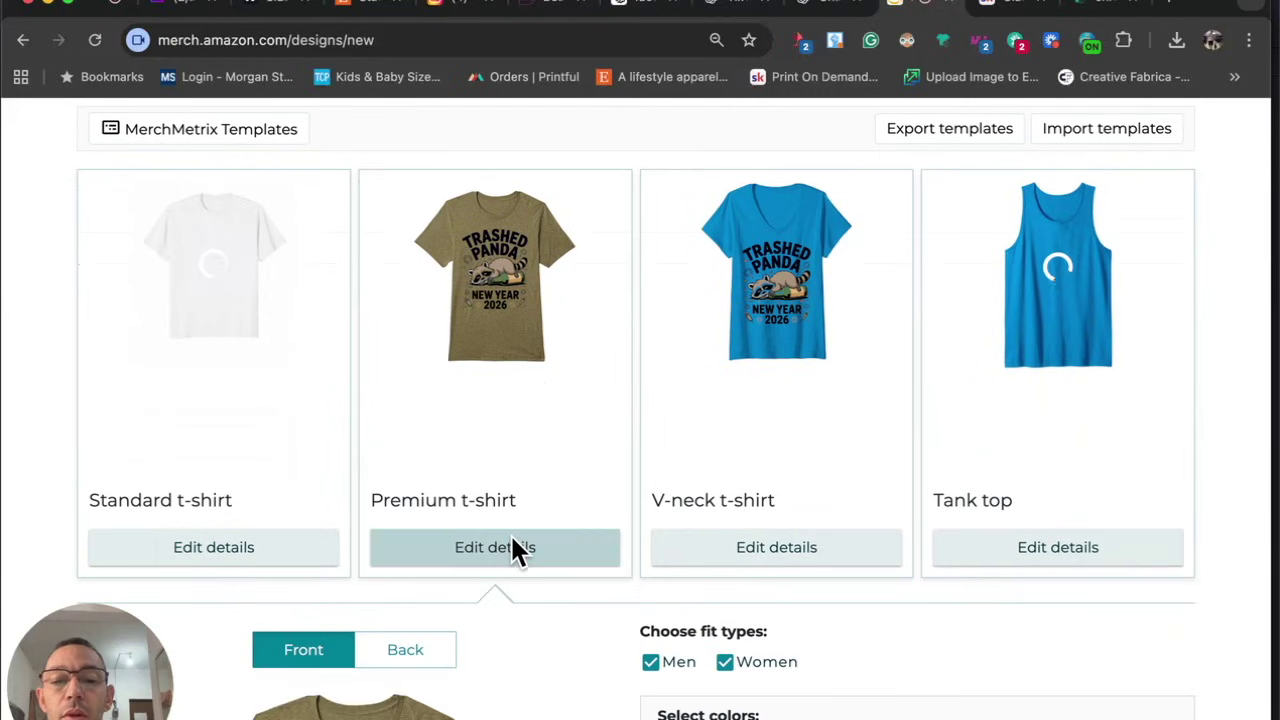
scroll(701, 496, down, 5)
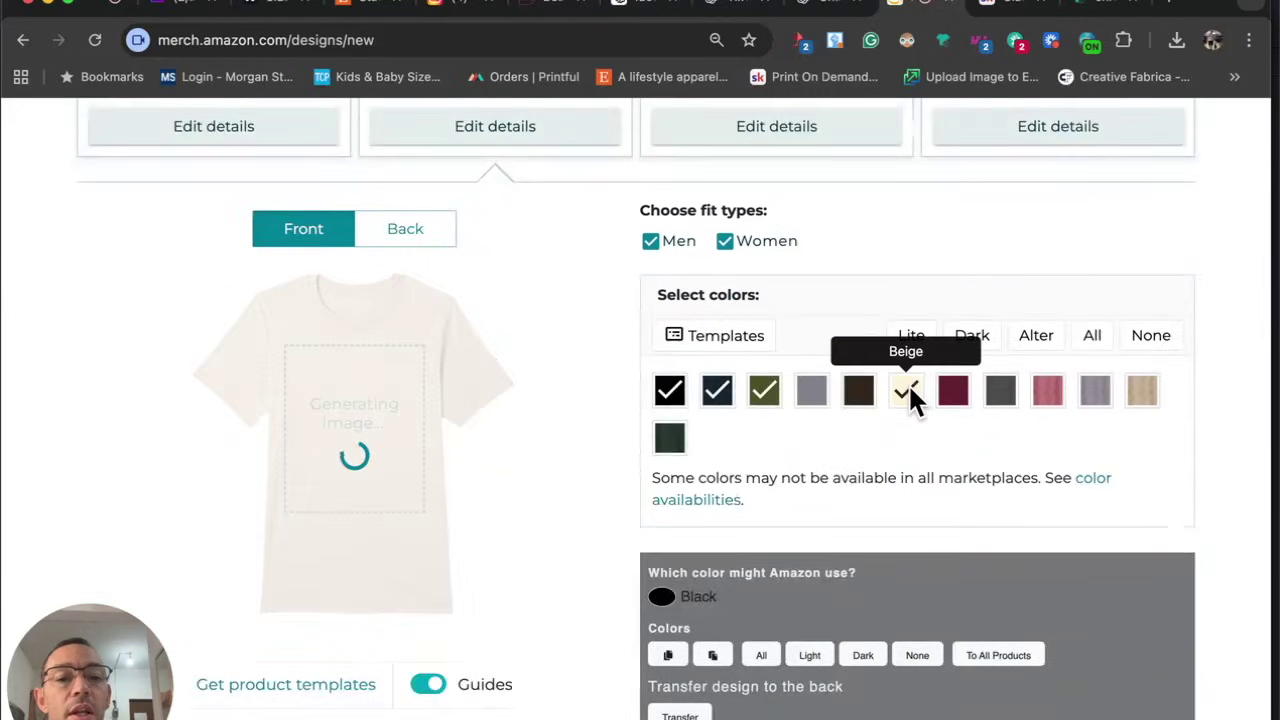
click(908, 387)
scroll(908, 387, up, 3)
Add Heather Grey to the V-neck t-shirt's colors and the light grey color to the Tank top's.
click(814, 343)
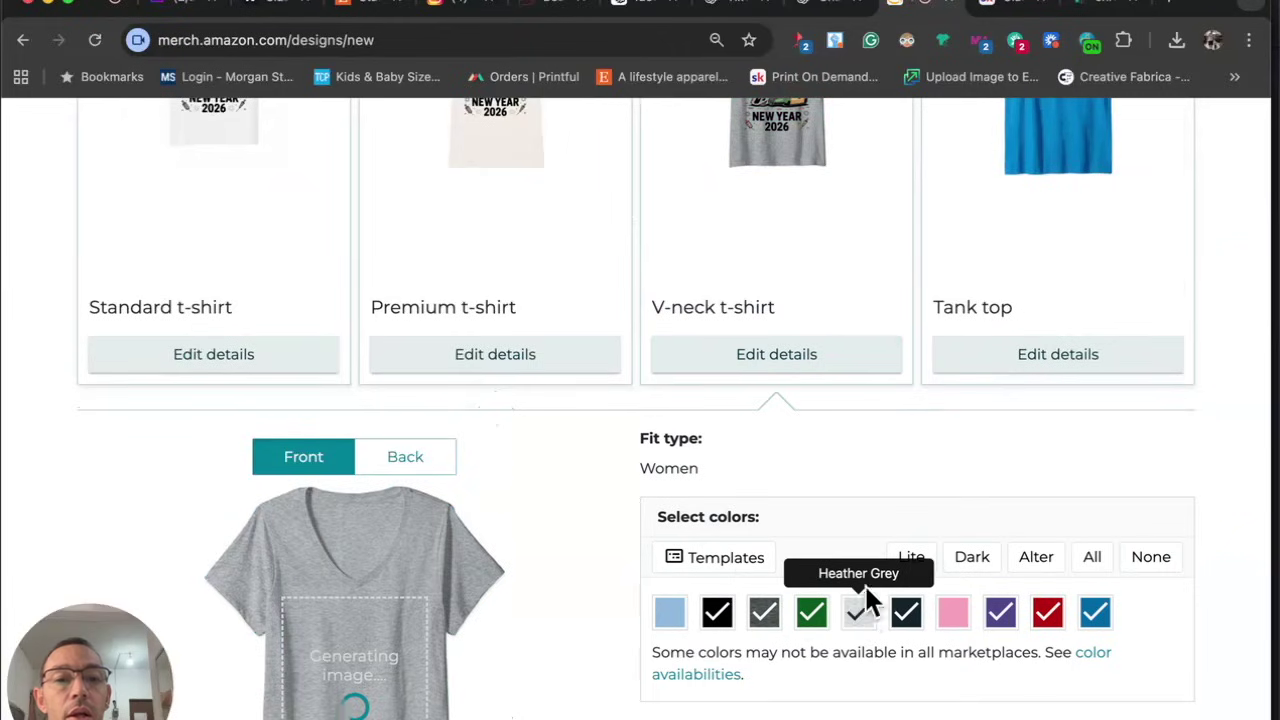
click(1060, 354)
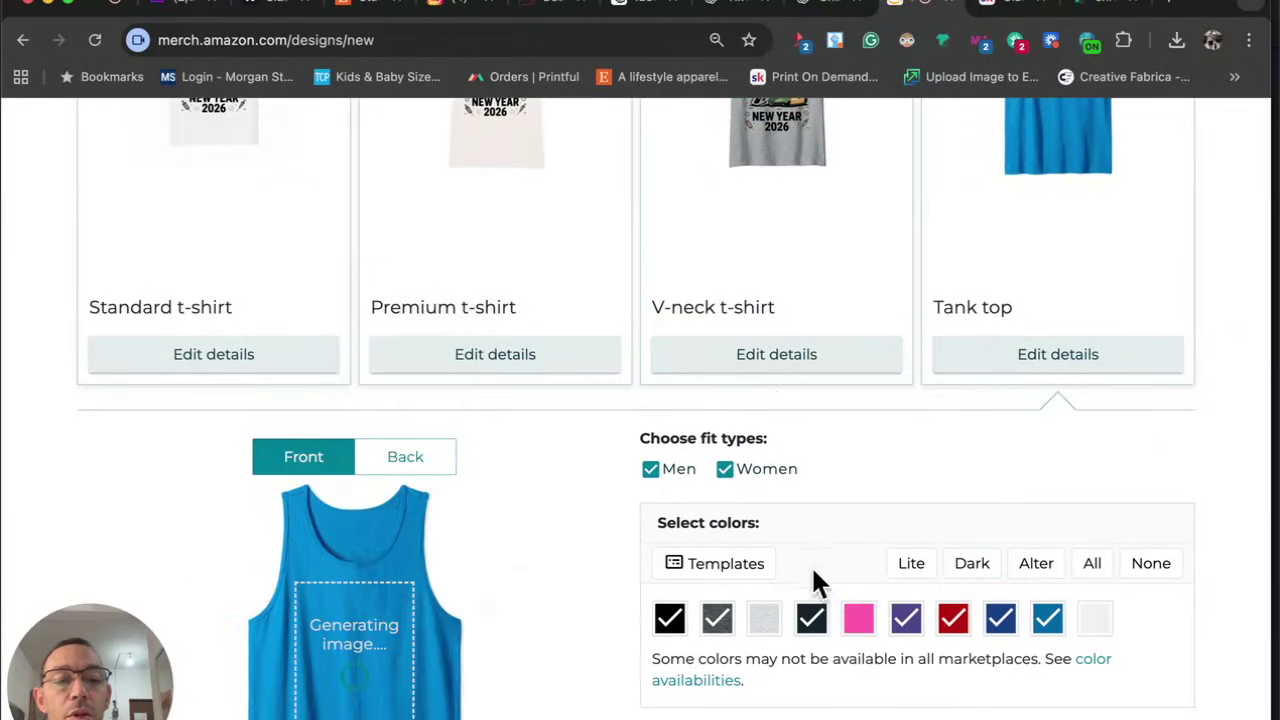
click(763, 612)
scroll(549, 541, up, 3)
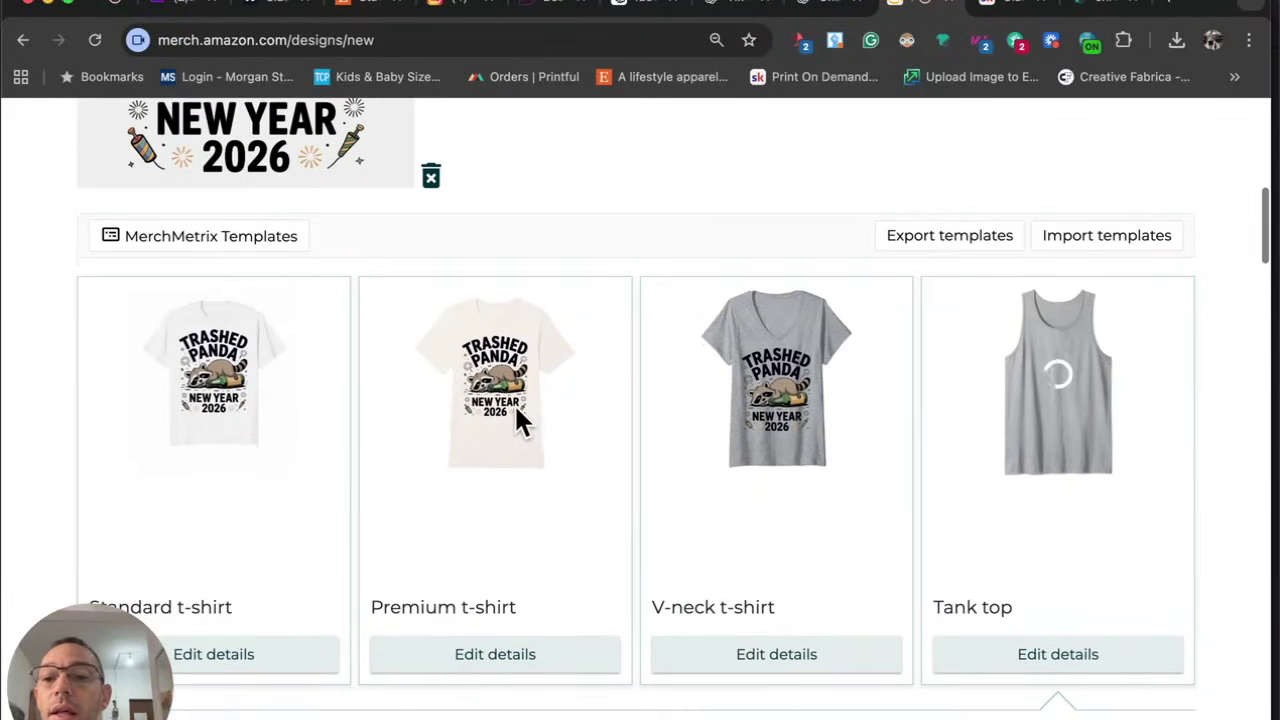
Examine the design up close on the t-shirt previews and go to the suggested list price section.
scroll(164, 332, up, 5)
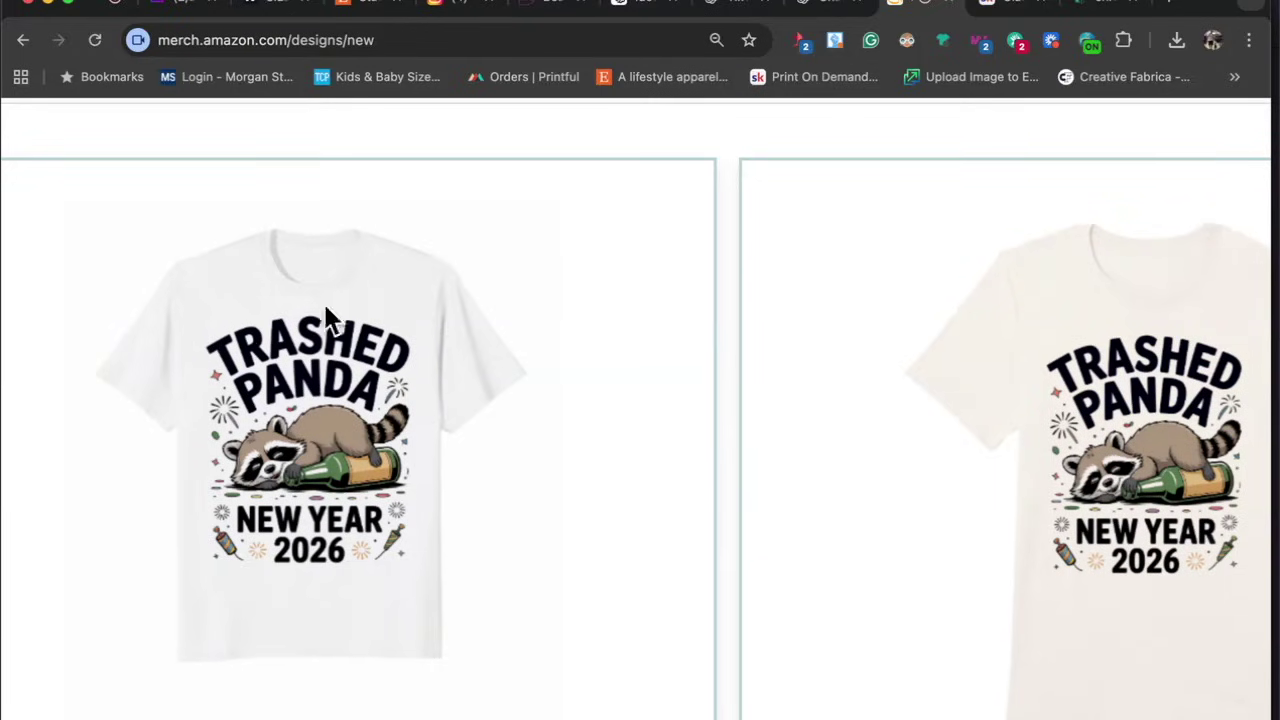
scroll(345, 393, down, 5)
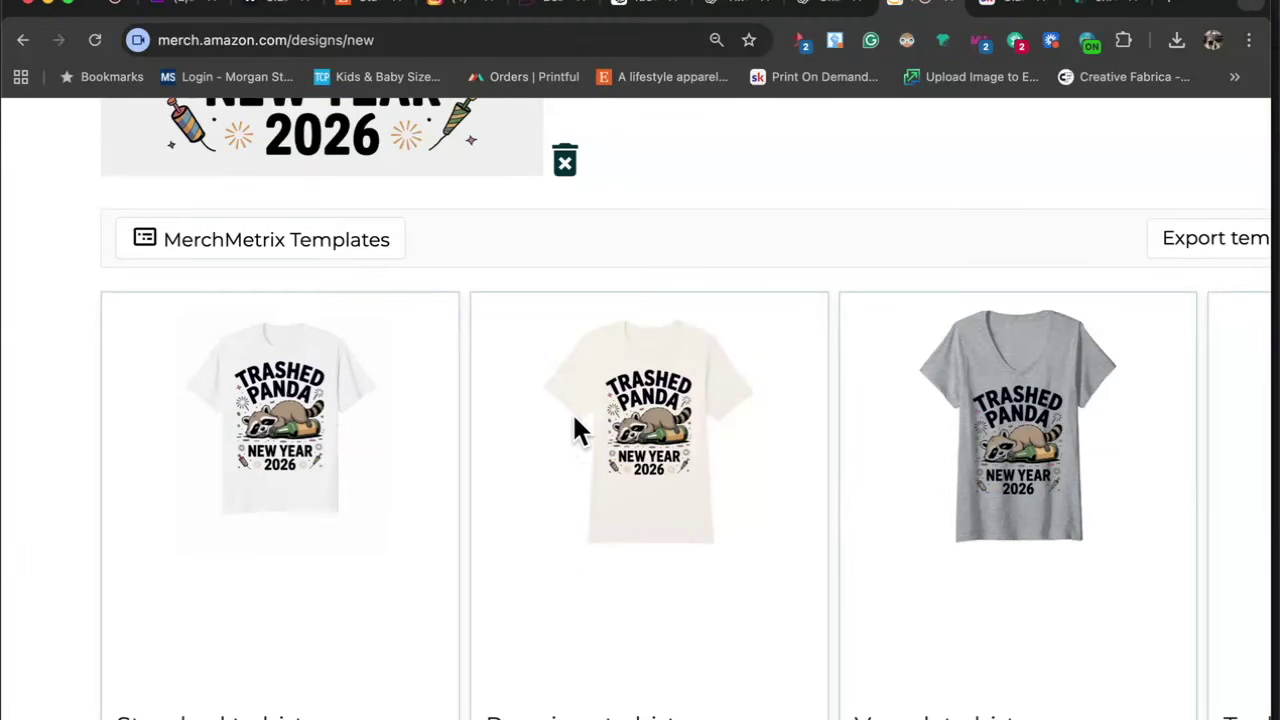
scroll(578, 430, down, 15)
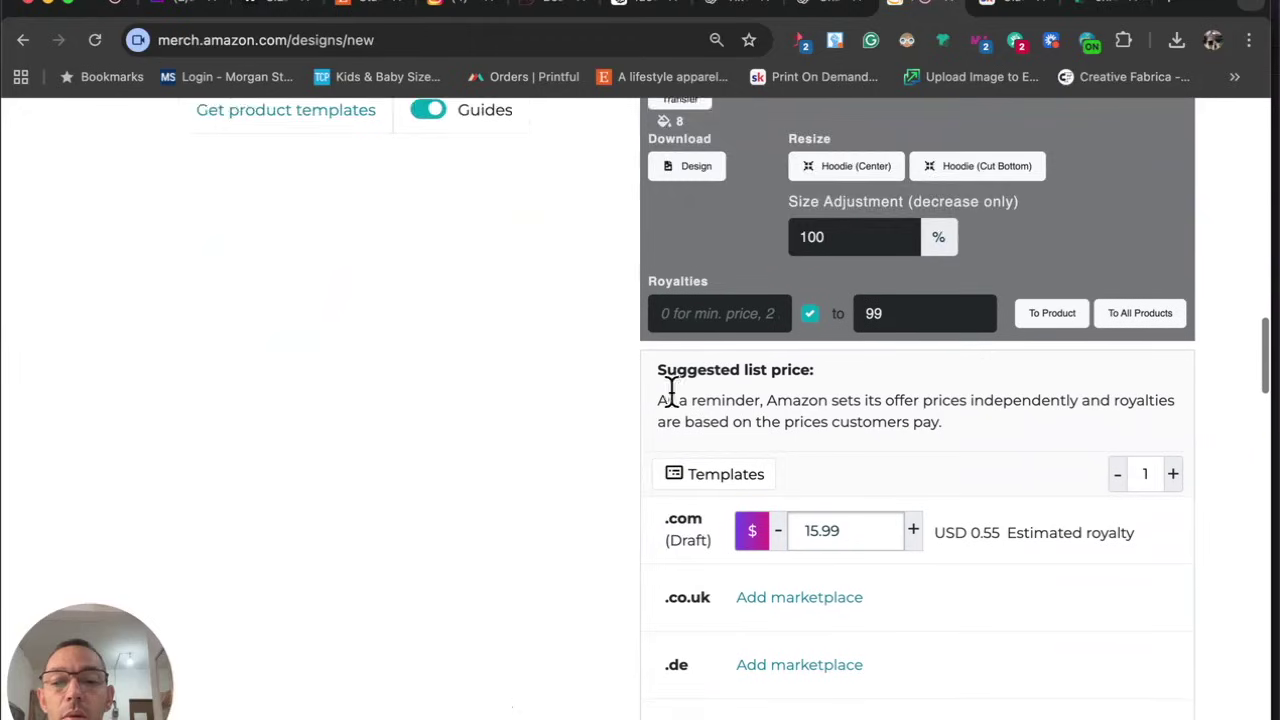
Switch to the Skool classroom, find the SEO Keyword Vault course and open its linked SEO Keyword Vault GPT in ChatGPT.
scroll(670, 390, down, 12)
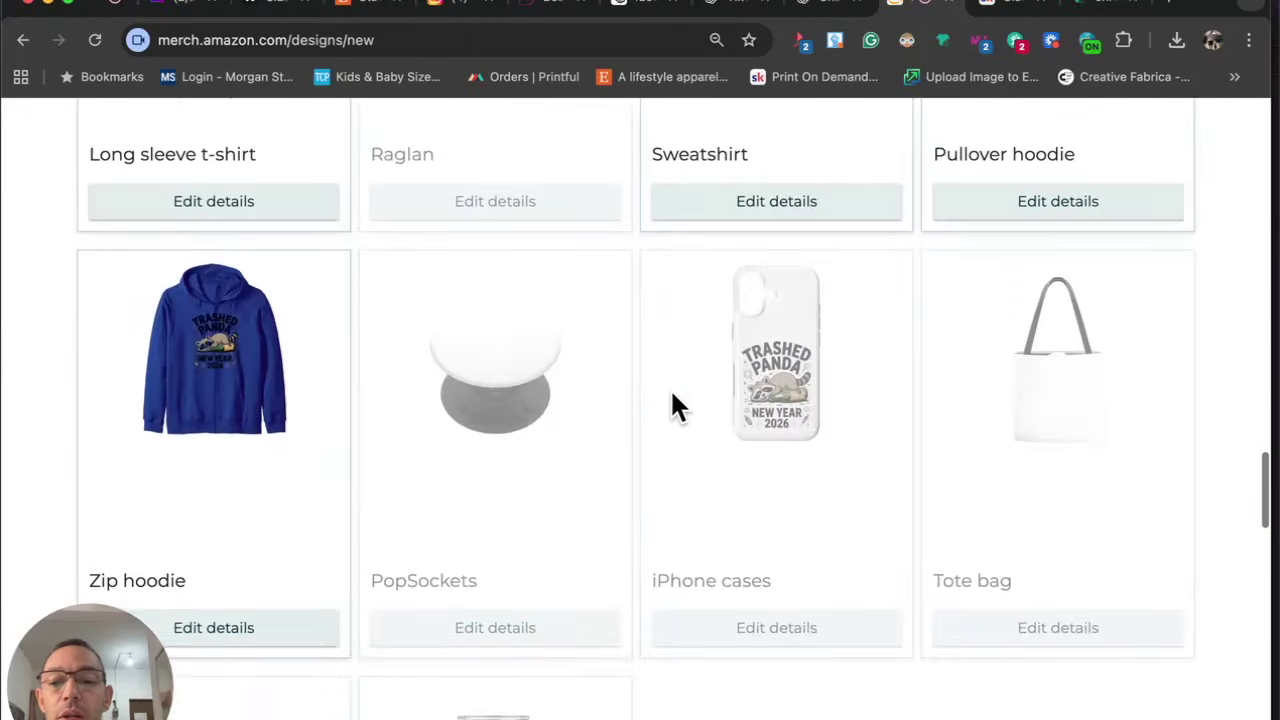
scroll(670, 388, down, 15)
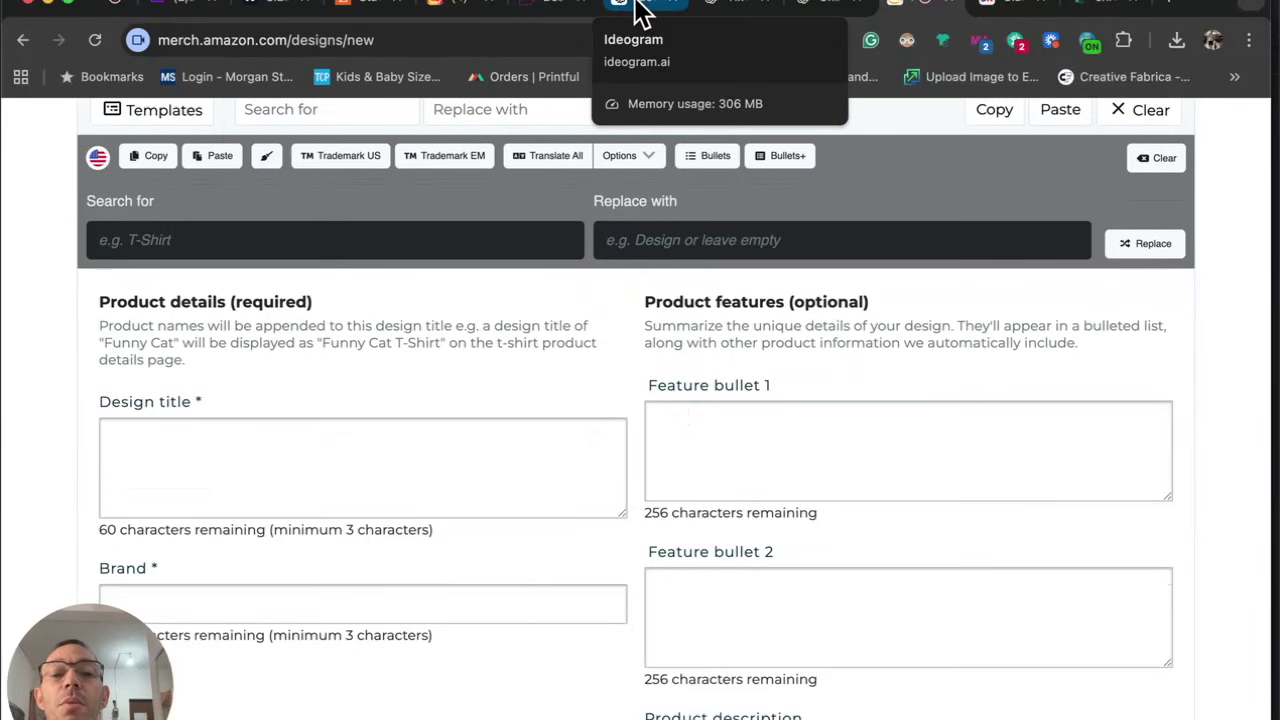
click(997, 8)
scroll(524, 337, down, 5)
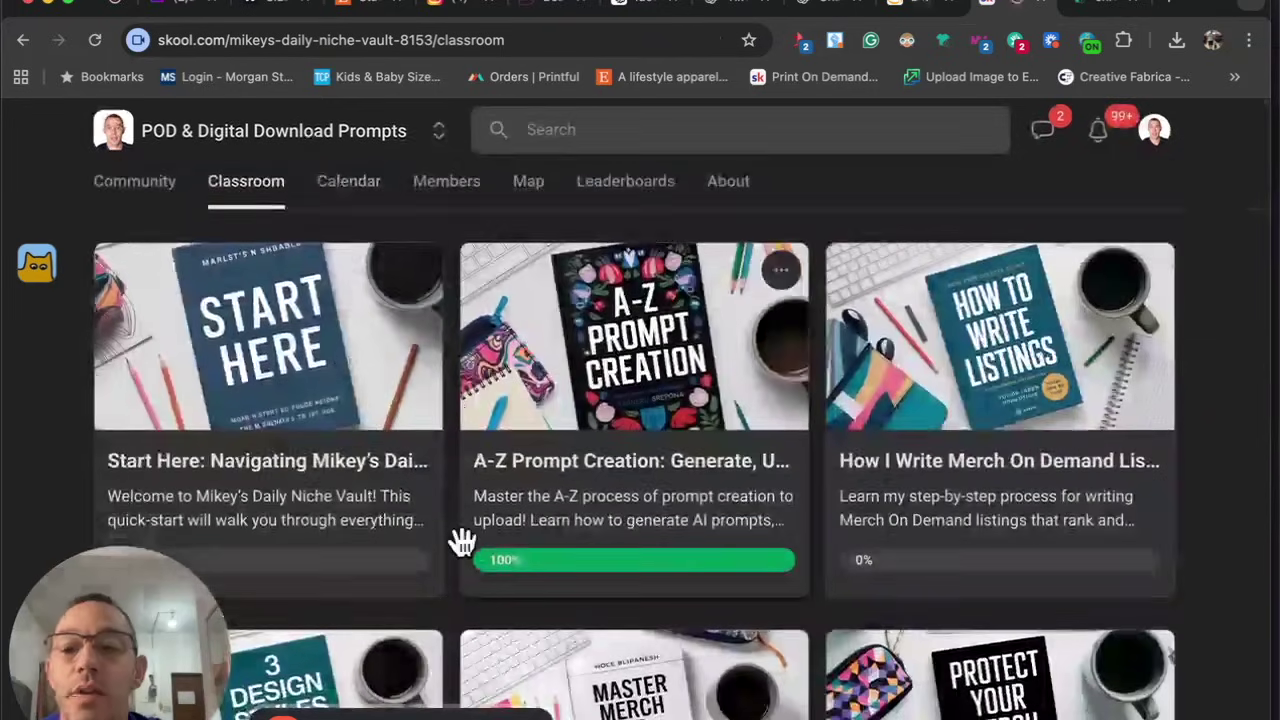
scroll(463, 534, down, 15)
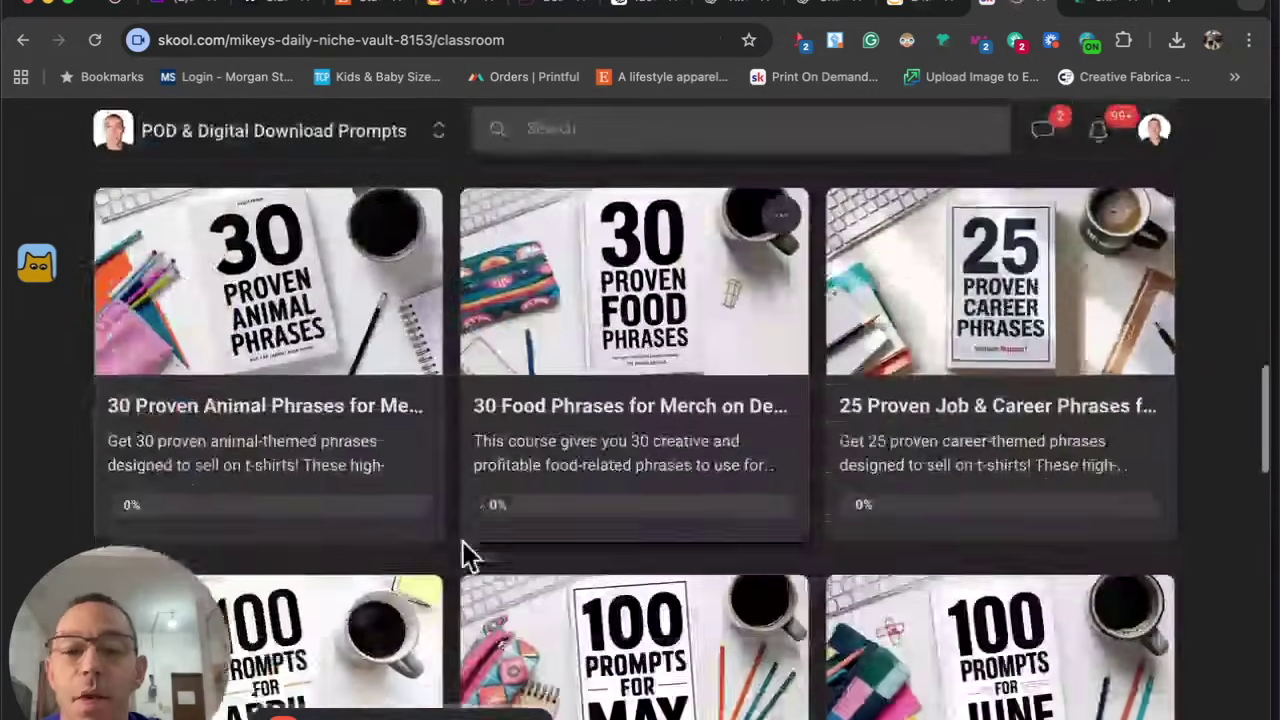
scroll(462, 541, down, 6)
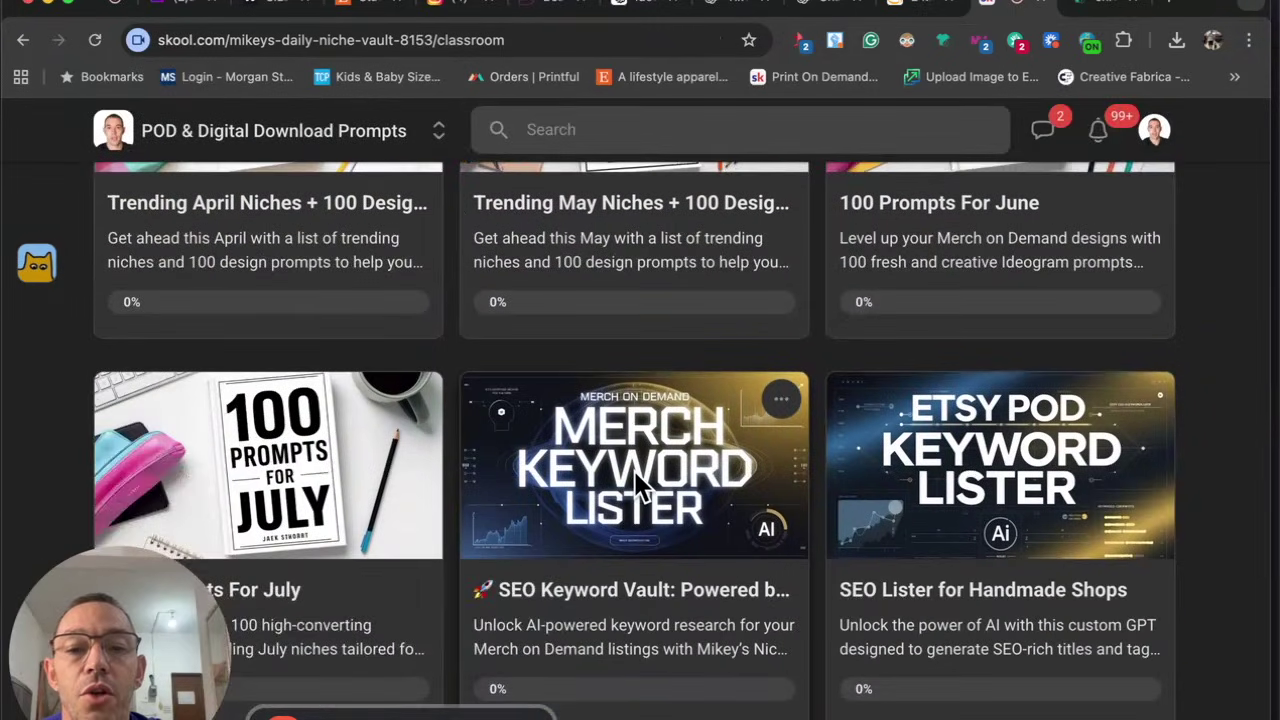
click(641, 474)
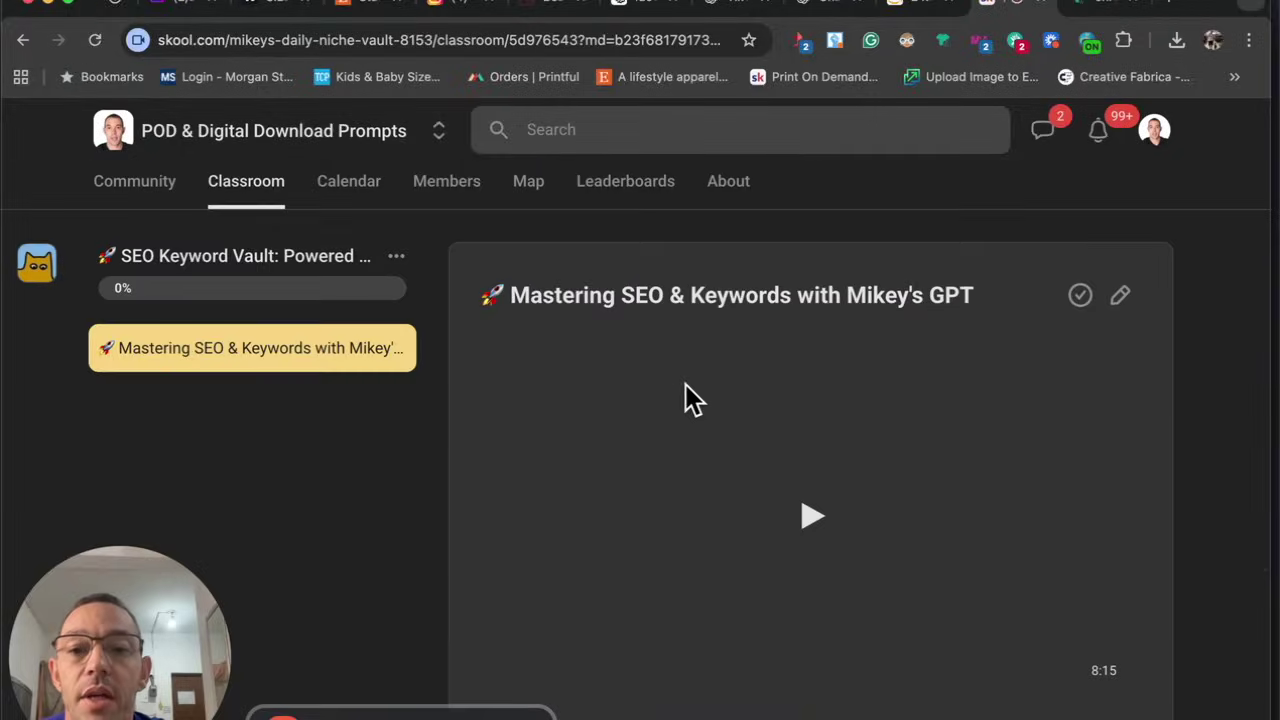
scroll(591, 475, down, 5)
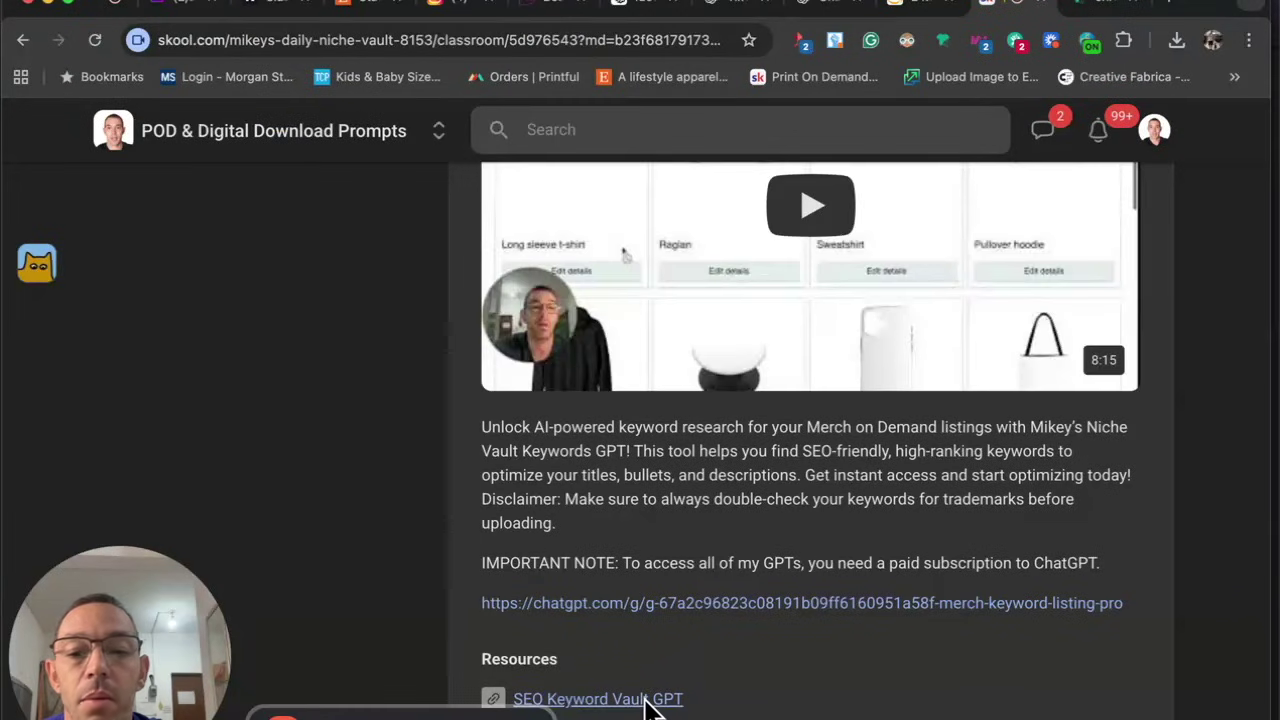
click(645, 700)
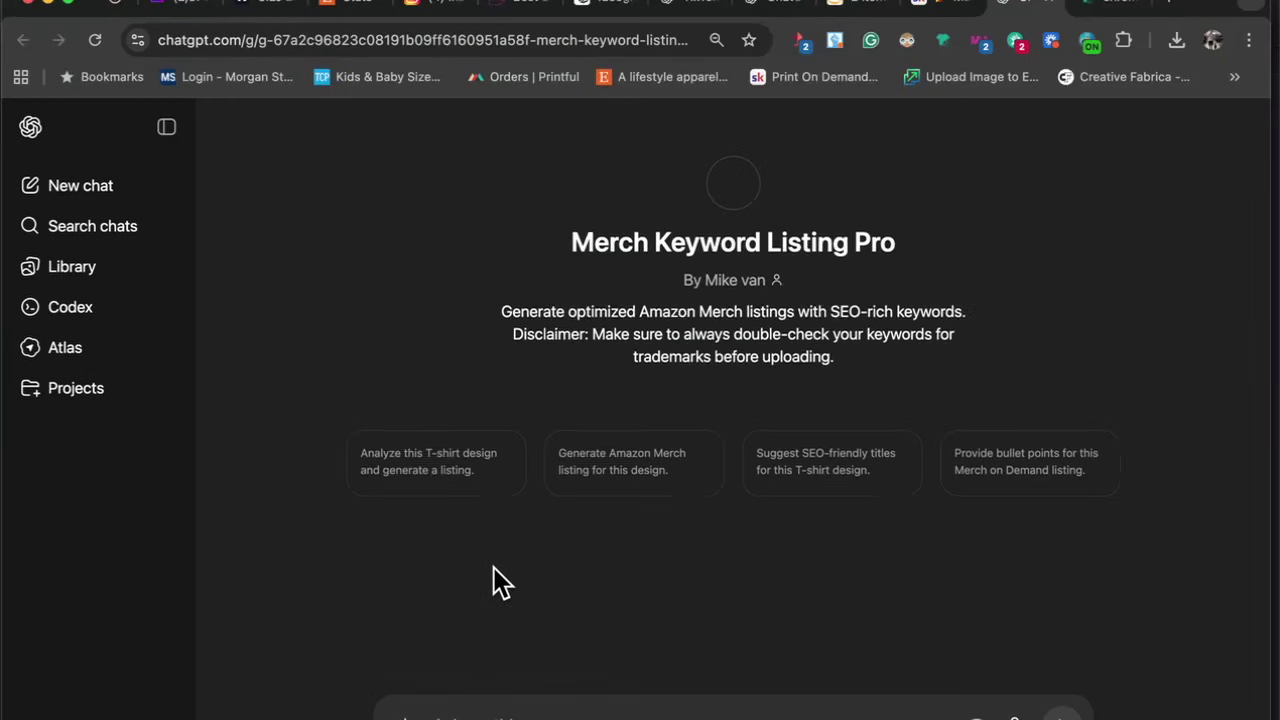
Attach Trashed Panda 2026.png from Documents and send it to the GPT with the prompt "tshirt".
click(405, 716)
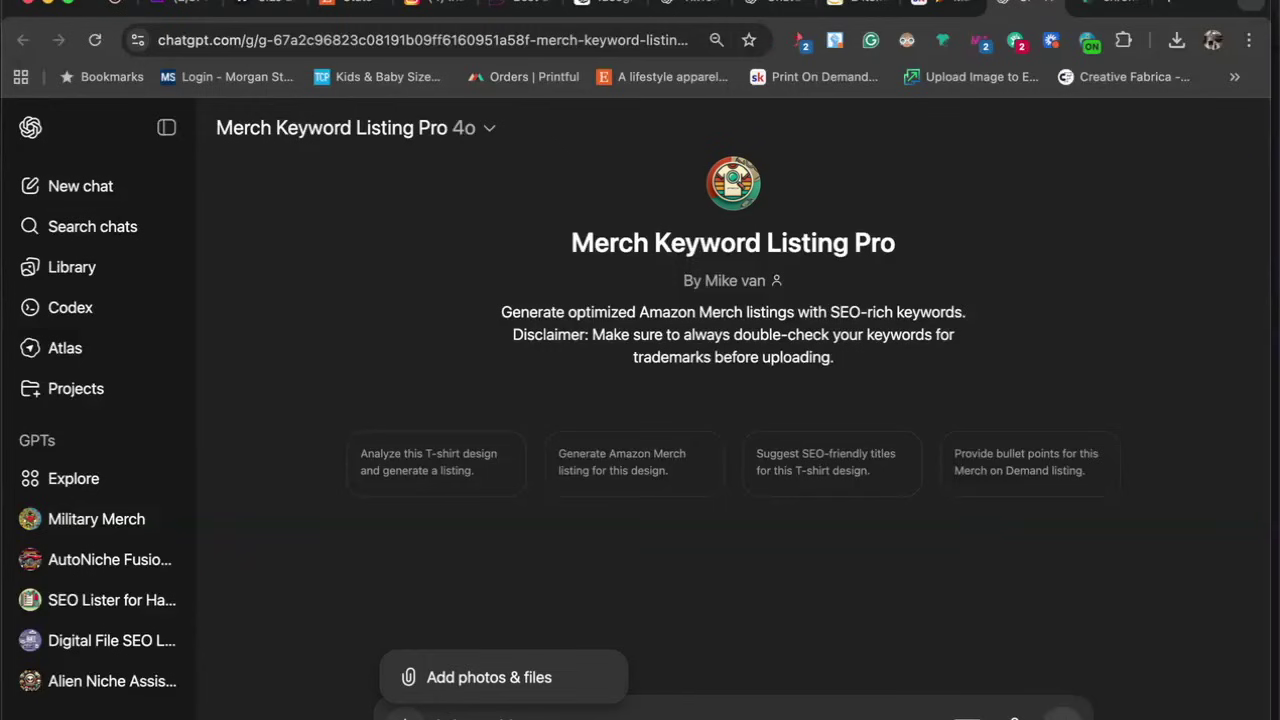
click(472, 684)
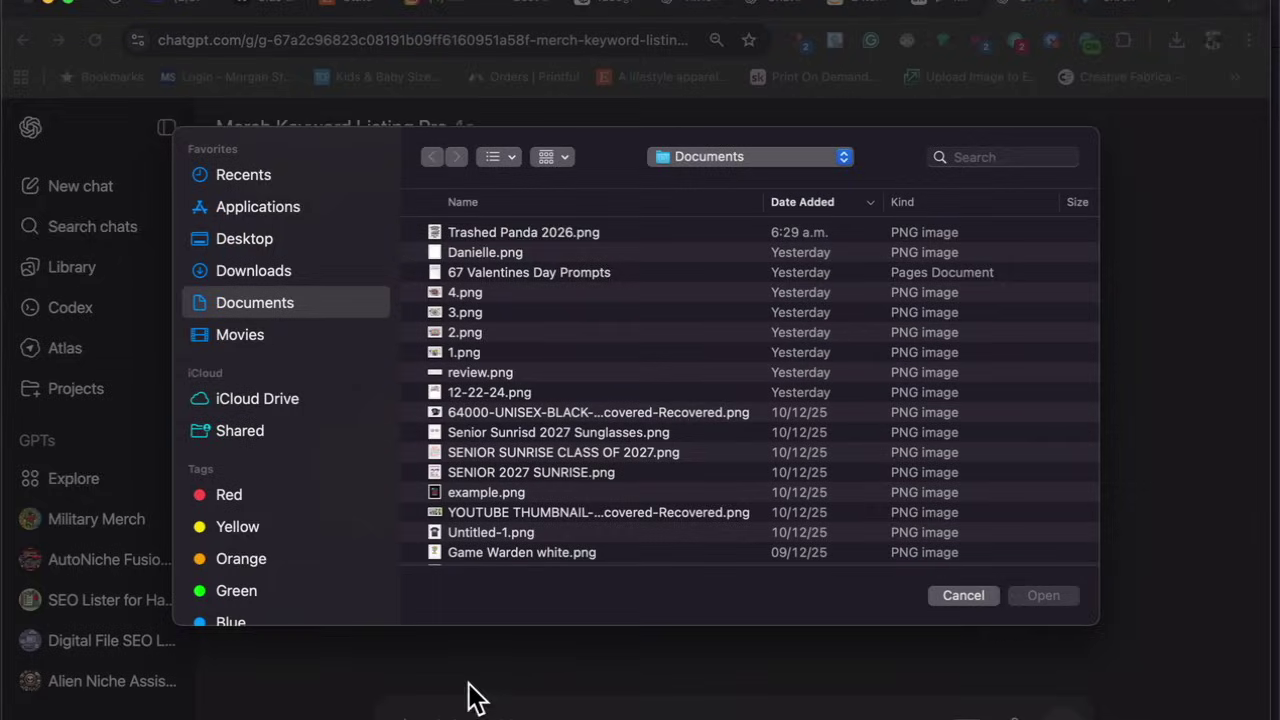
double_click(529, 232)
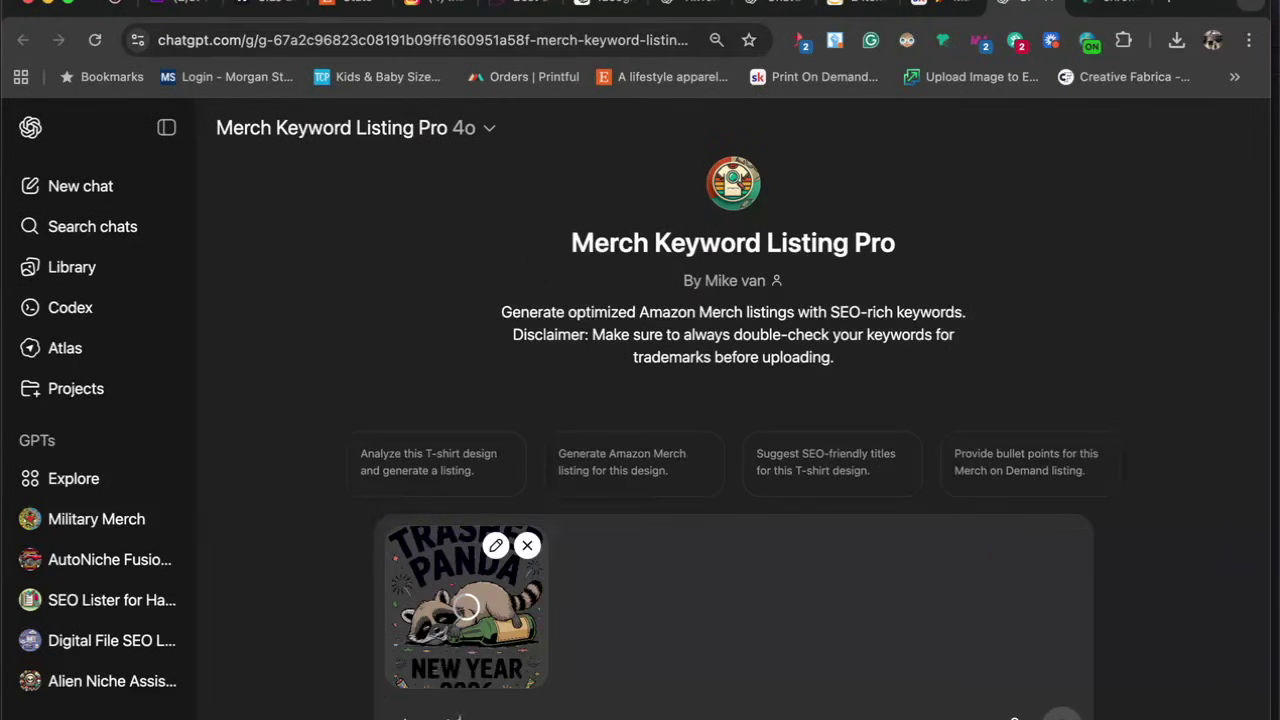
key(Return)
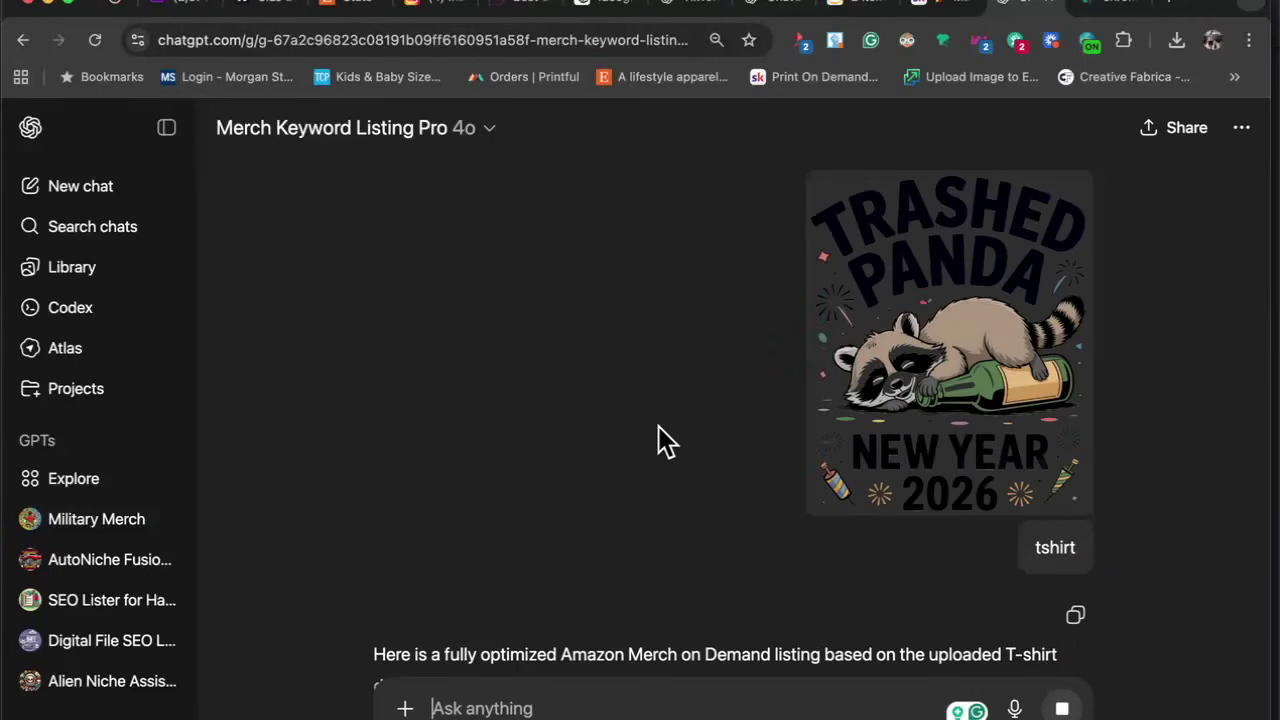
Copy "Trashed Panda New Year 2026 Funny Raccoon Design" from the title options into the Amazon Merch design title.
scroll(658, 442, down, 2)
scroll(658, 426, down, 4)
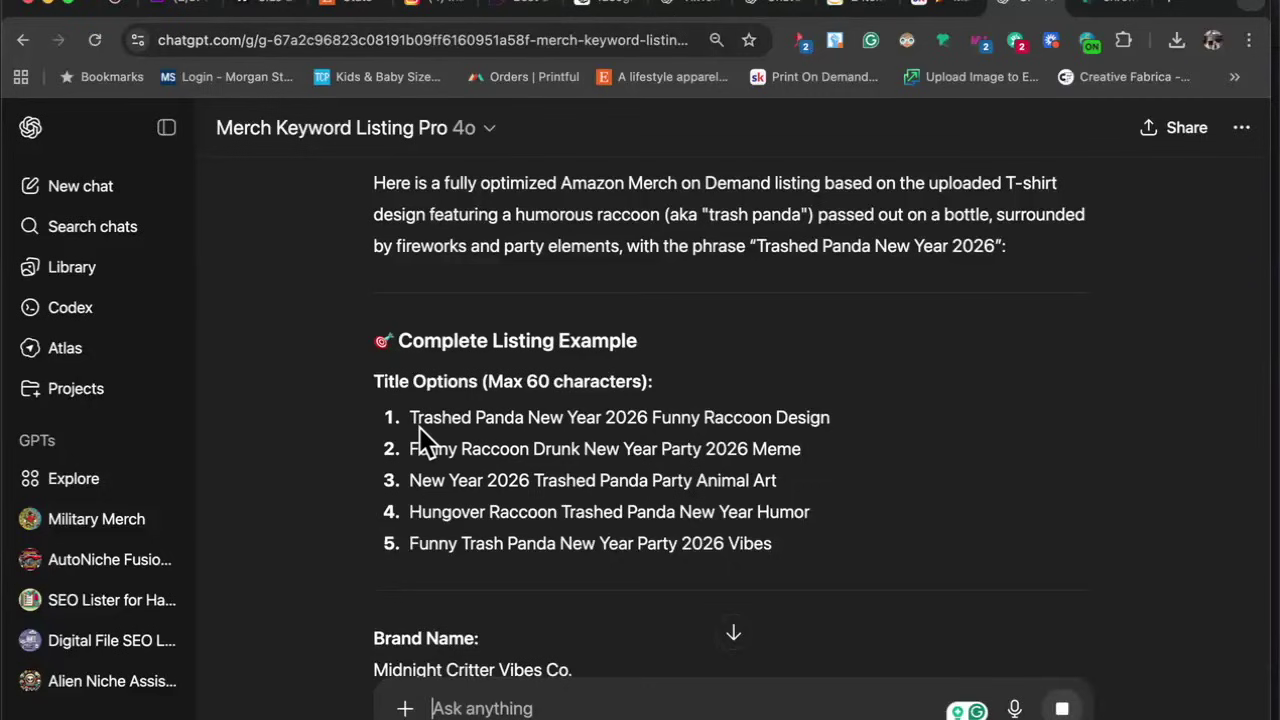
drag(409, 417, 838, 422)
key(super+c)
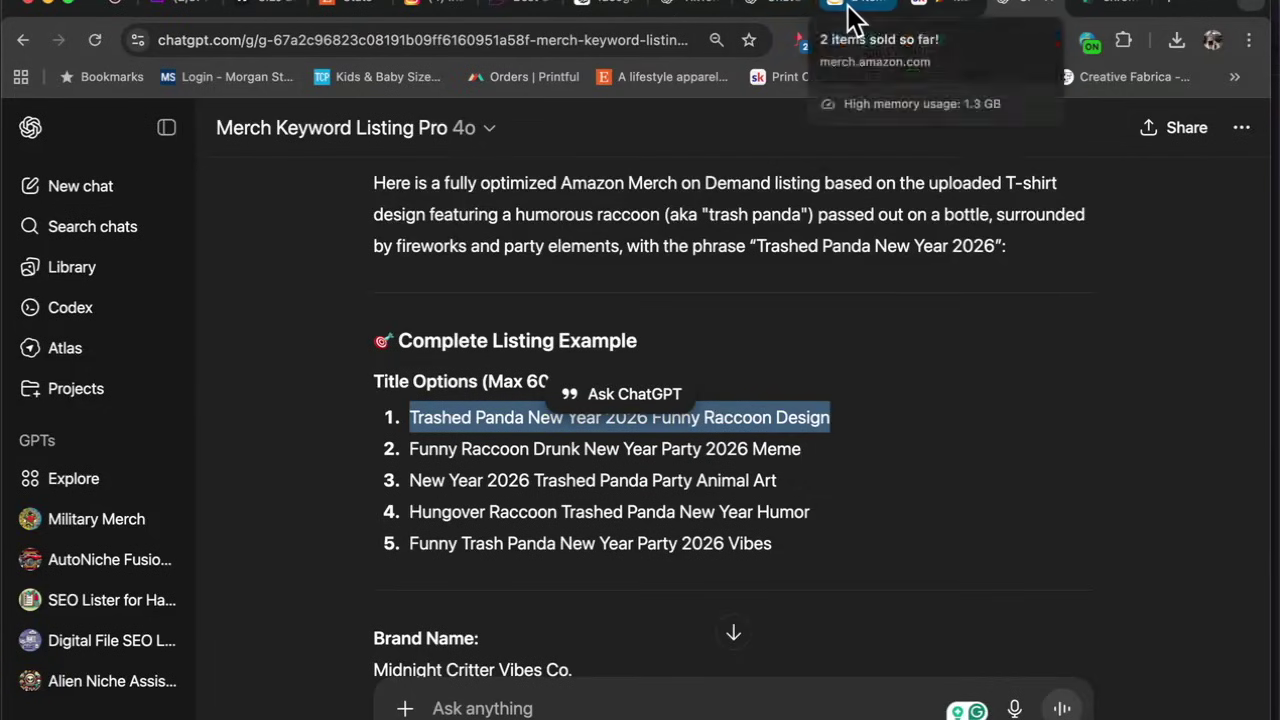
click(903, 16)
click(351, 463)
key(super+v)
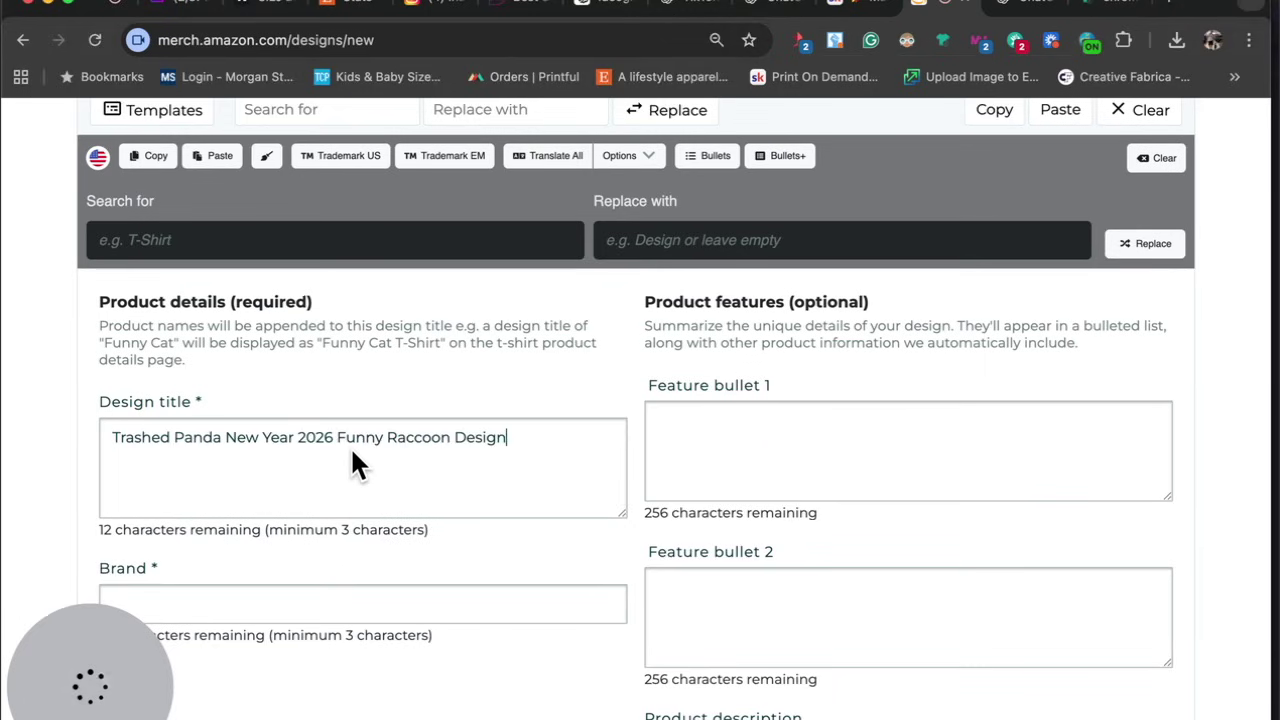
Copy "Midnight Critter Vibes" without "Co." from the ChatGPT listing into the Amazon Merch brand field.
click(1020, 12)
scroll(591, 354, down, 3)
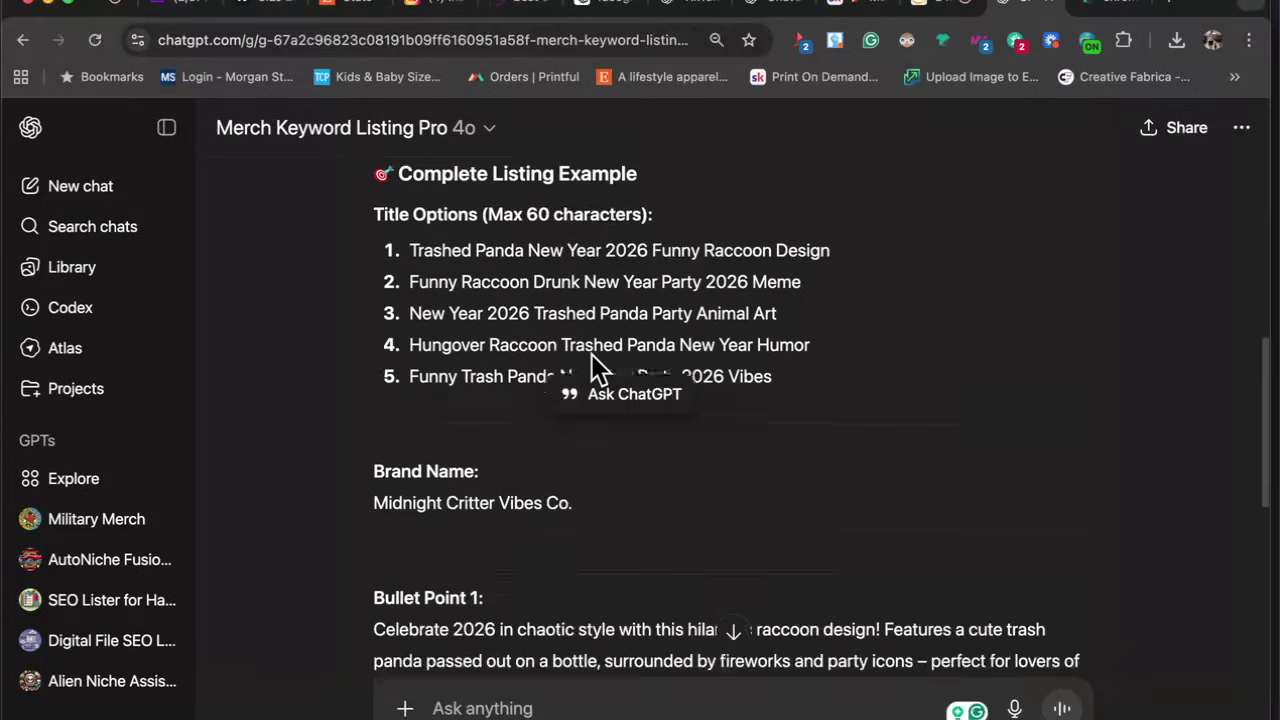
scroll(492, 512, up, 1)
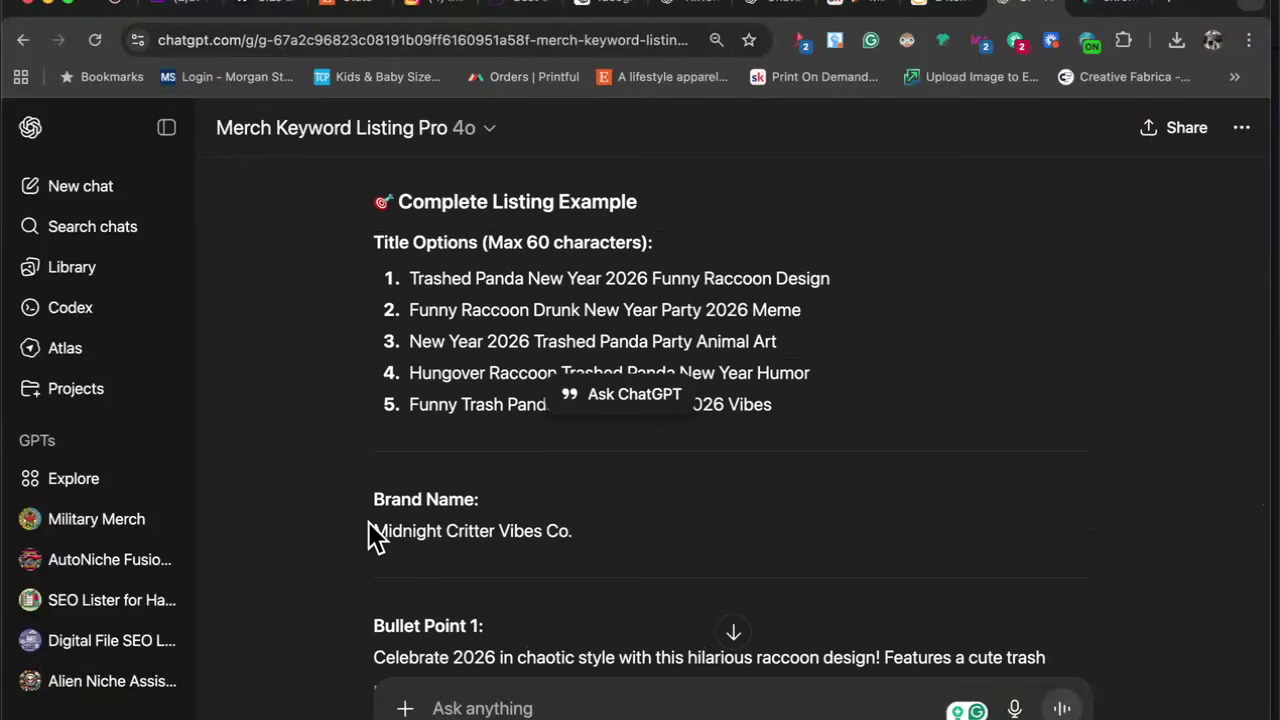
drag(375, 531, 558, 533)
key(super+c)
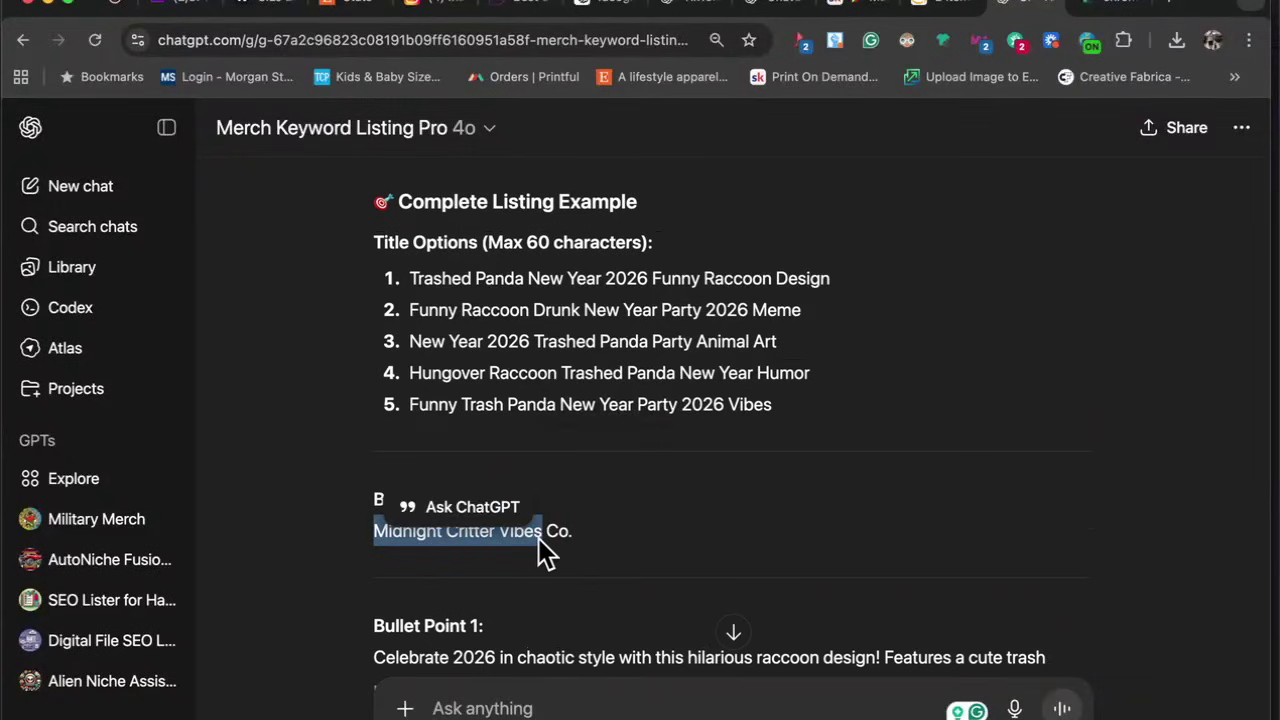
click(942, 6)
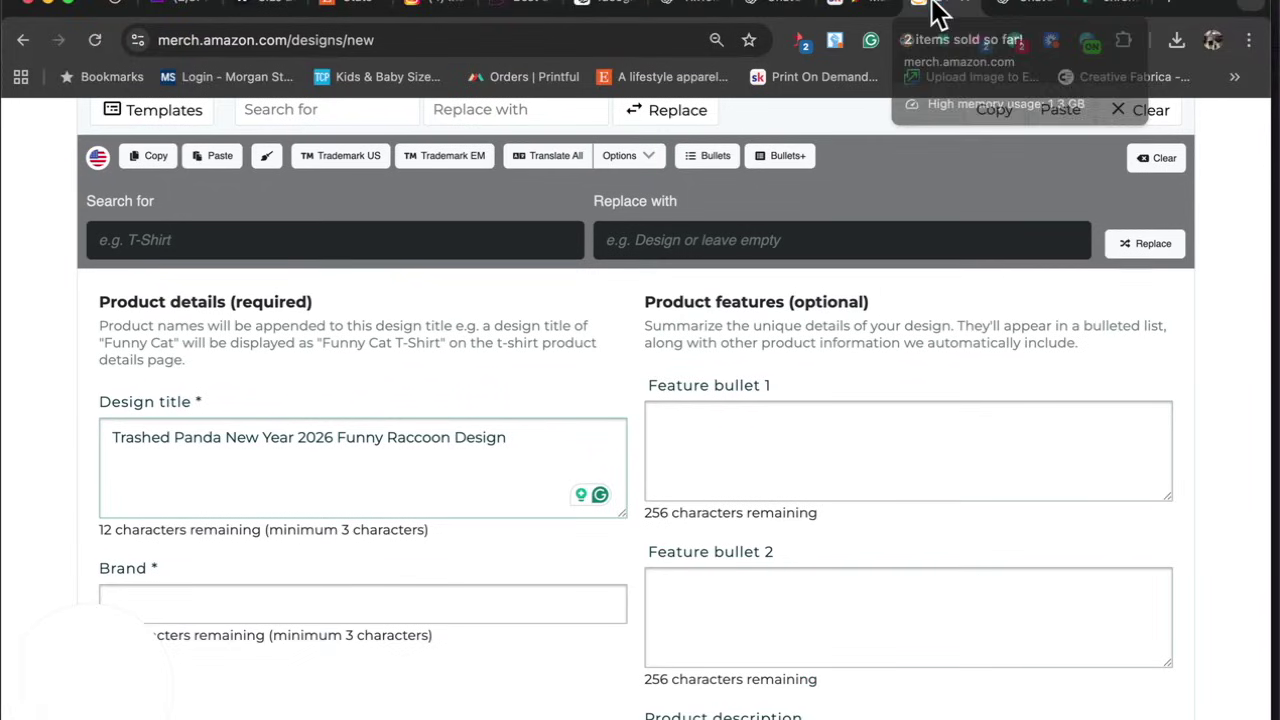
click(444, 614)
key(super+v)
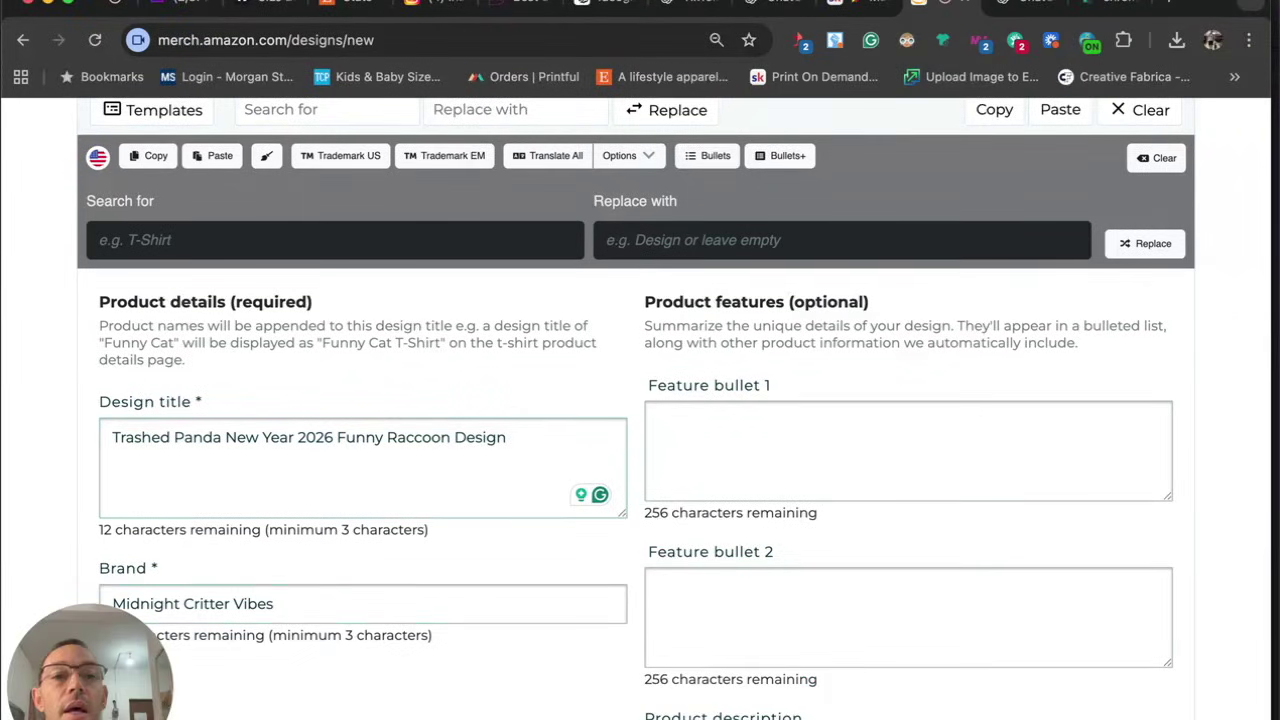
Copy the full Bullet Point 1 text from the ChatGPT listing into Feature bullet 1 on Amazon Merch.
click(1020, 10)
scroll(713, 338, down, 5)
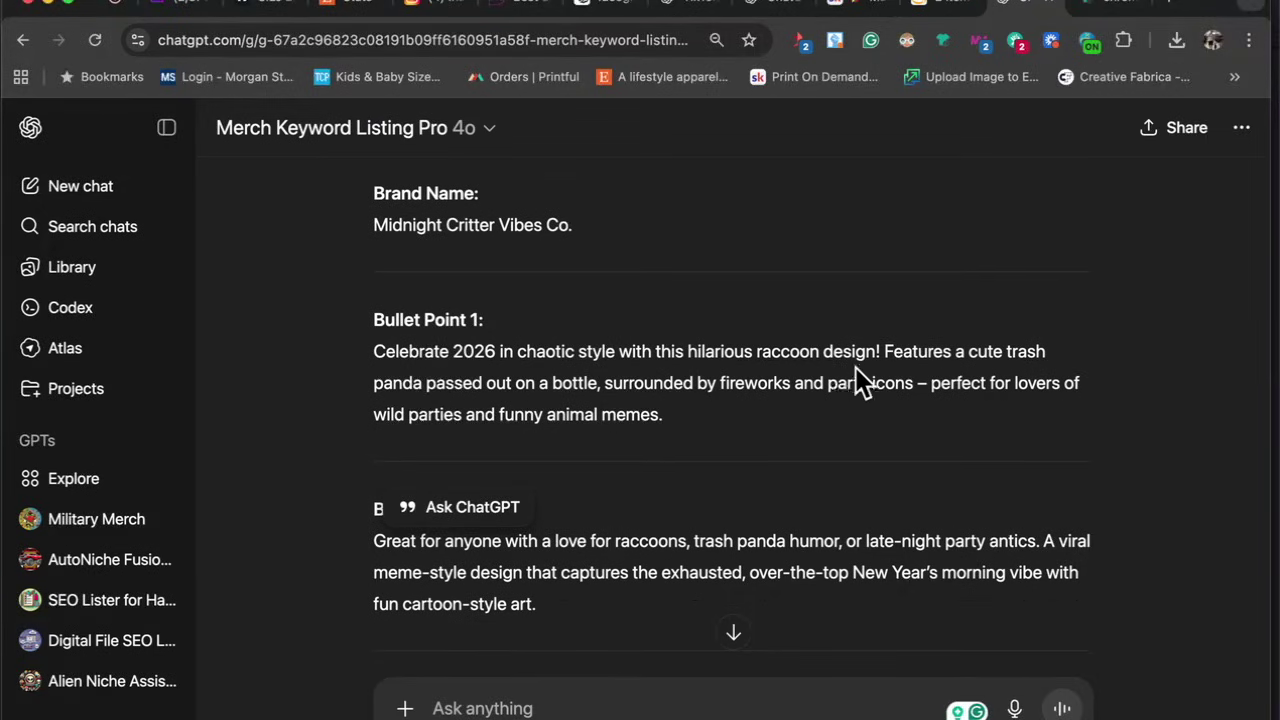
drag(706, 416, 371, 362)
key(super+c)
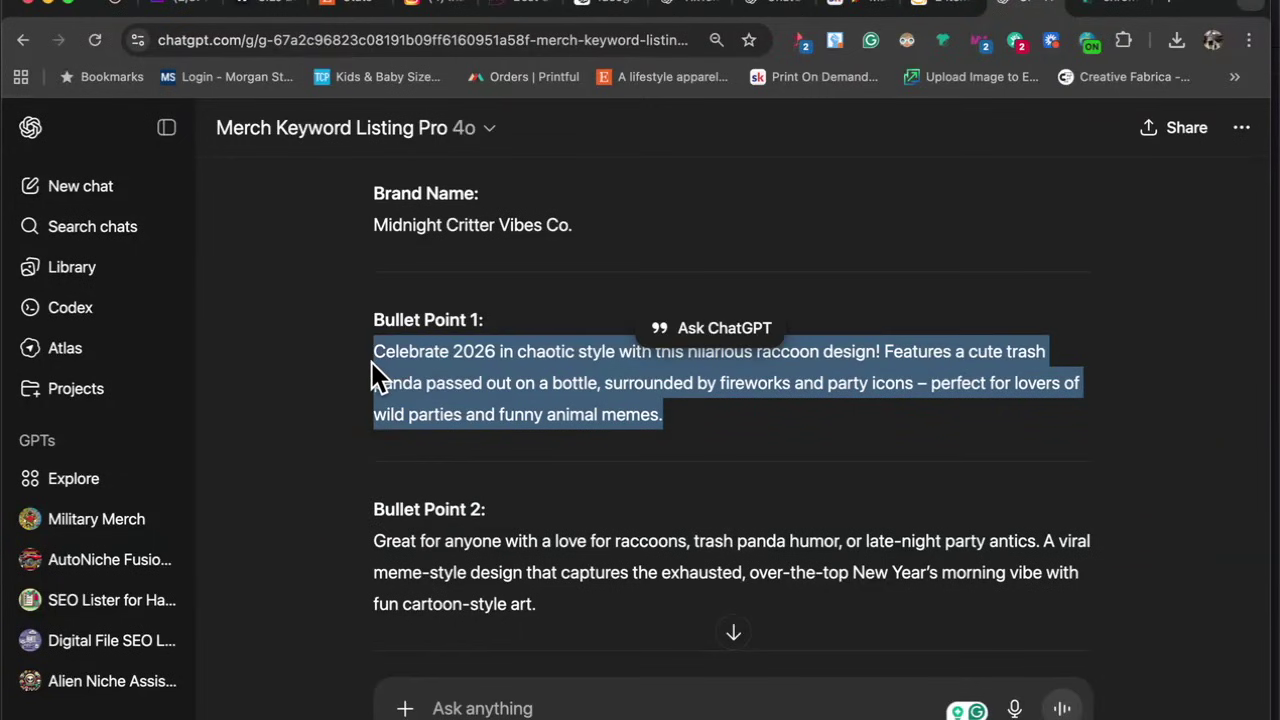
click(943, 10)
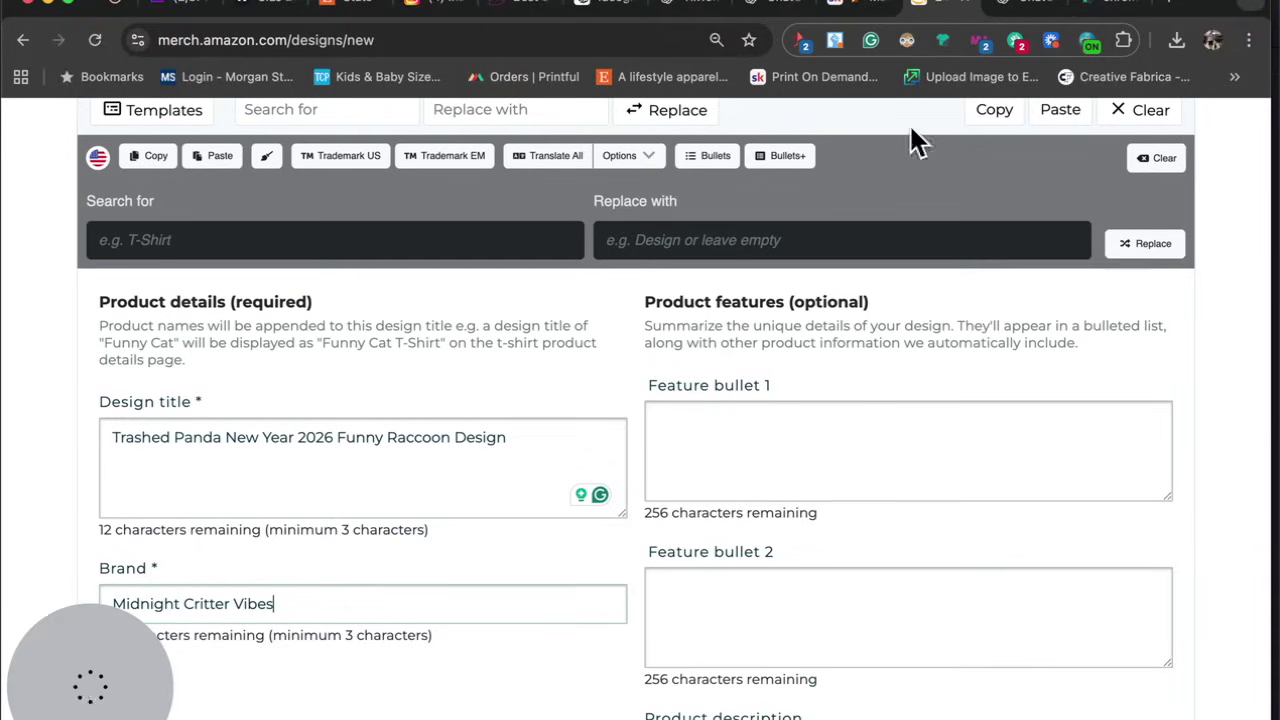
click(816, 453)
key(super+v)
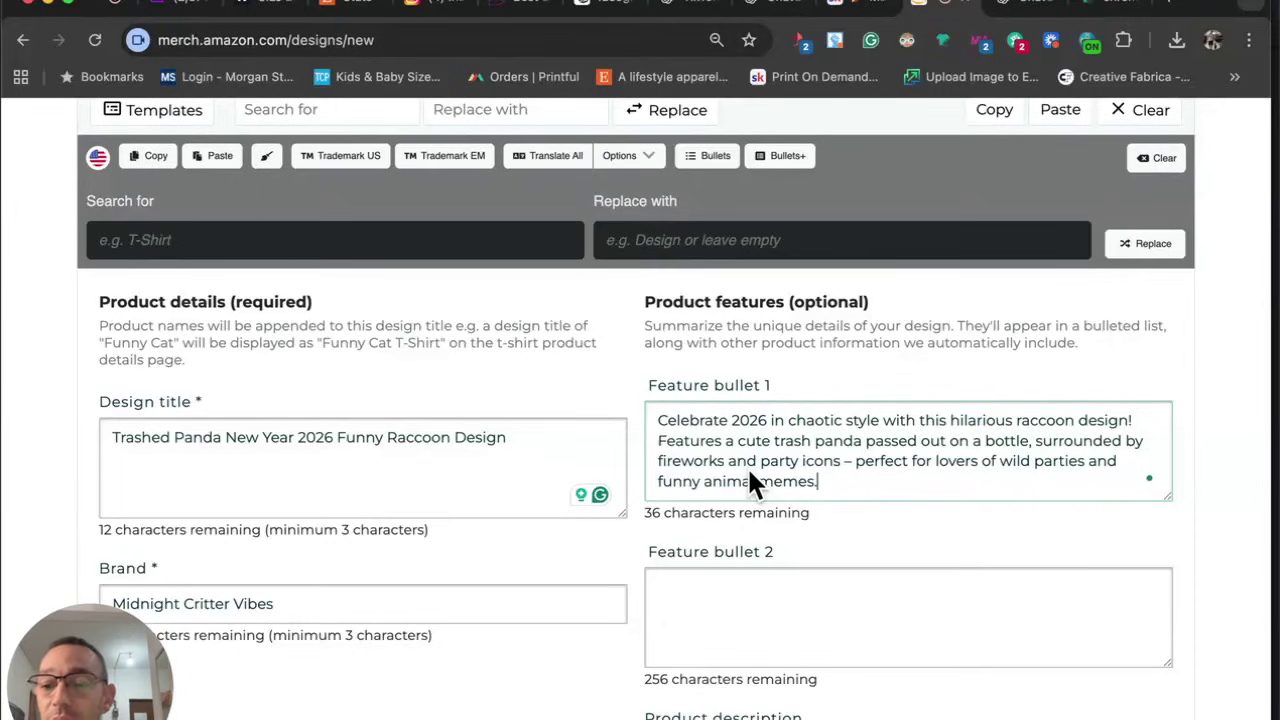
Copy the full Bullet Point 2 text from the ChatGPT listing into Feature bullet 2 on Amazon Merch.
click(1030, 8)
scroll(630, 460, down, 2)
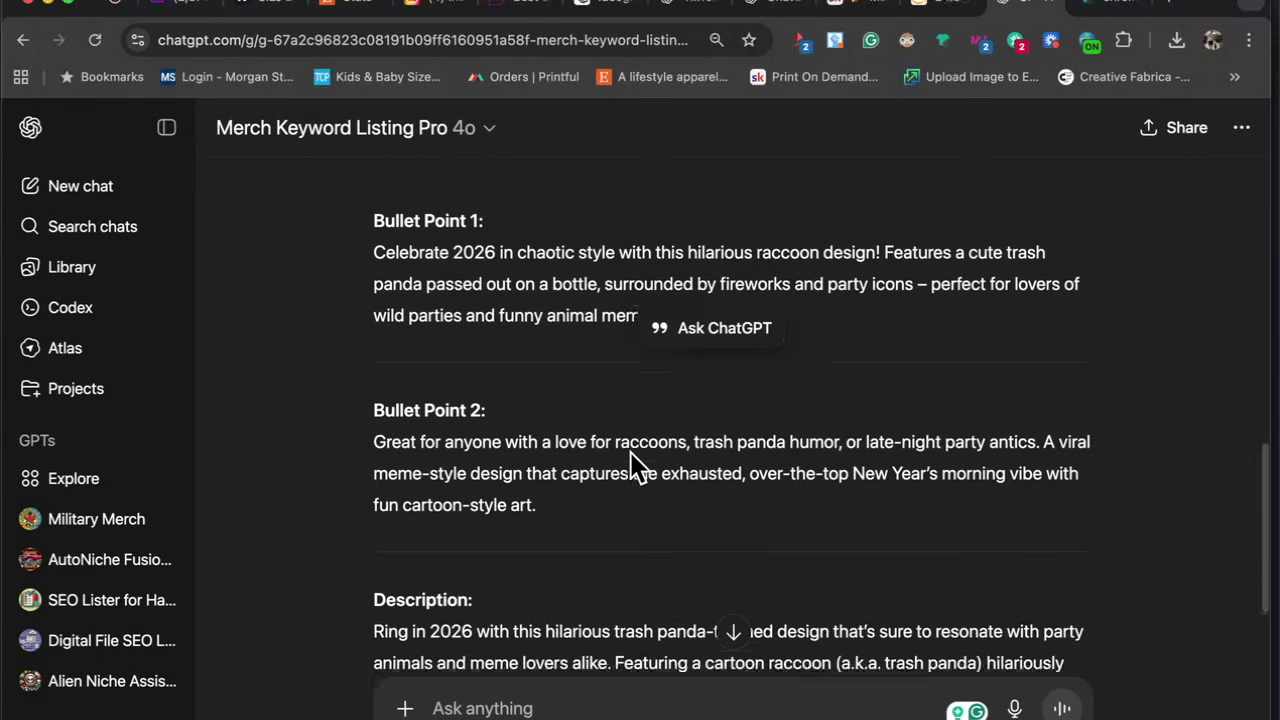
drag(558, 500, 328, 445)
key(super+c)
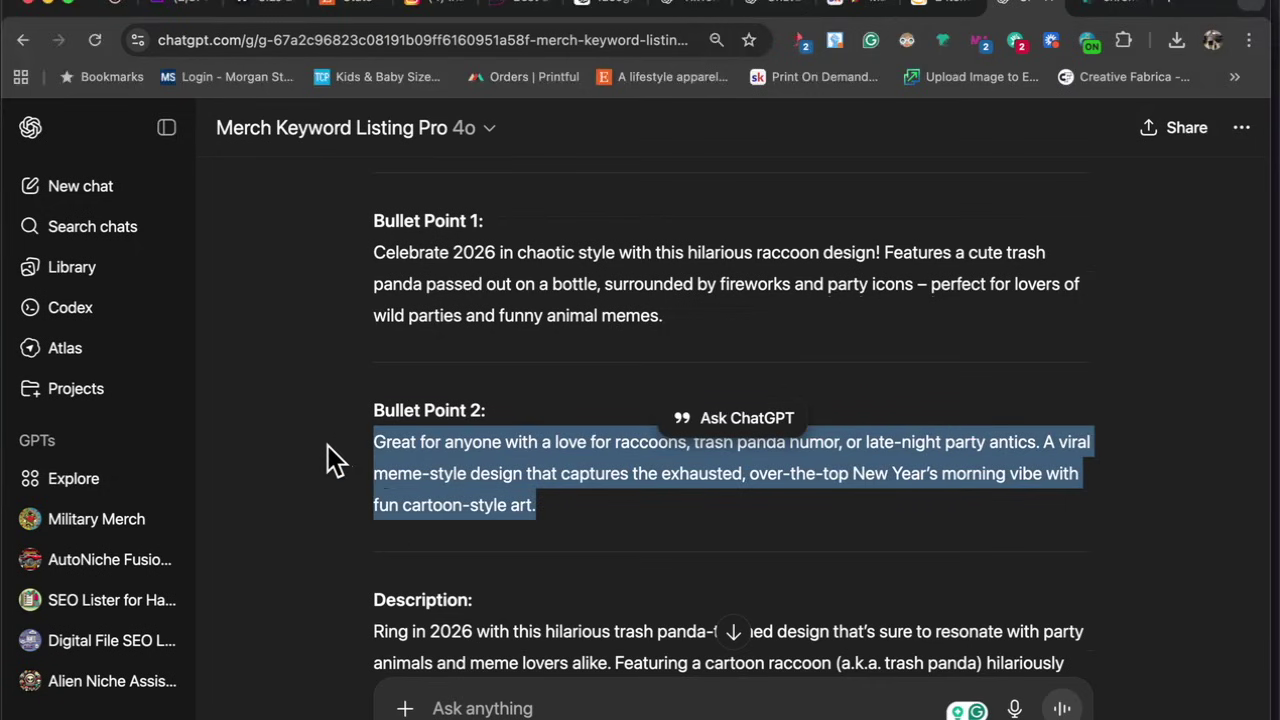
click(940, 12)
scroll(770, 450, down, 1)
click(733, 590)
key(super+v)
scroll(806, 452, down, 3)
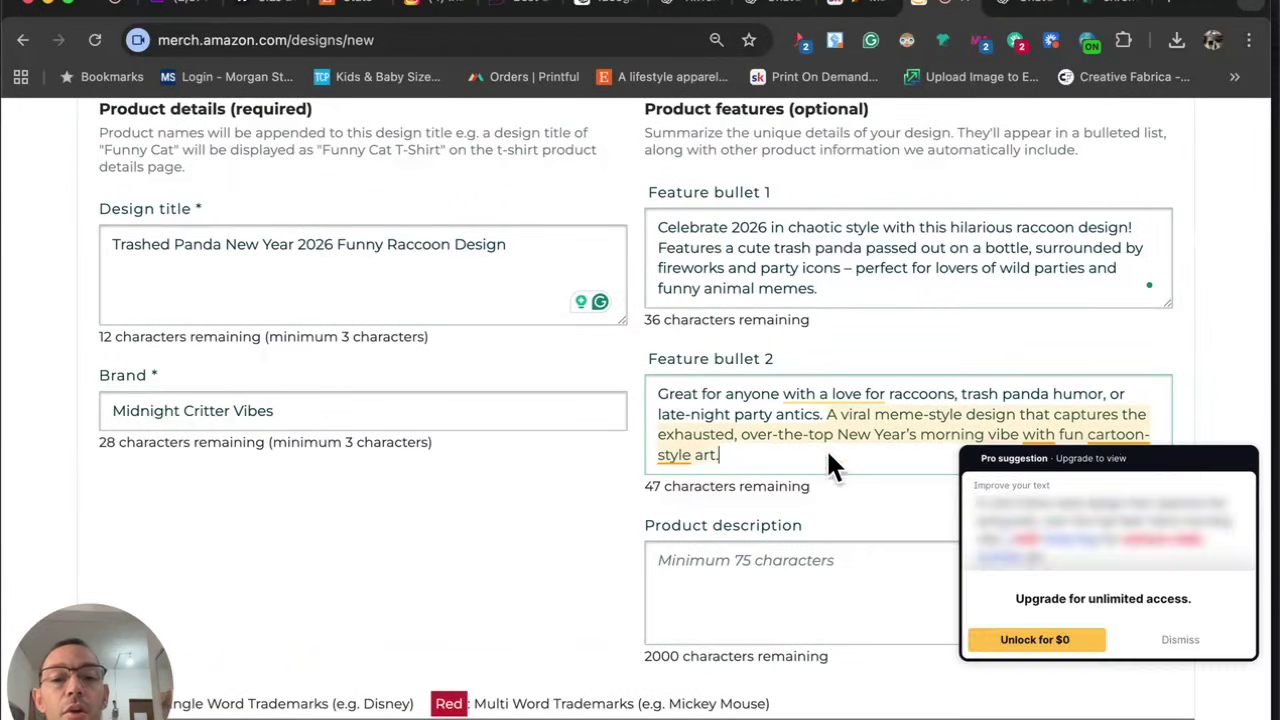
Copy the three-paragraph description from ChatGPT into the Amazon Merch product description and clean out its bad characters.
click(1022, 10)
scroll(630, 345, down, 8)
scroll(630, 345, up, 3)
drag(370, 247, 888, 628)
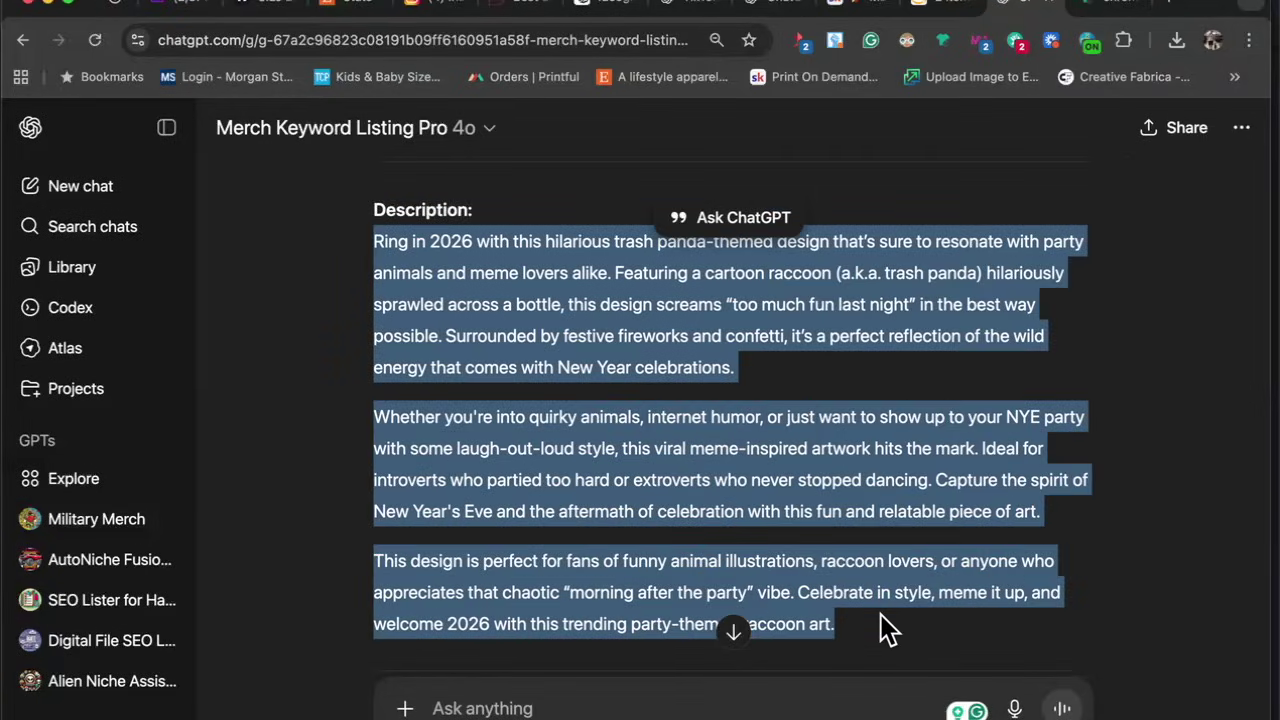
click(946, 11)
scroll(750, 380, down, 2)
click(742, 469)
key(super+v)
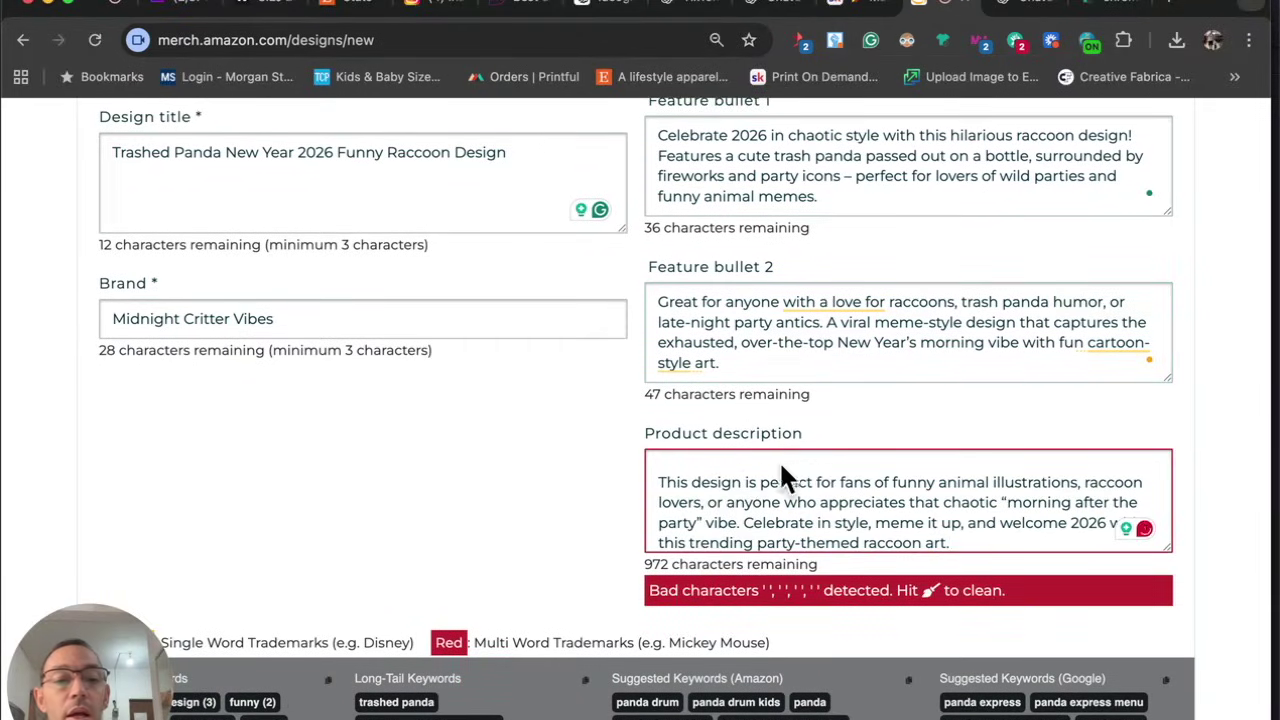
scroll(775, 462, down, 1)
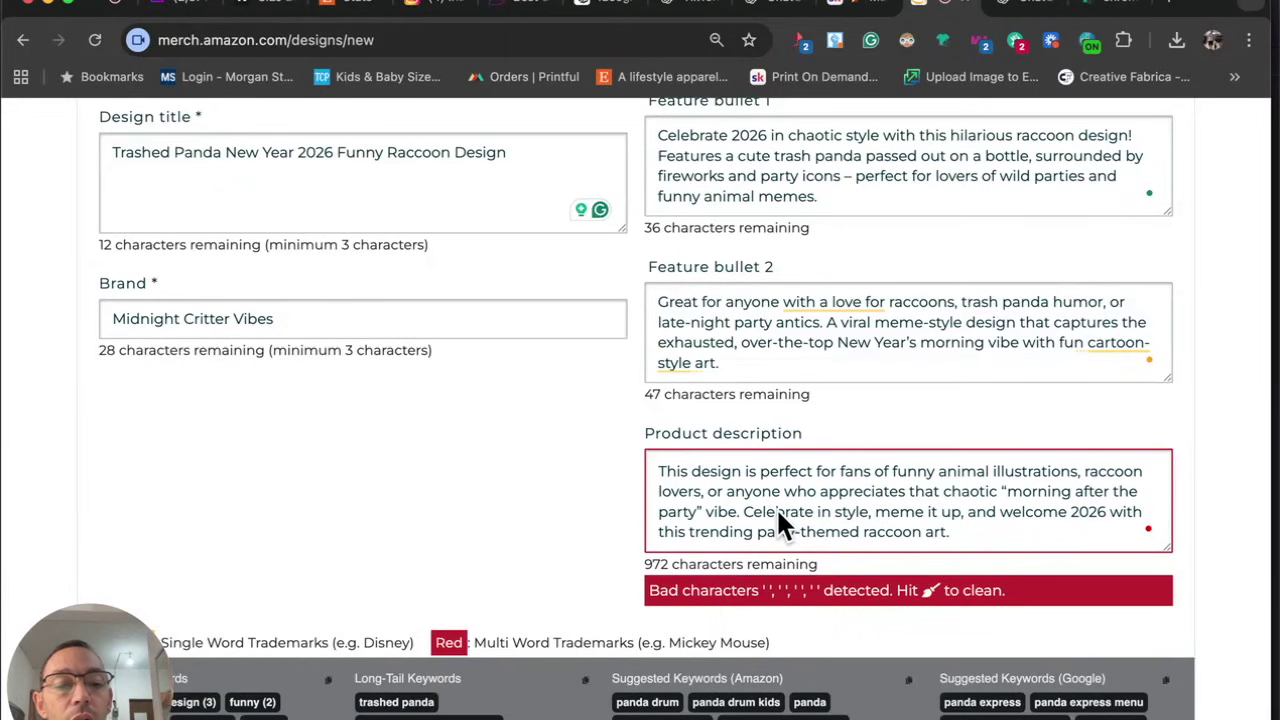
click(926, 594)
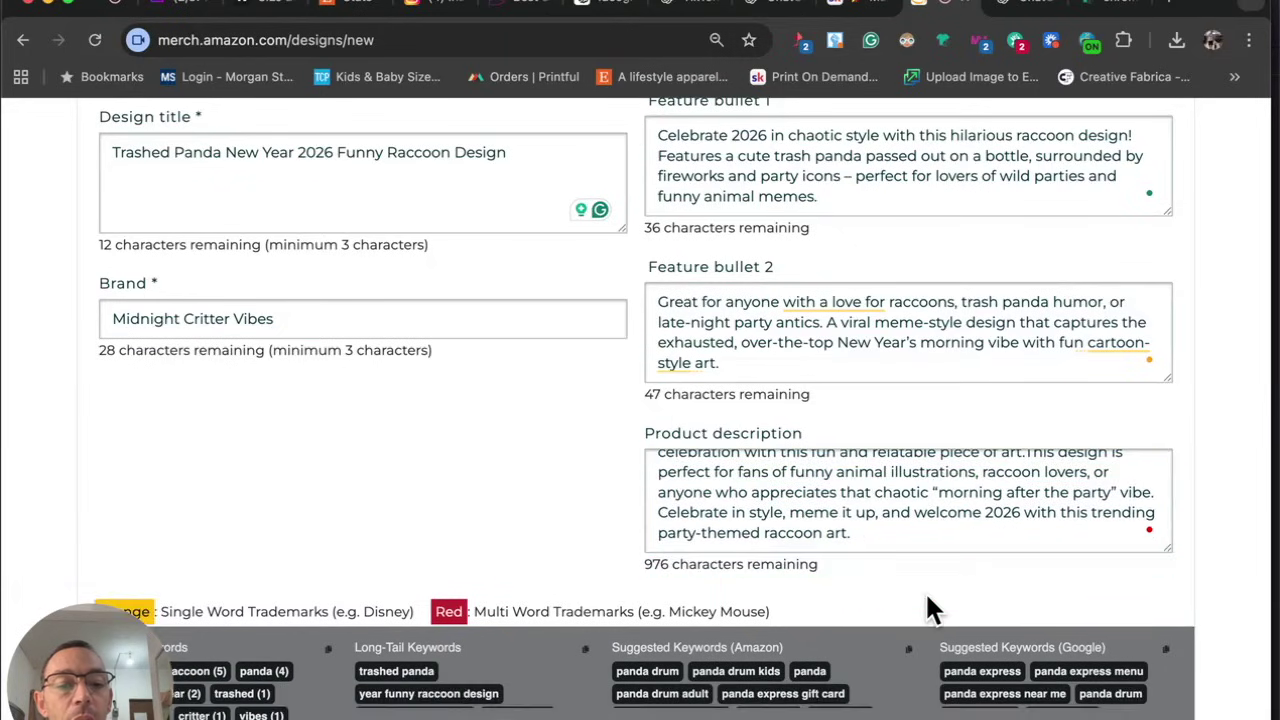
Run the US trademark check on the English listing text and examine the flagged words.
scroll(830, 520, up, 2)
scroll(808, 510, up, 6)
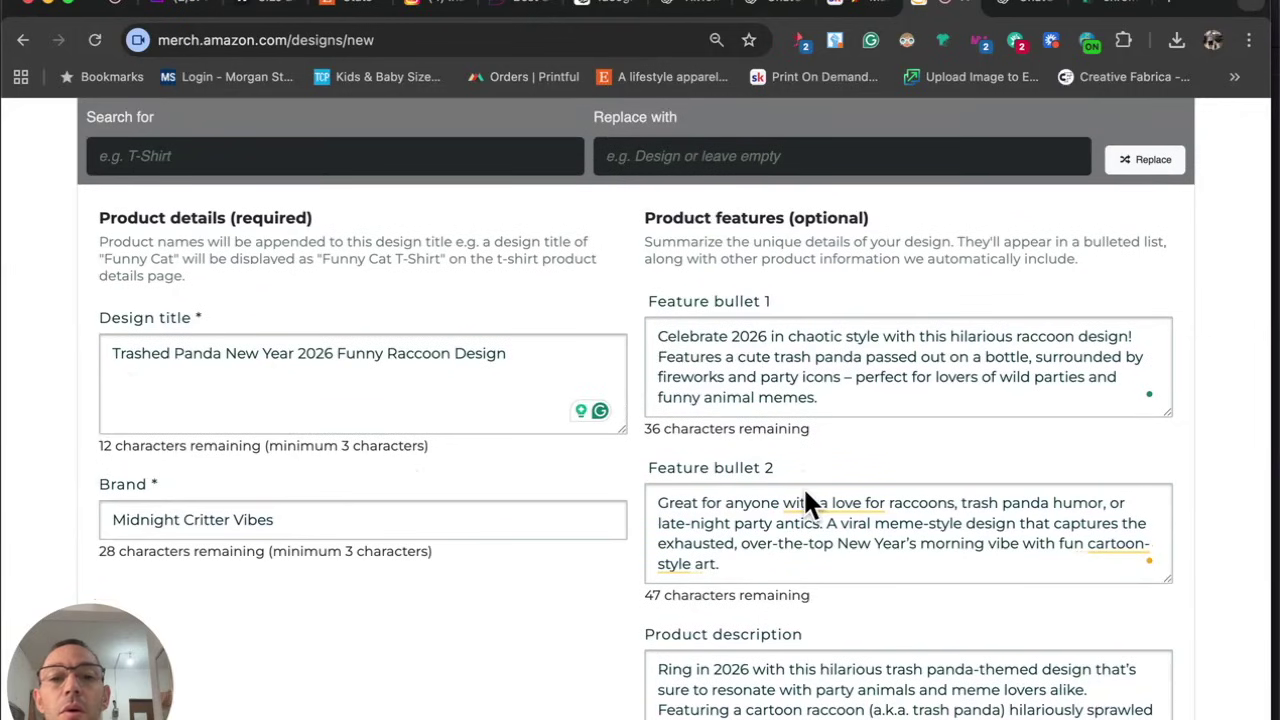
scroll(803, 487, up, 6)
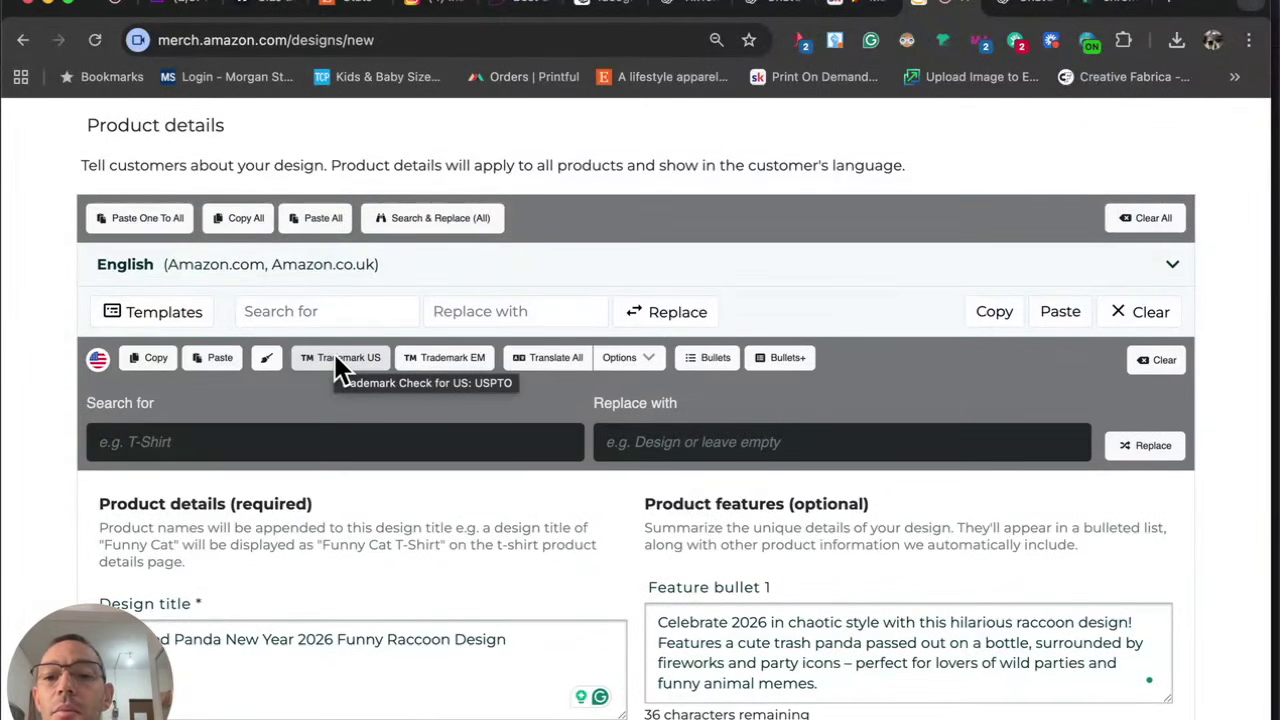
click(336, 360)
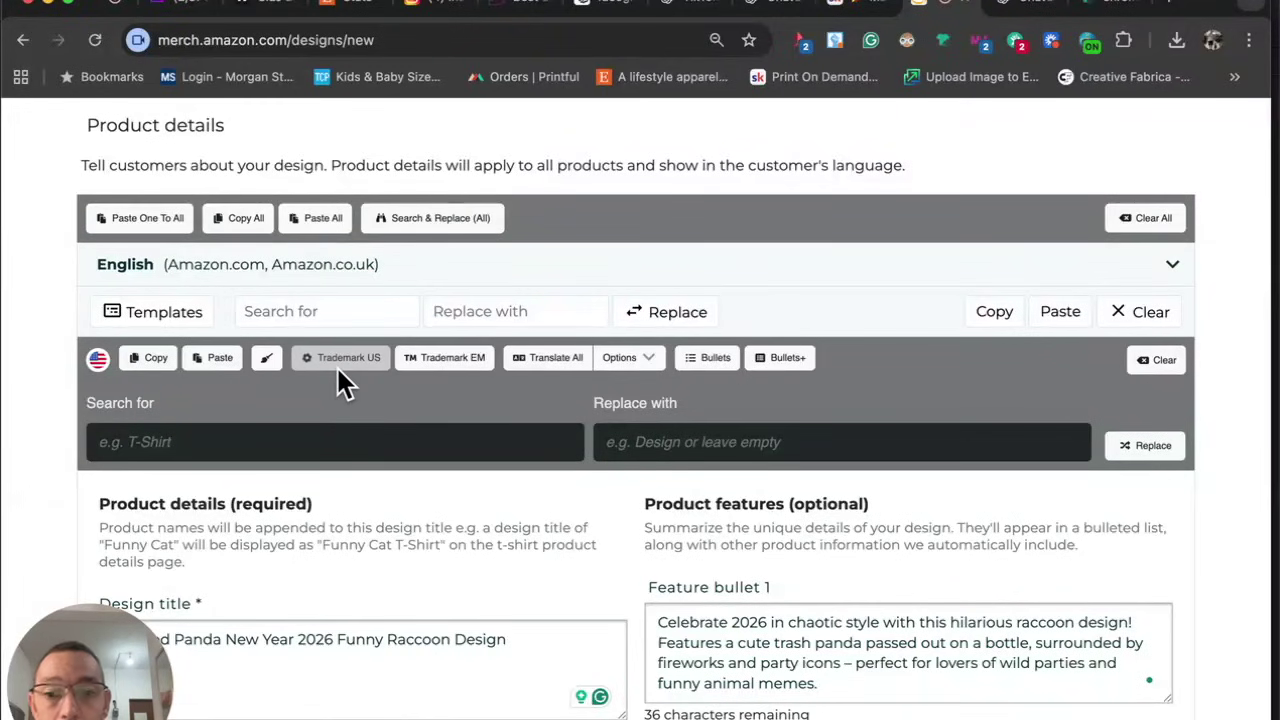
scroll(338, 372, down, 2)
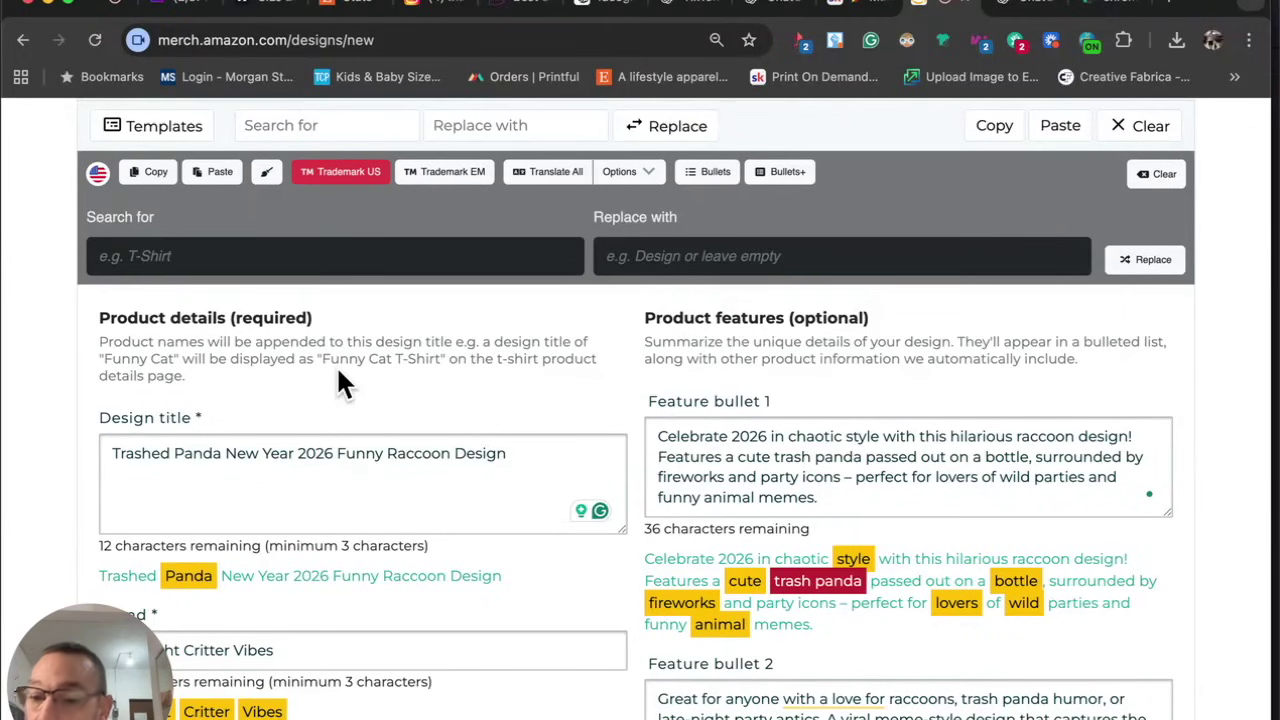
Examine the USPTO trademark records for the flagged phrase "trash panda" in Feature bullet 1, checking their classifications.
scroll(470, 433, down, 1)
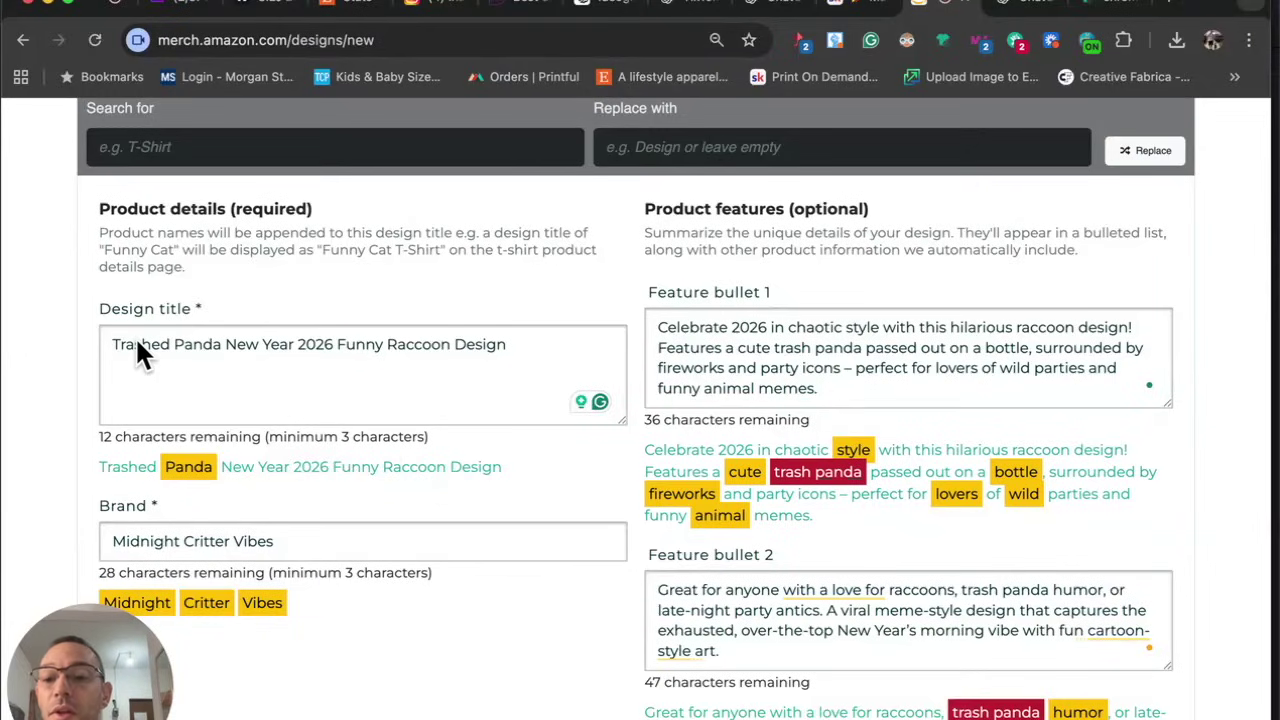
click(821, 469)
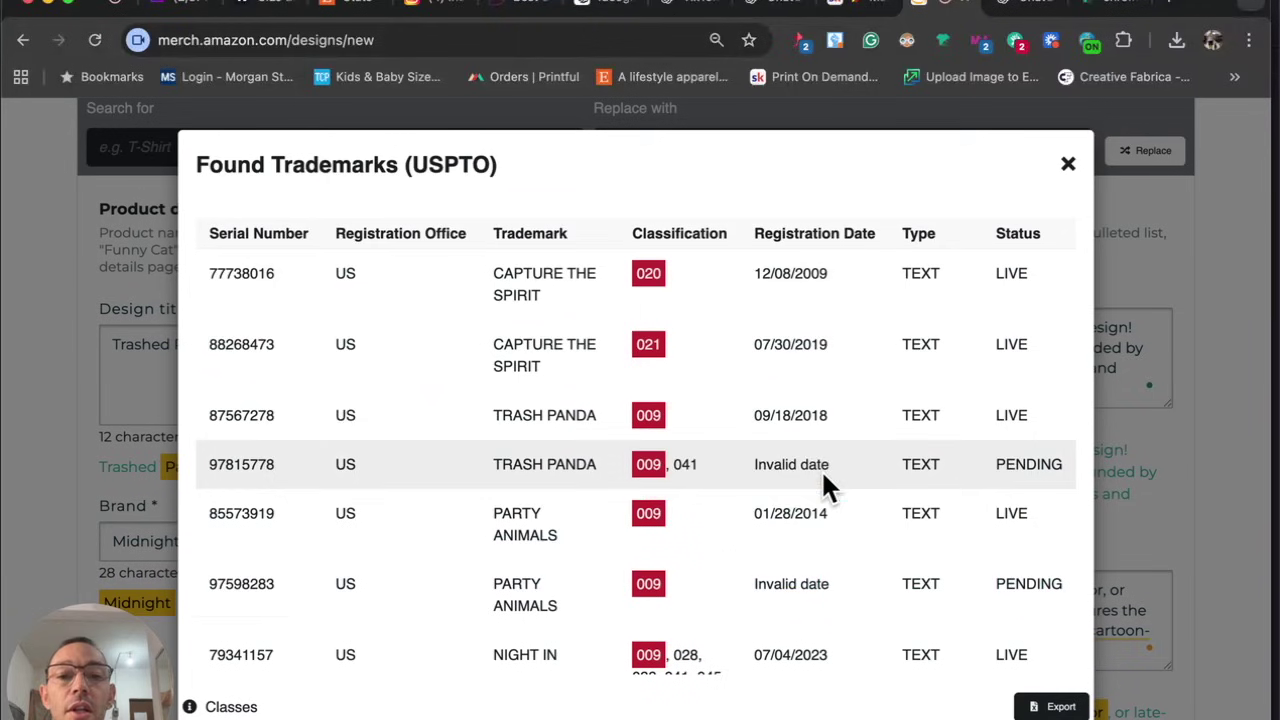
scroll(707, 311, down, 1)
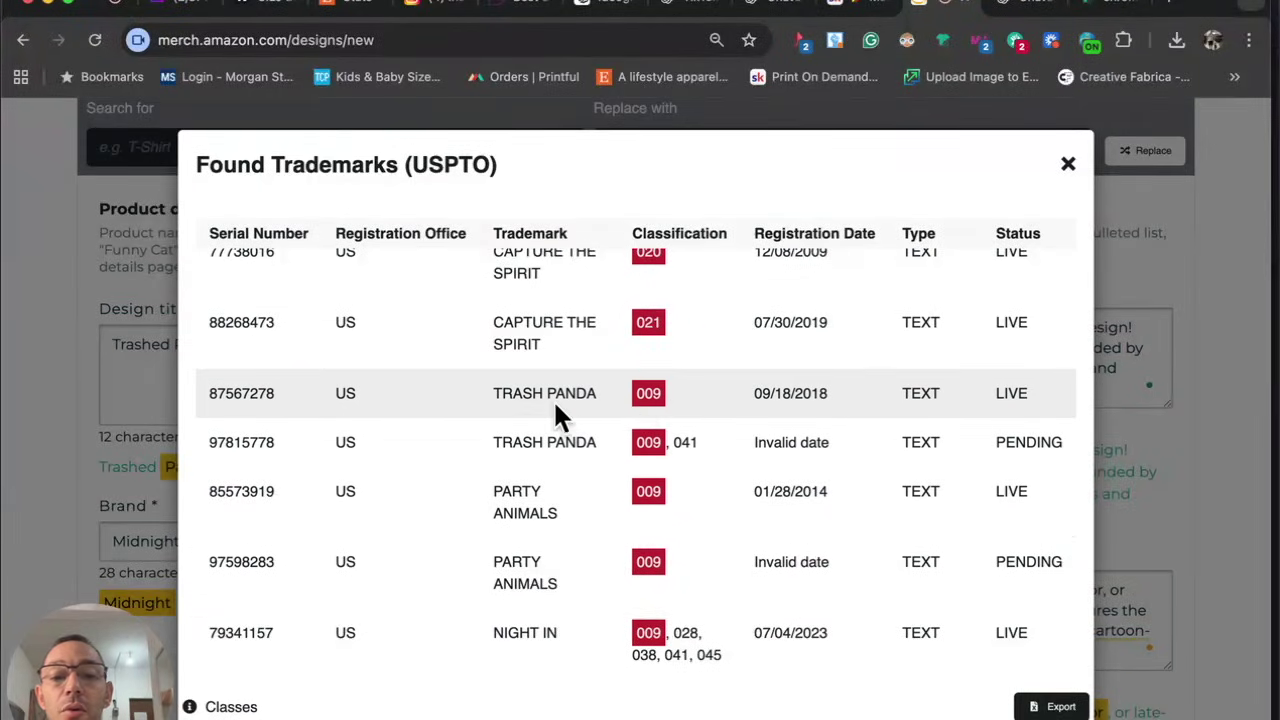
click(1067, 165)
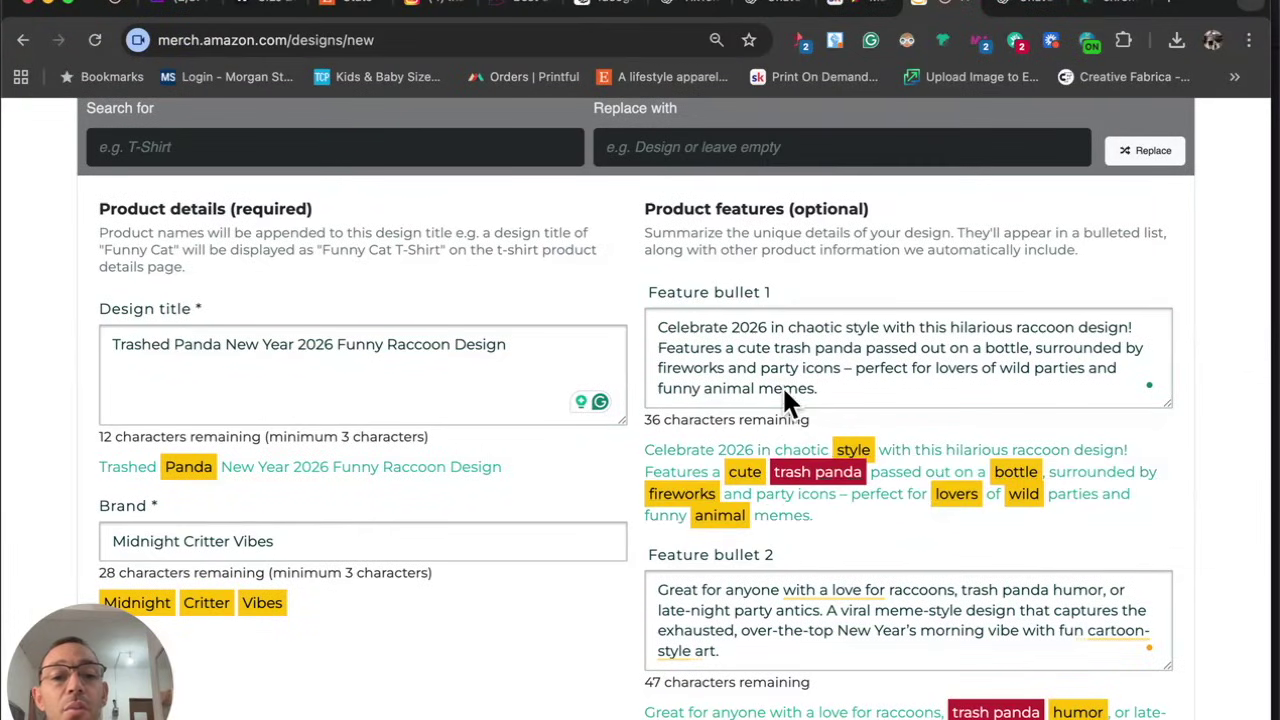
Replace the word "trash" with "trashed" before "panda" in Feature bullet 1.
scroll(784, 392, up, 1)
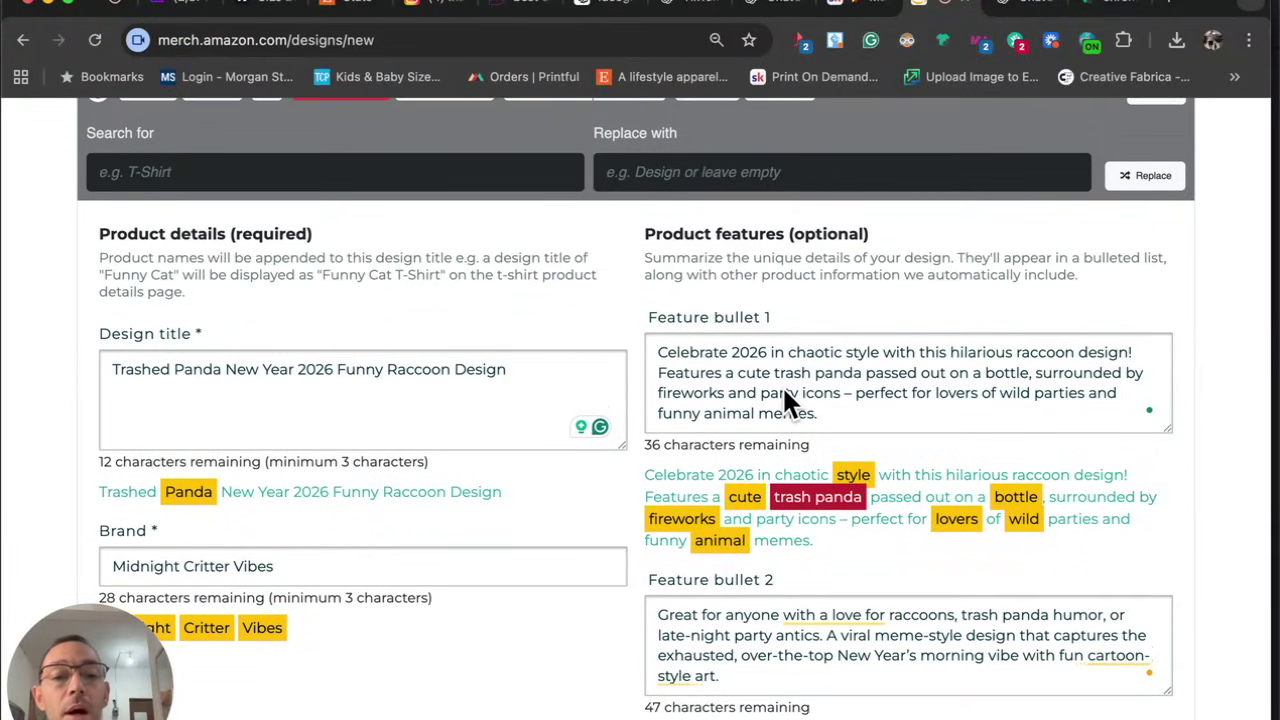
double_click(787, 372)
text(Trashed)
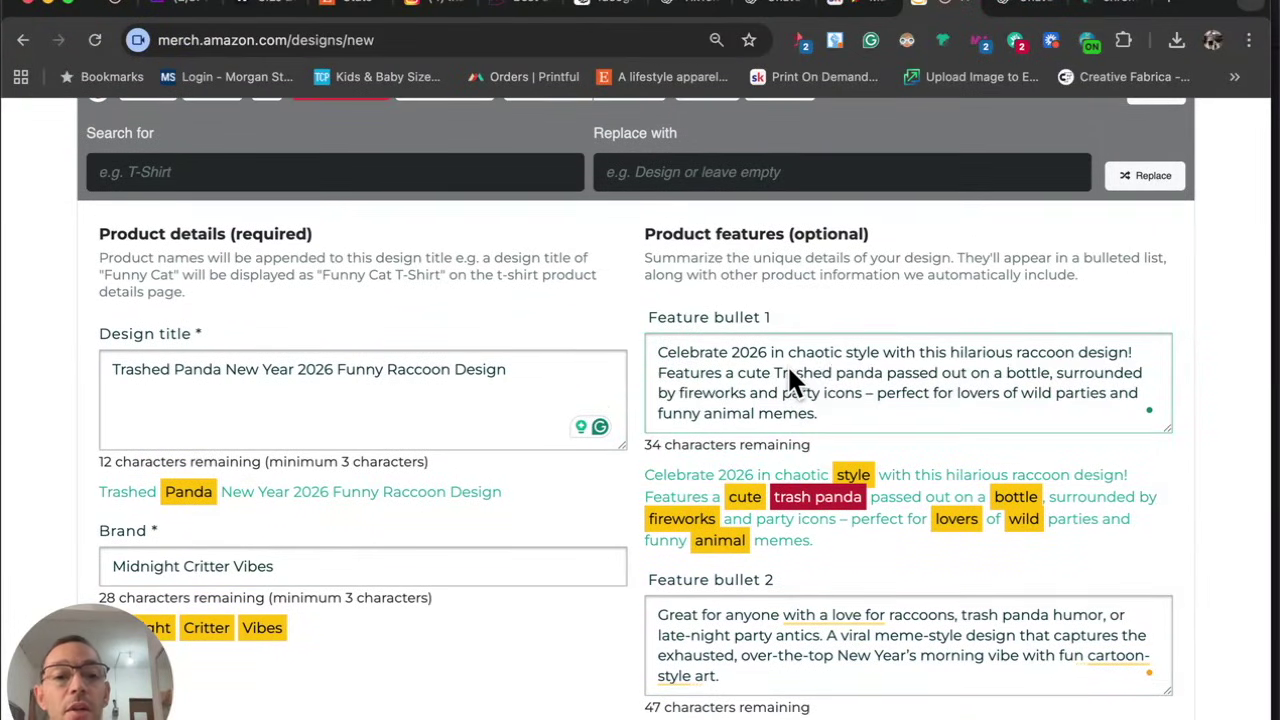
double_click(779, 368)
text(trashed)
Copy "trashed" from Feature bullet 1 and replace "trash" with it in Feature bullet 2.
scroll(779, 368, down, 1)
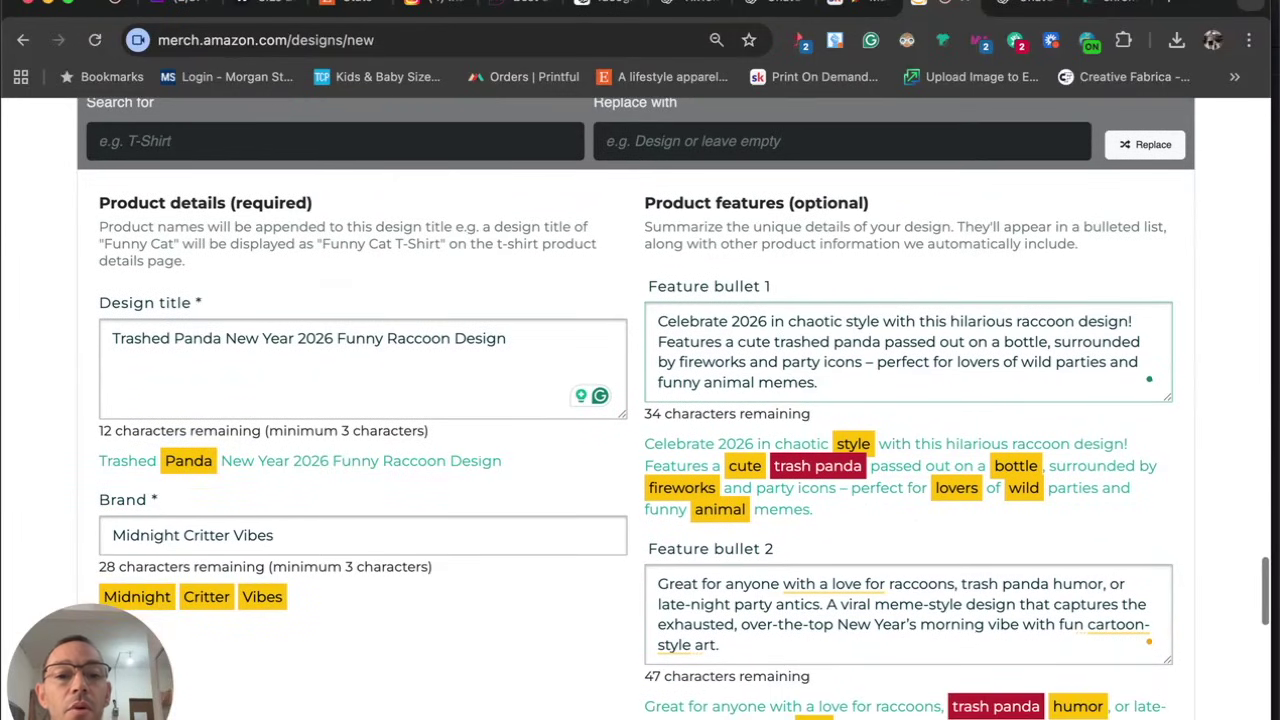
double_click(788, 346)
key(ctrl+c)
scroll(794, 366, down, 3)
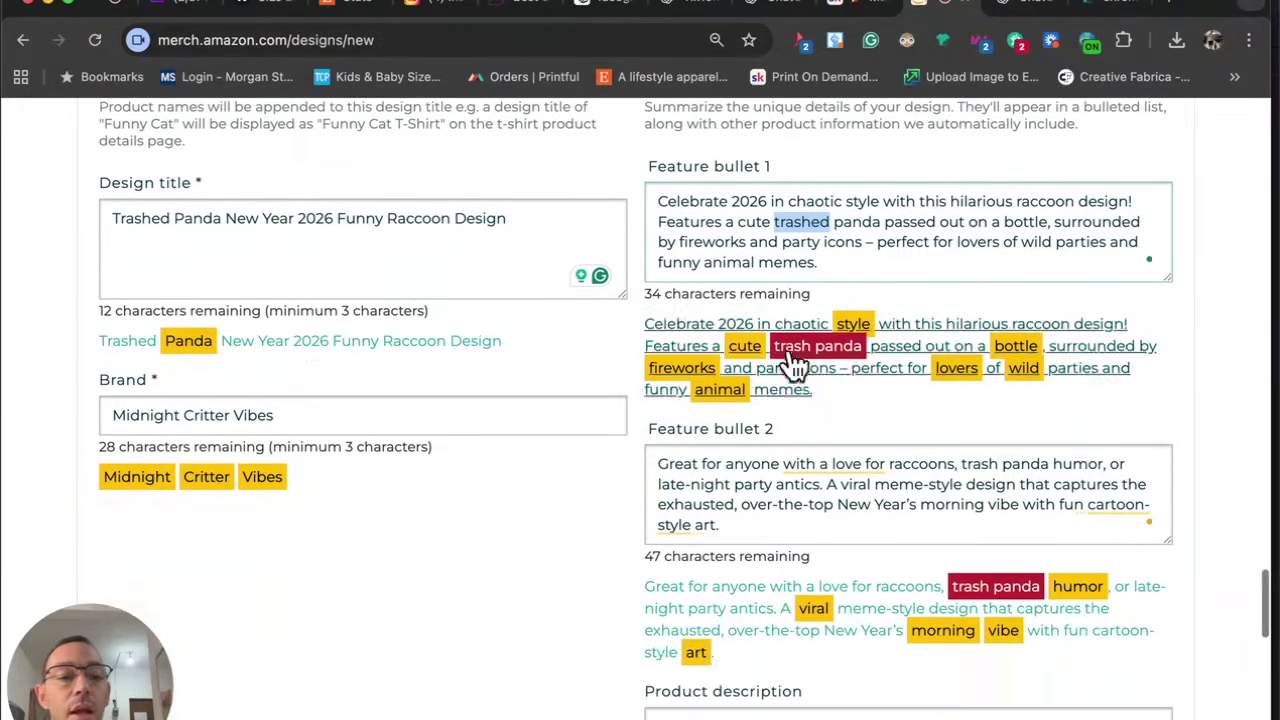
double_click(979, 468)
key(ctrl+v)
Check the USPTO classifications of the phrases "party animals" and "night in" flagged in the product description.
scroll(745, 472, down, 5)
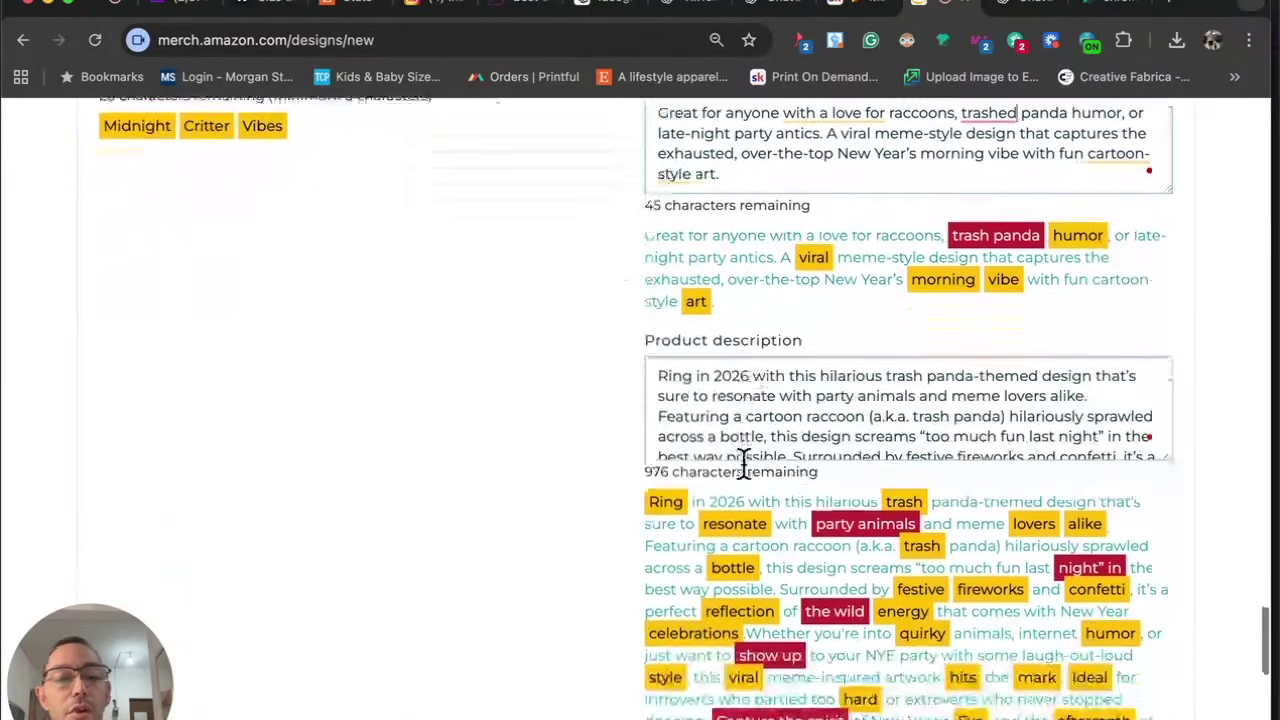
click(855, 428)
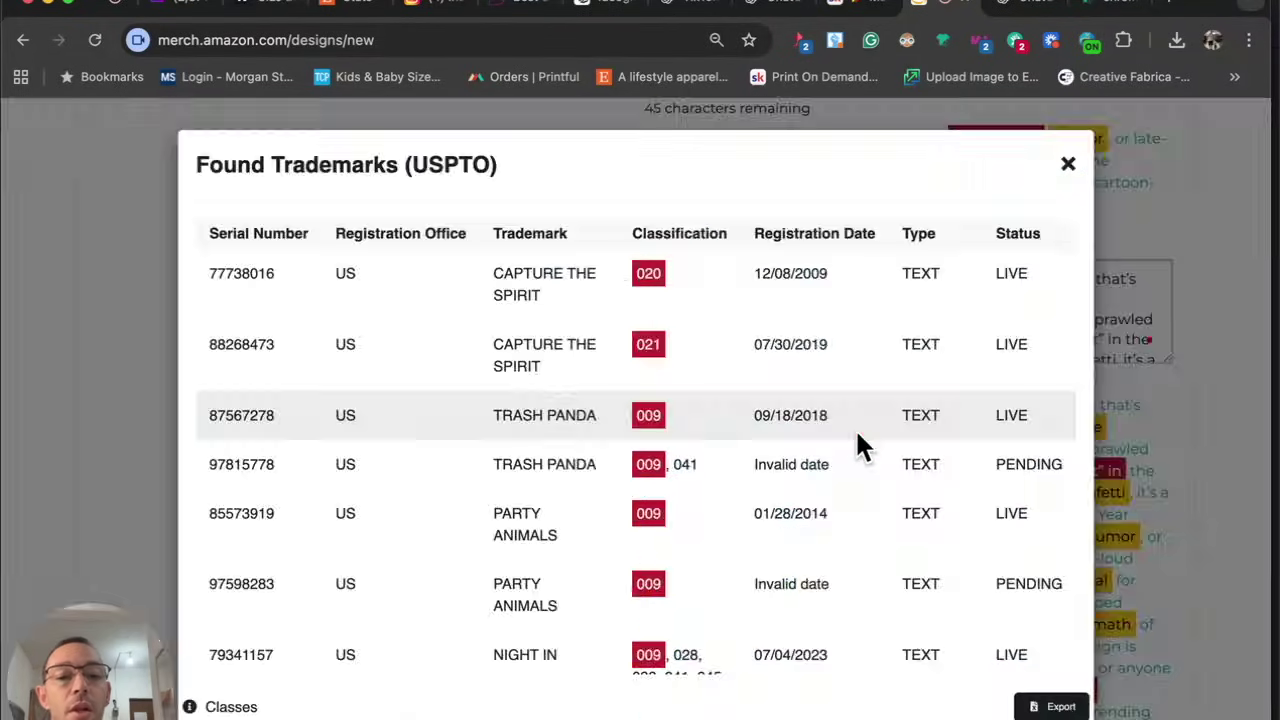
scroll(600, 484, down, 2)
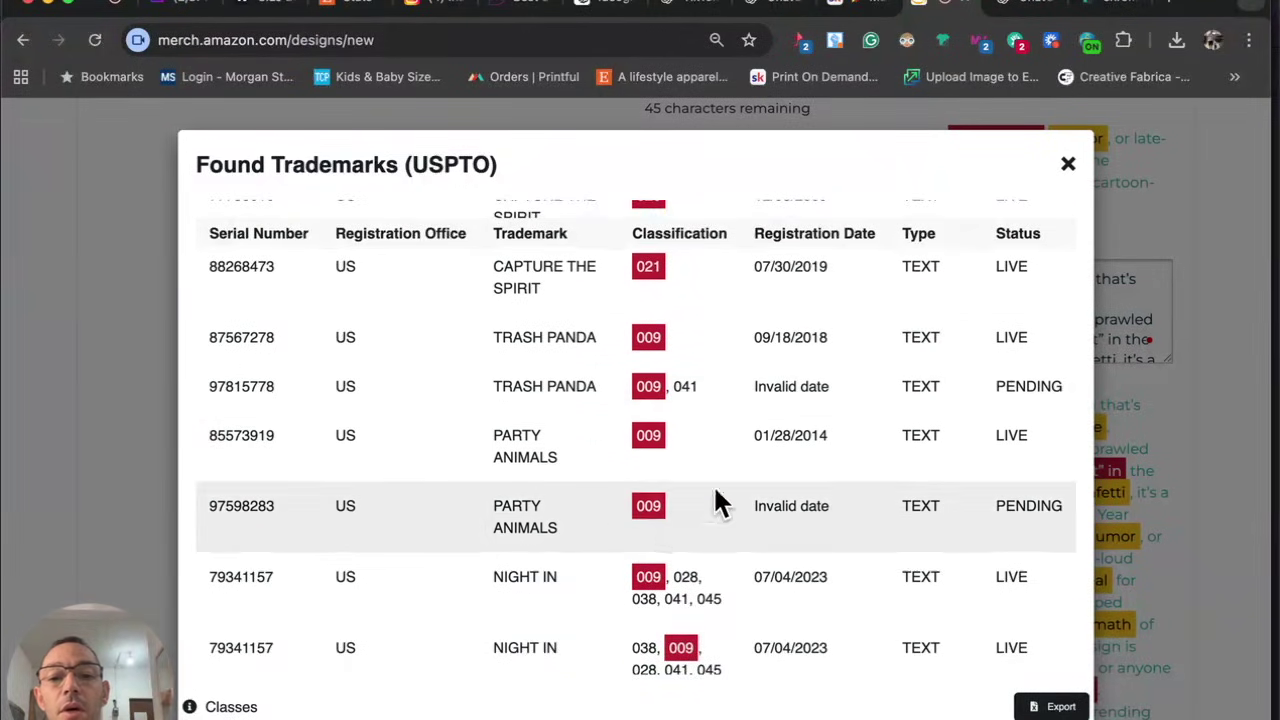
click(1067, 163)
scroll(900, 440, down, 1)
click(1083, 445)
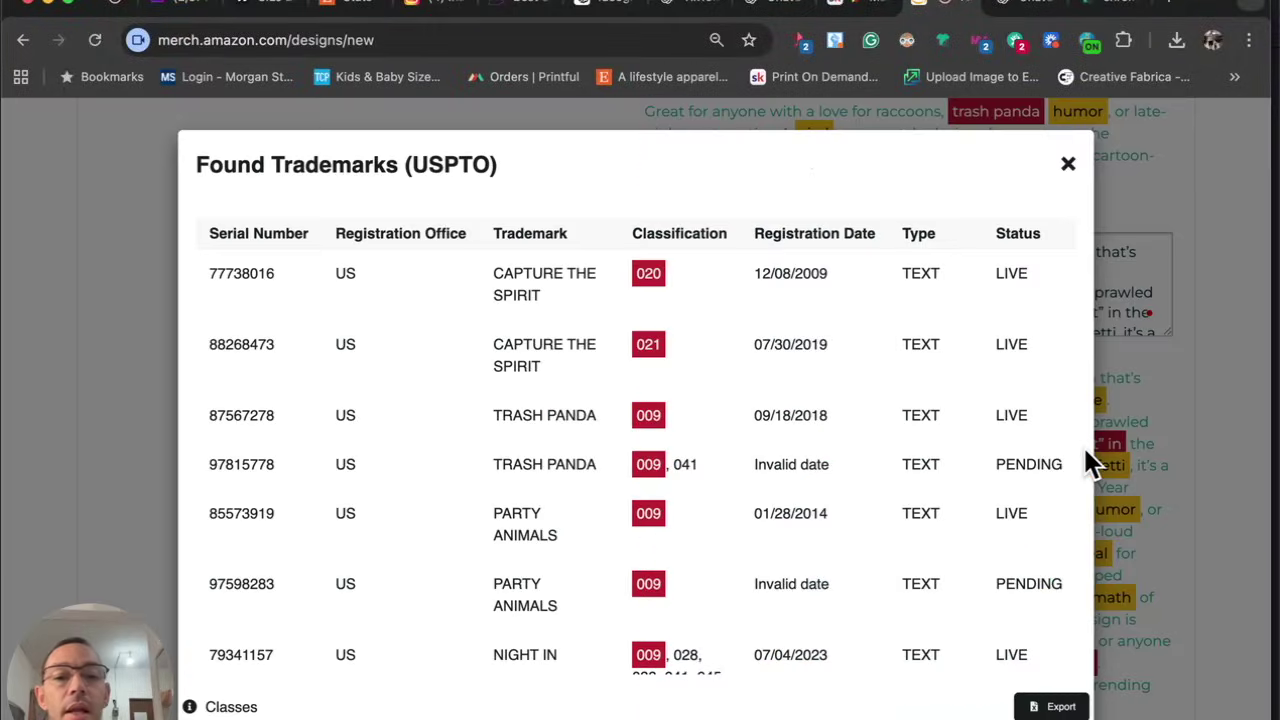
scroll(578, 490, down, 2)
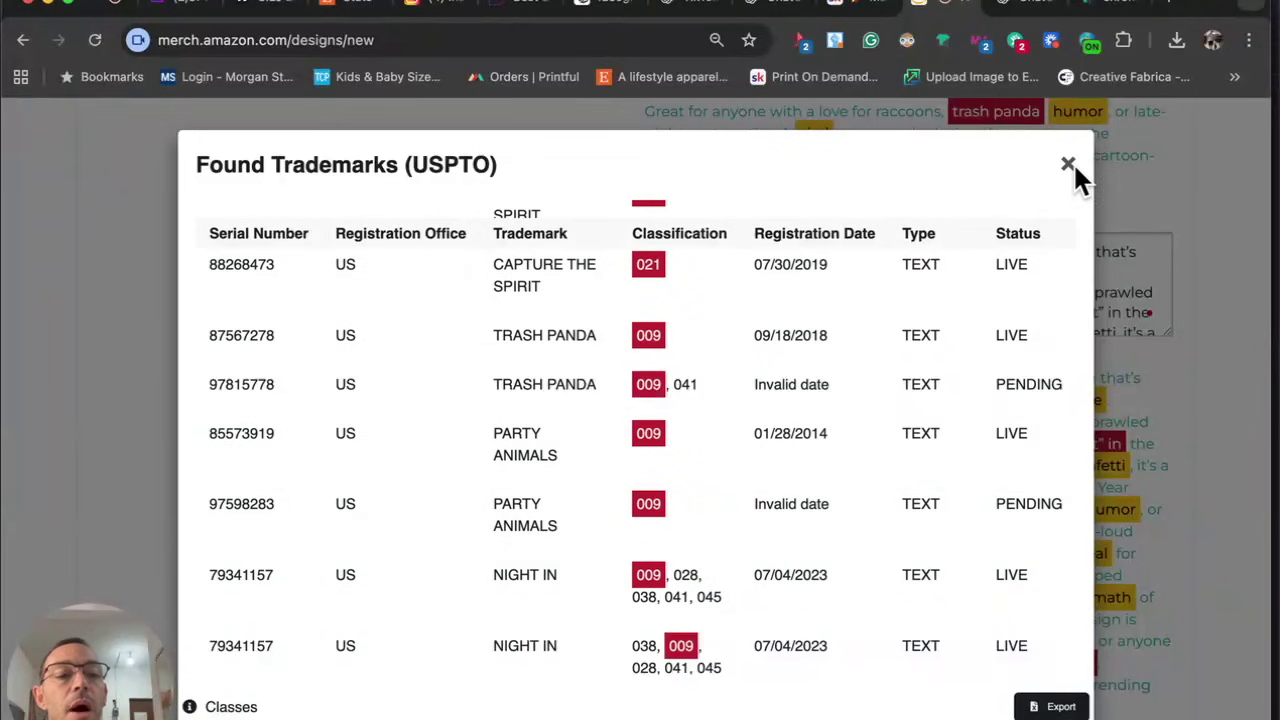
click(1069, 165)
Check the USPTO classifications of the flagged description phrases "the wild" and "show up".
scroll(838, 410, down, 1)
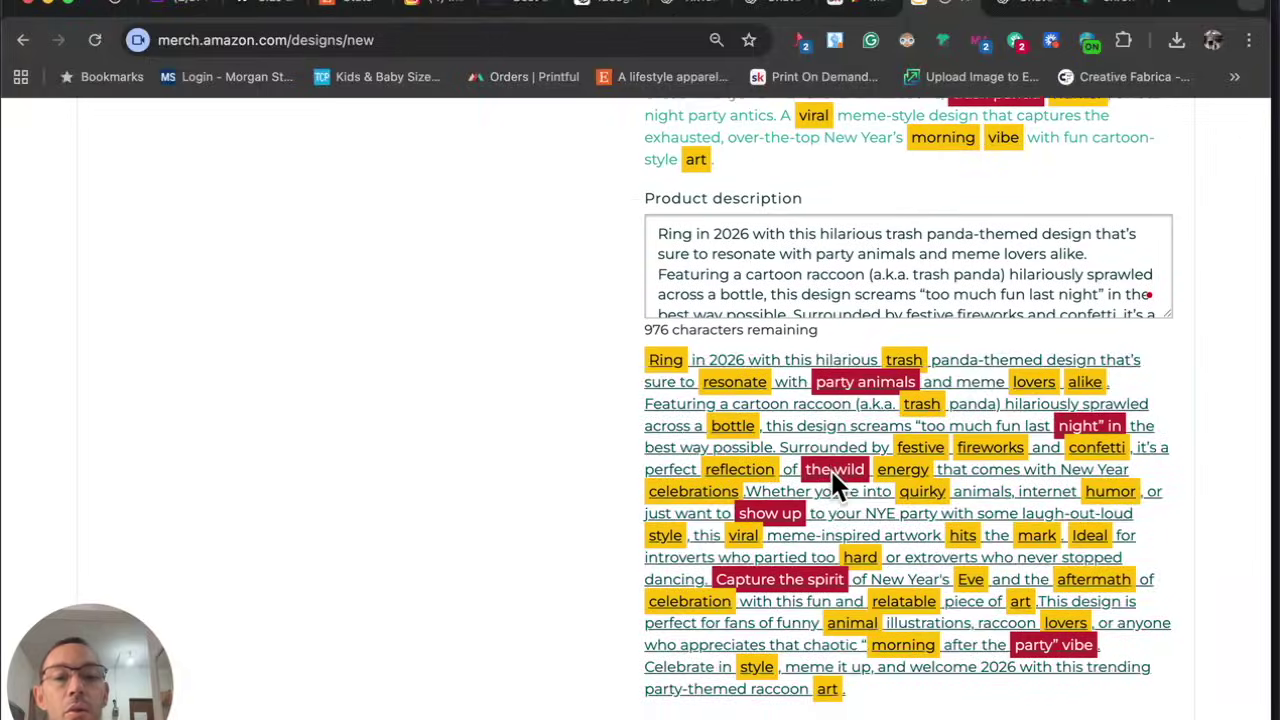
click(830, 468)
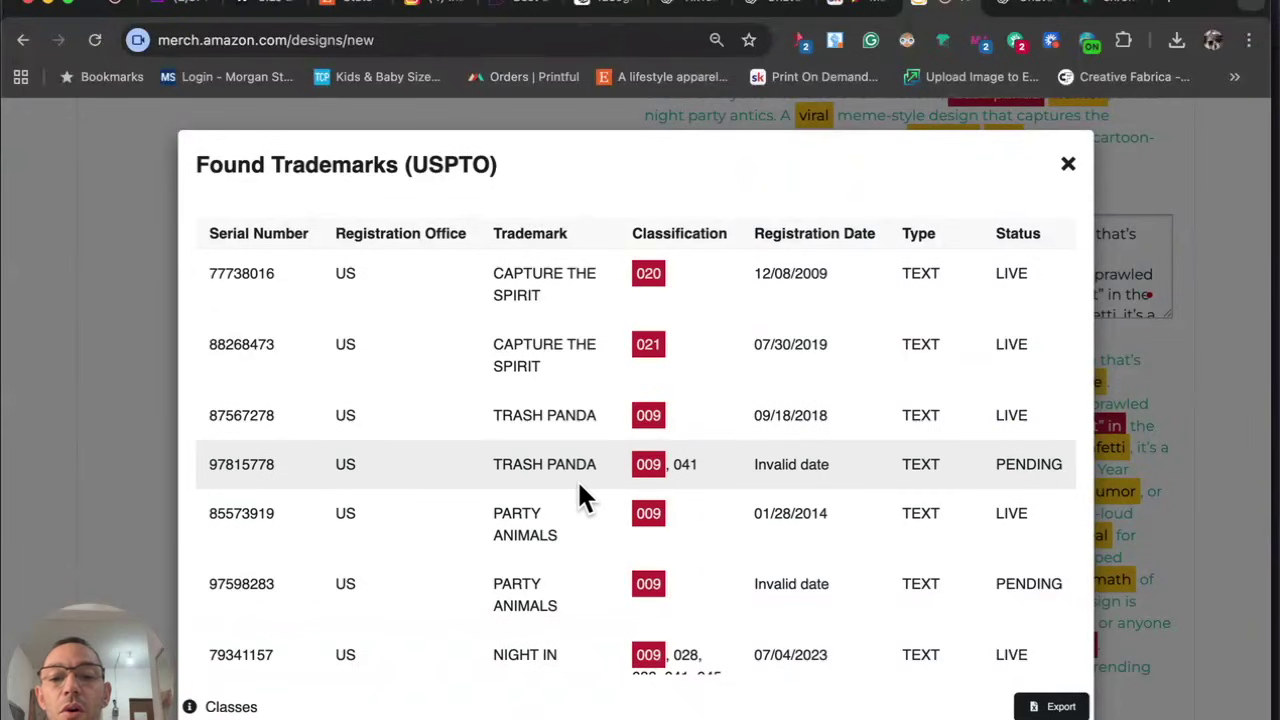
scroll(580, 495, down, 5)
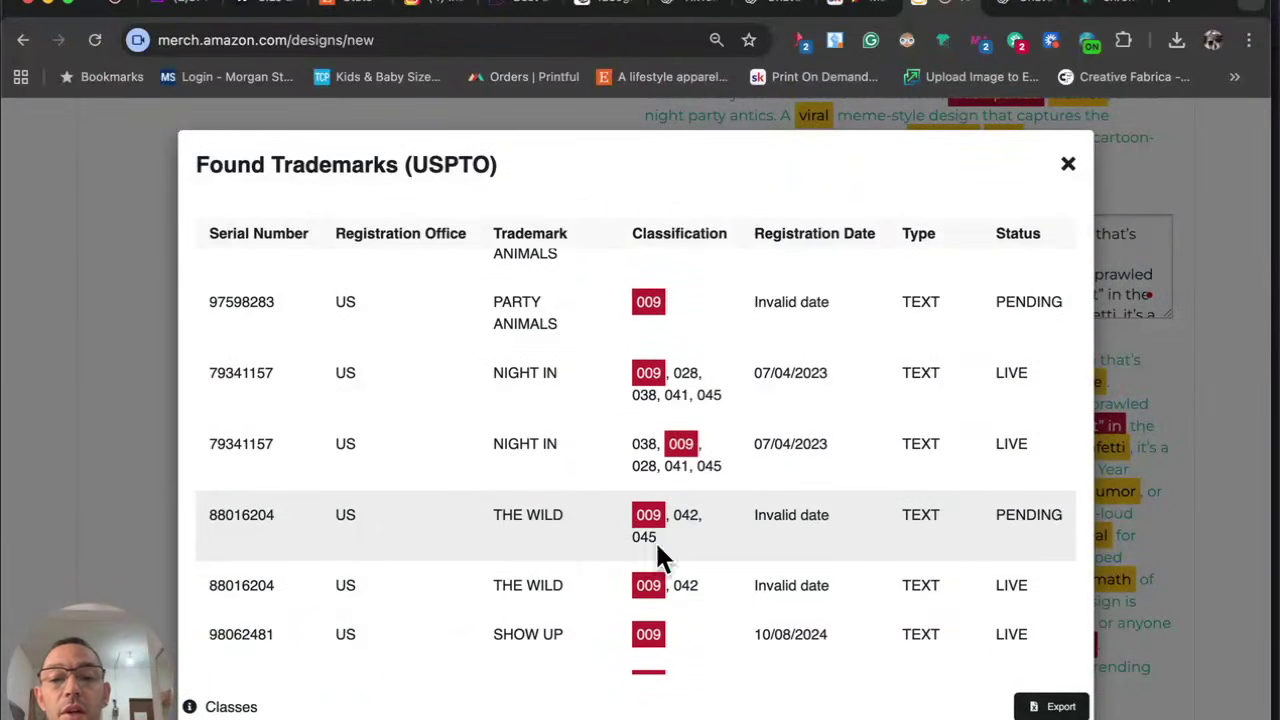
click(1068, 160)
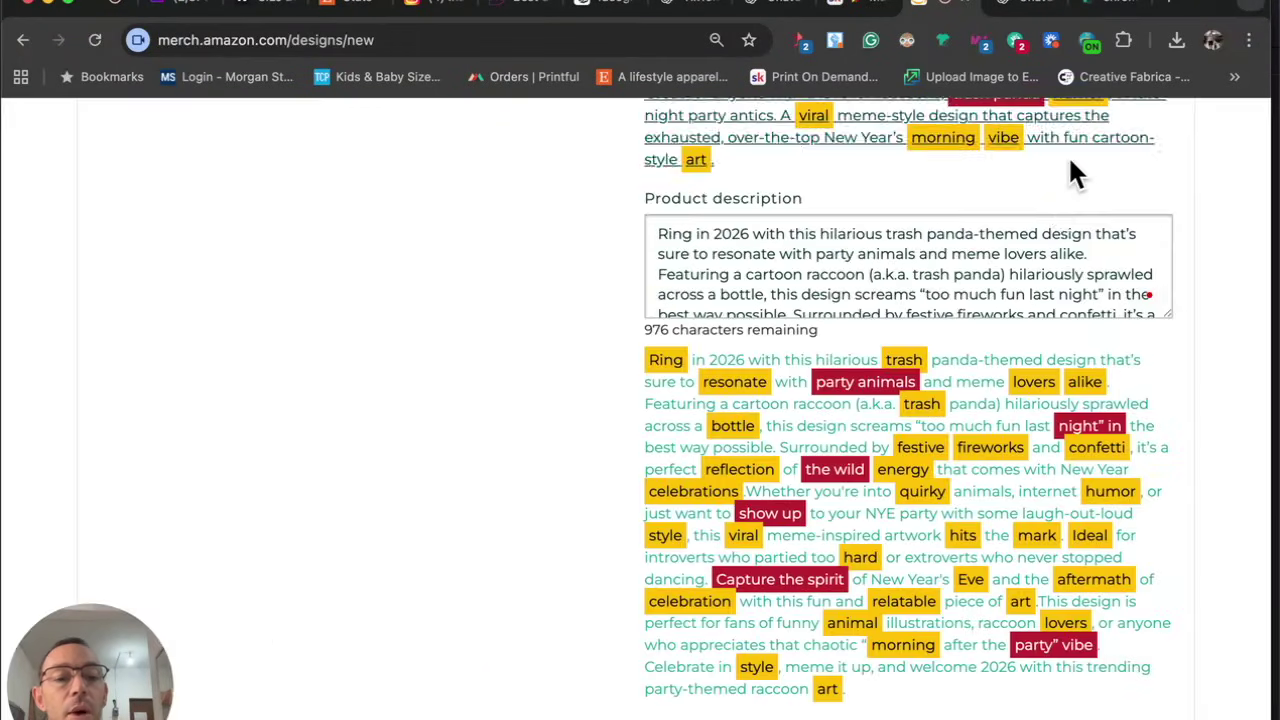
click(772, 512)
scroll(614, 500, down, 3)
scroll(617, 505, down, 2)
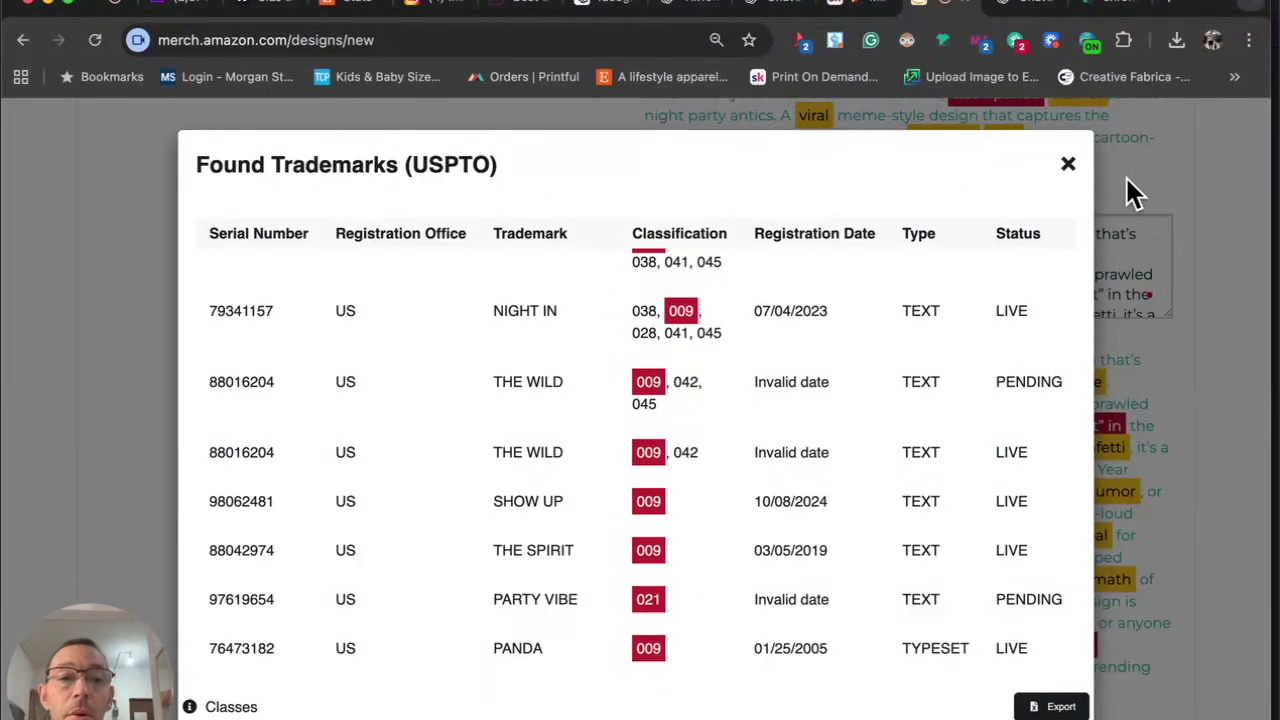
click(1068, 164)
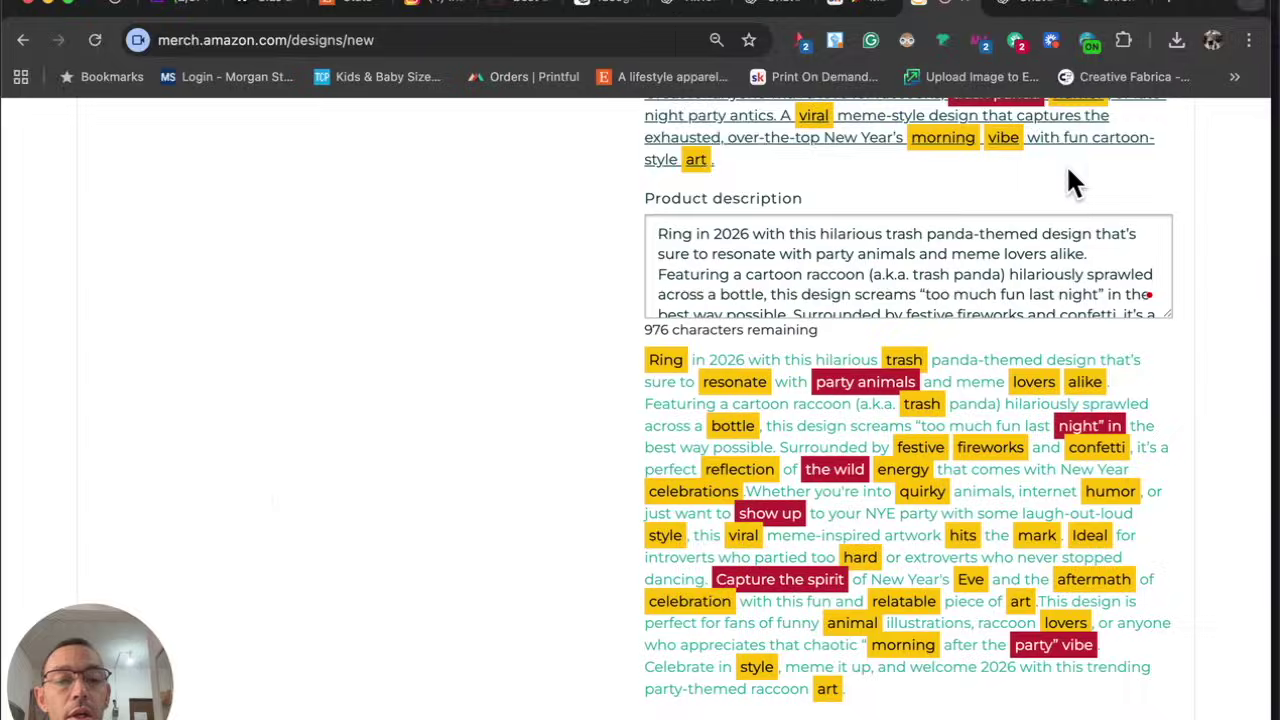
Look up the USPTO records and classifications for the flagged description phrase "Capture the spirit".
click(774, 582)
scroll(587, 475, down, 10)
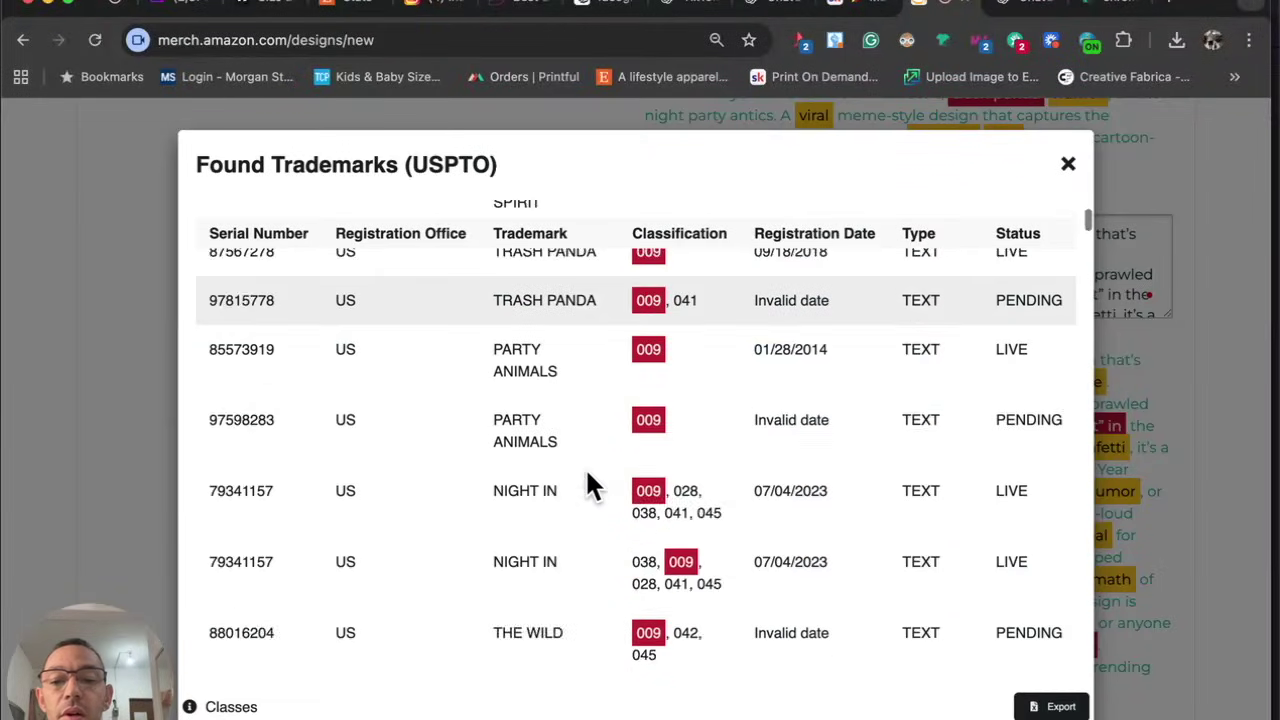
scroll(585, 467, down, 4)
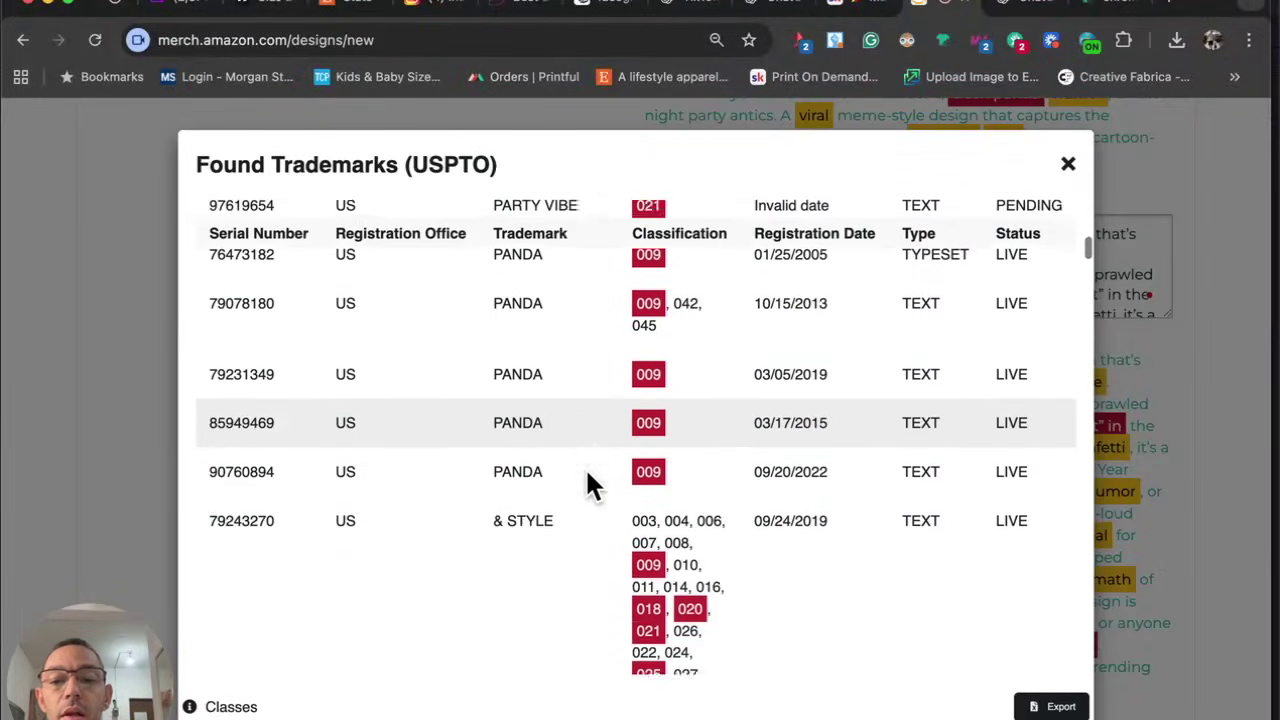
scroll(585, 467, up, 15)
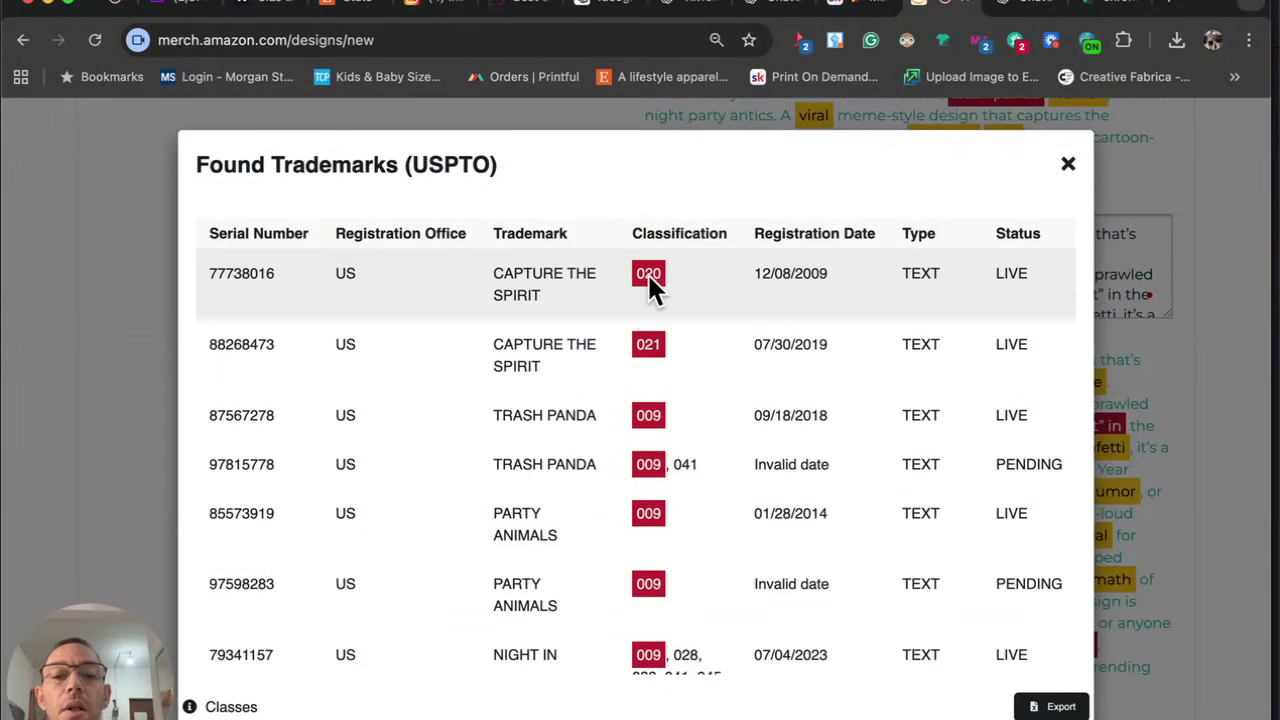
click(1068, 165)
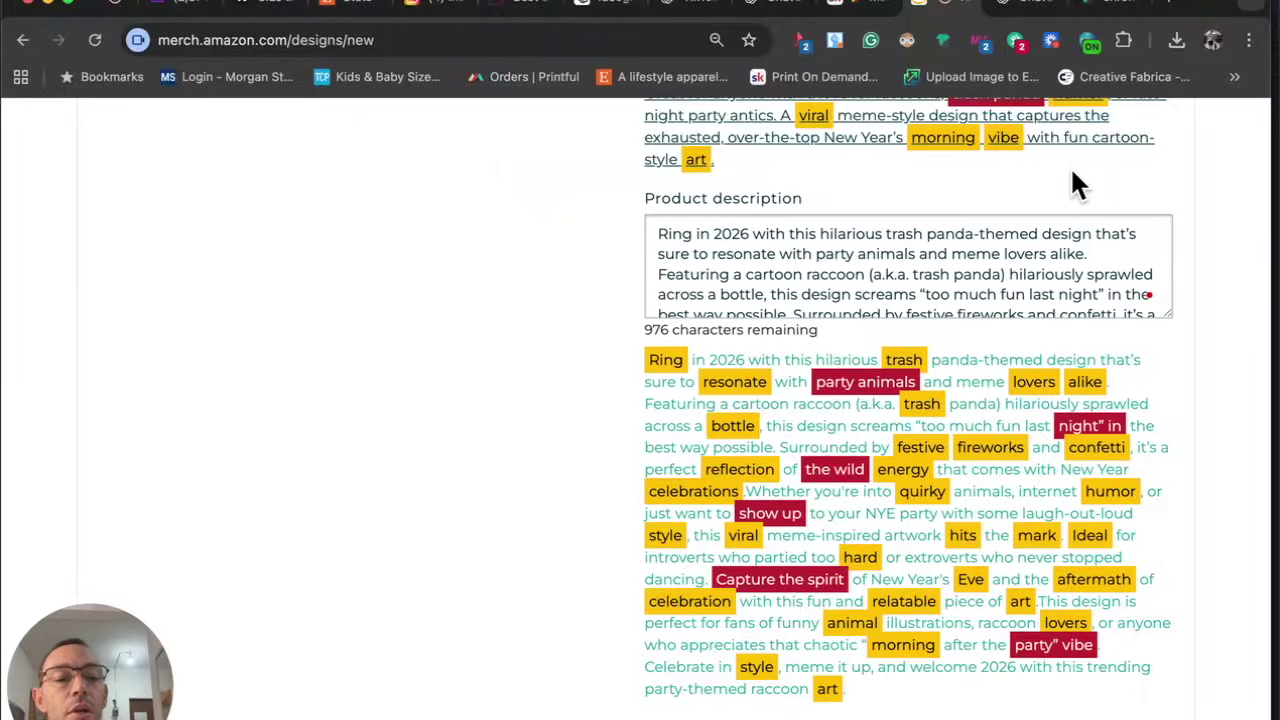
Look up the USPTO record and classification for the flagged description phrase "party vibe".
click(1047, 639)
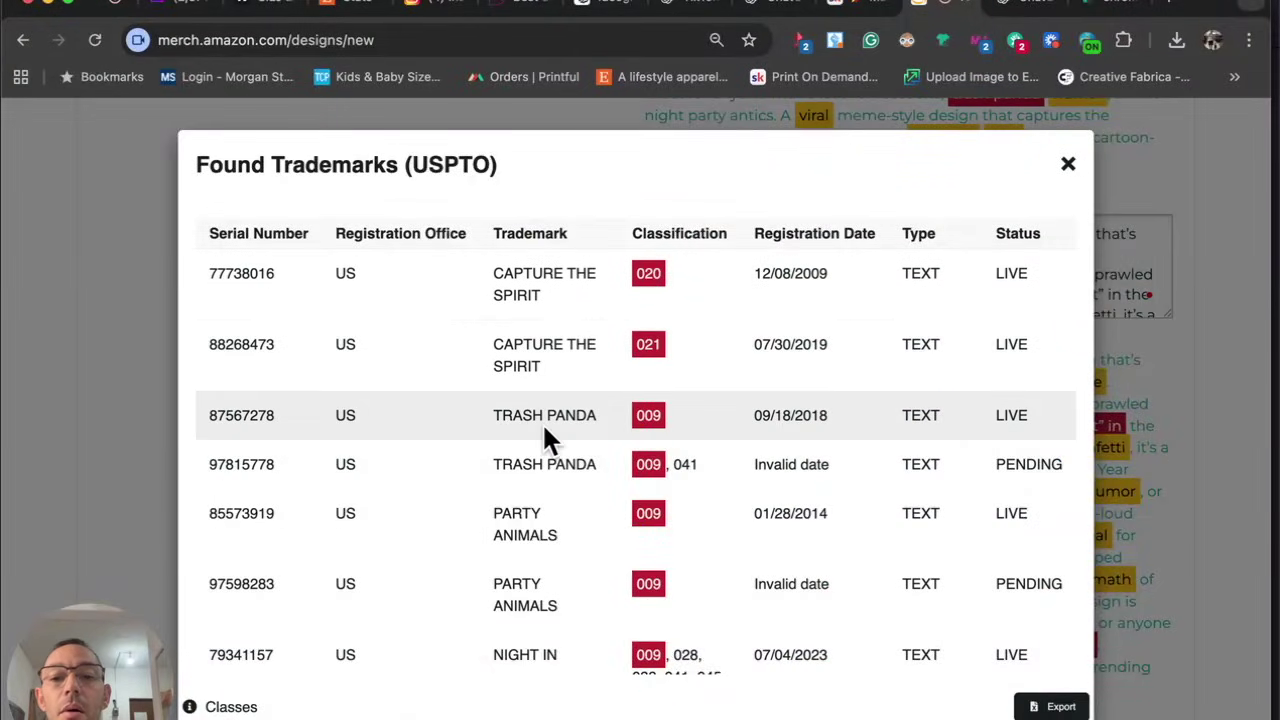
scroll(543, 424, down, 1)
scroll(543, 424, down, 10)
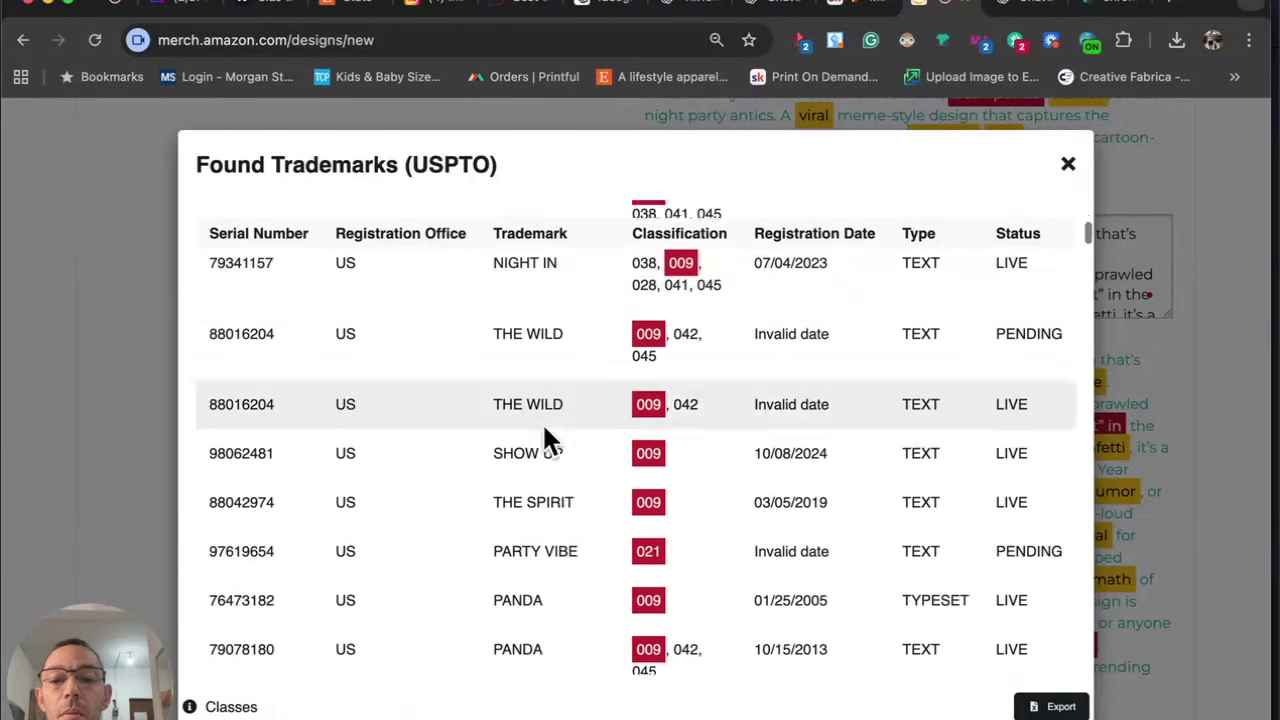
scroll(543, 424, down, 1)
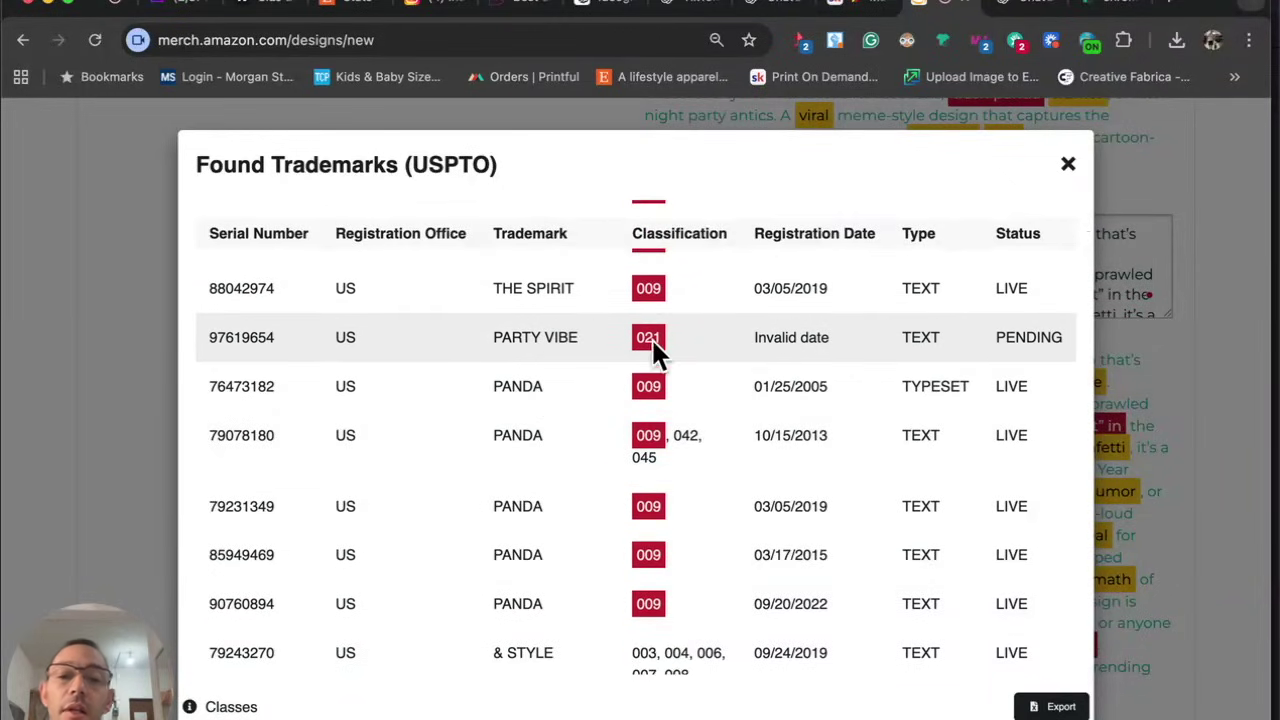
click(1068, 164)
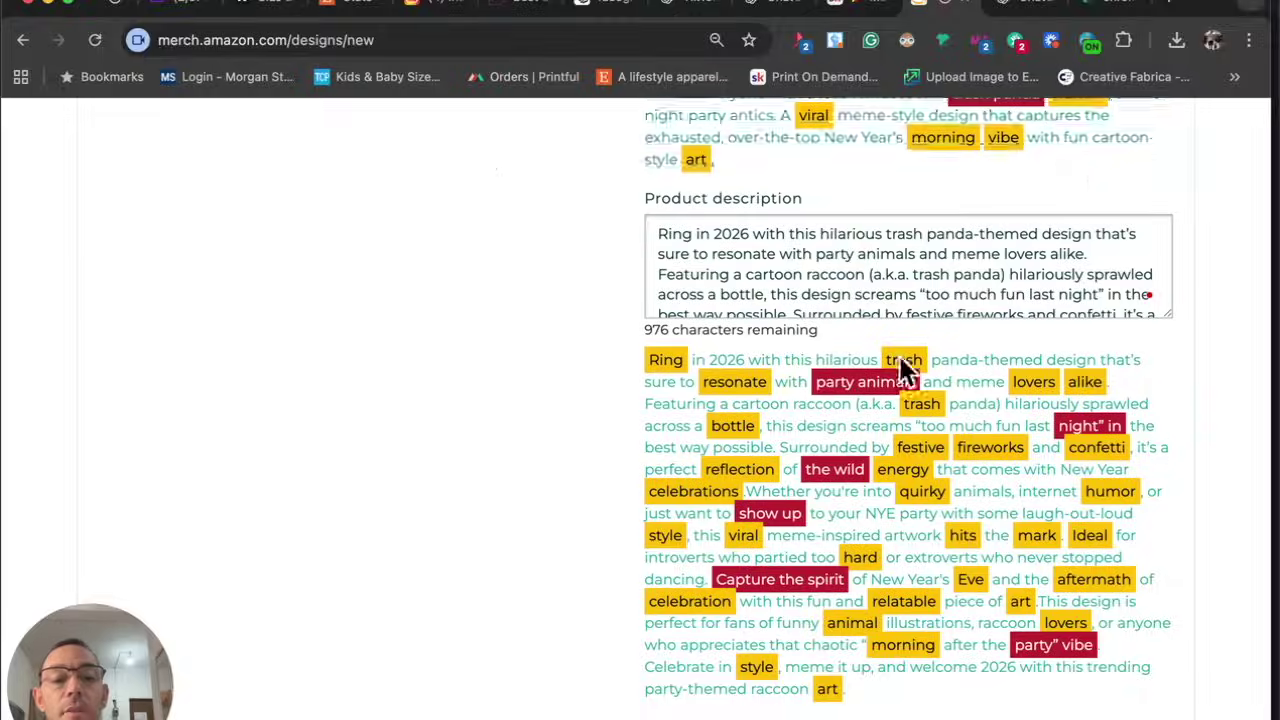
Rerun the US trademark check on the English listing text with the edited feature bullets.
scroll(898, 564, up, 1)
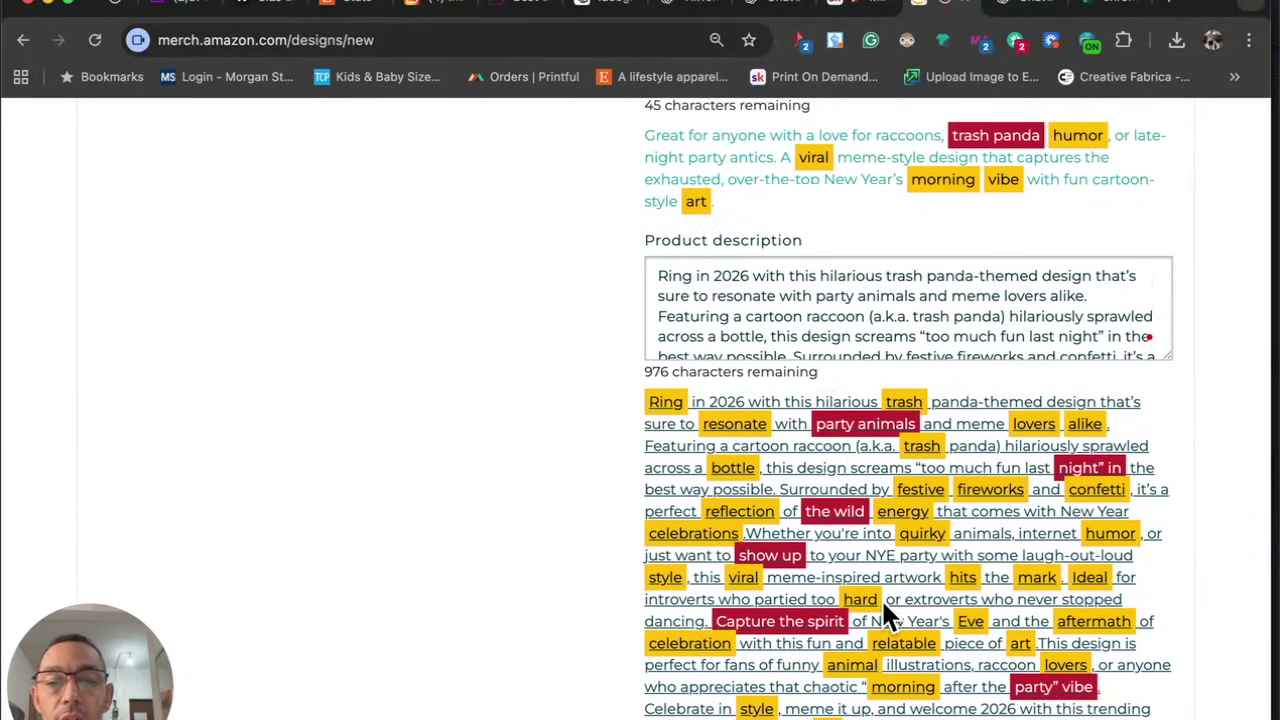
scroll(884, 607, up, 5)
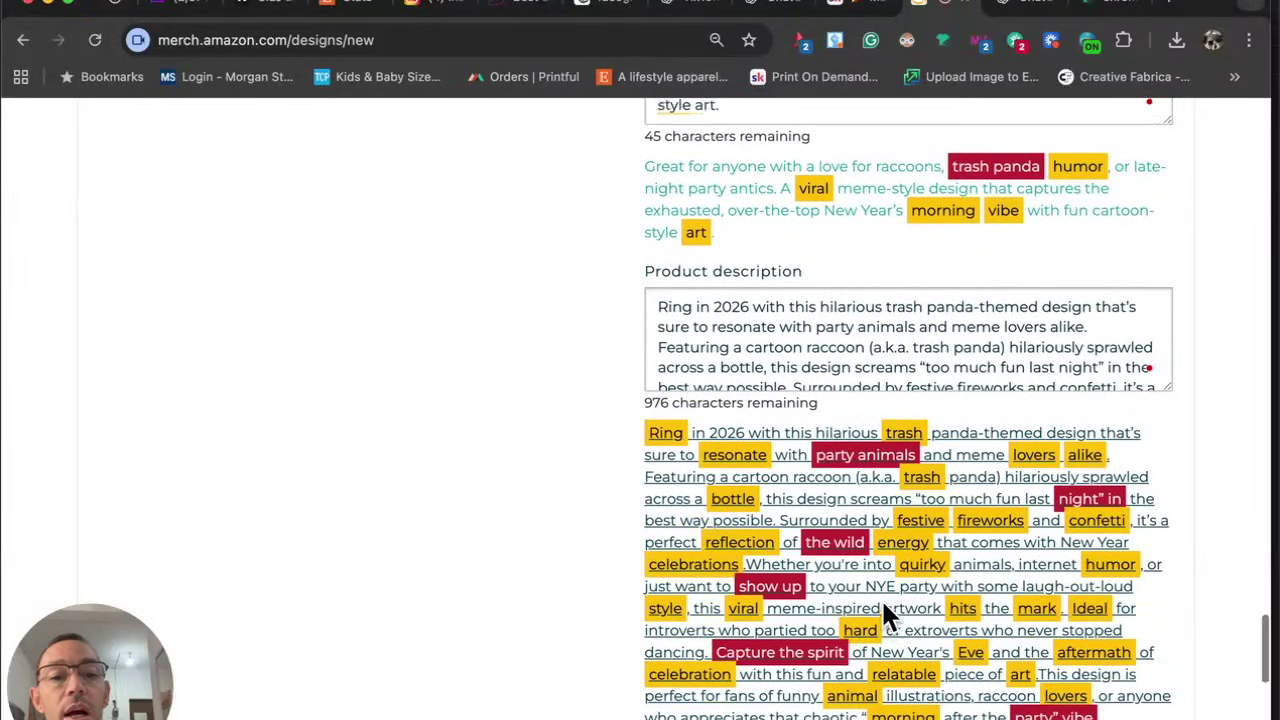
scroll(884, 610, up, 4)
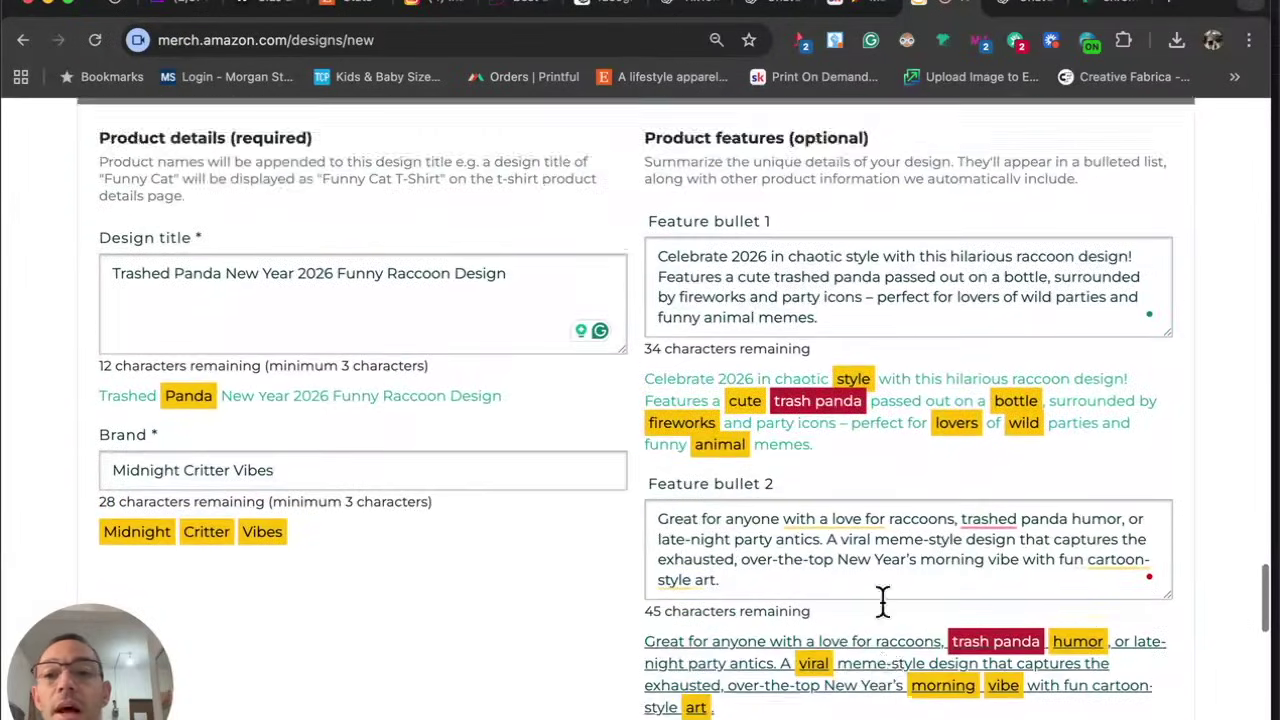
click(340, 308)
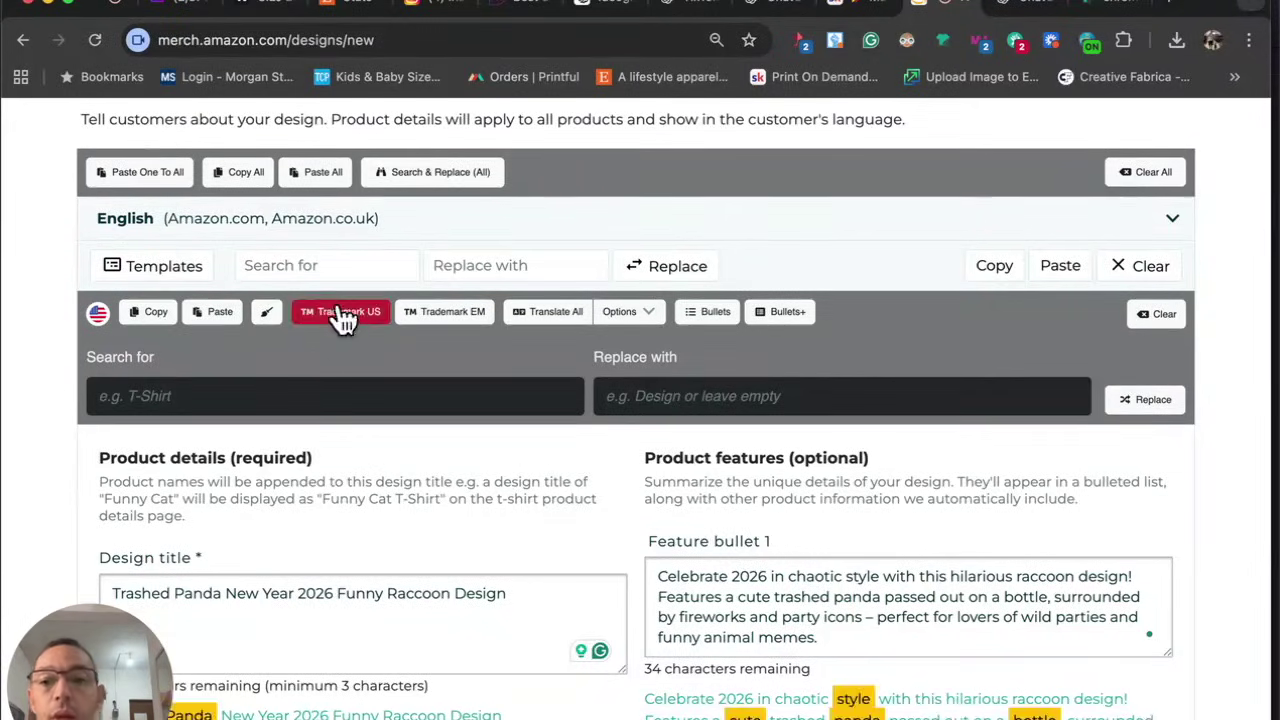
Review the flagged words in the rechecked listing text, the keyword suggestions and the product availability setting.
scroll(339, 303, down, 4)
scroll(338, 302, down, 3)
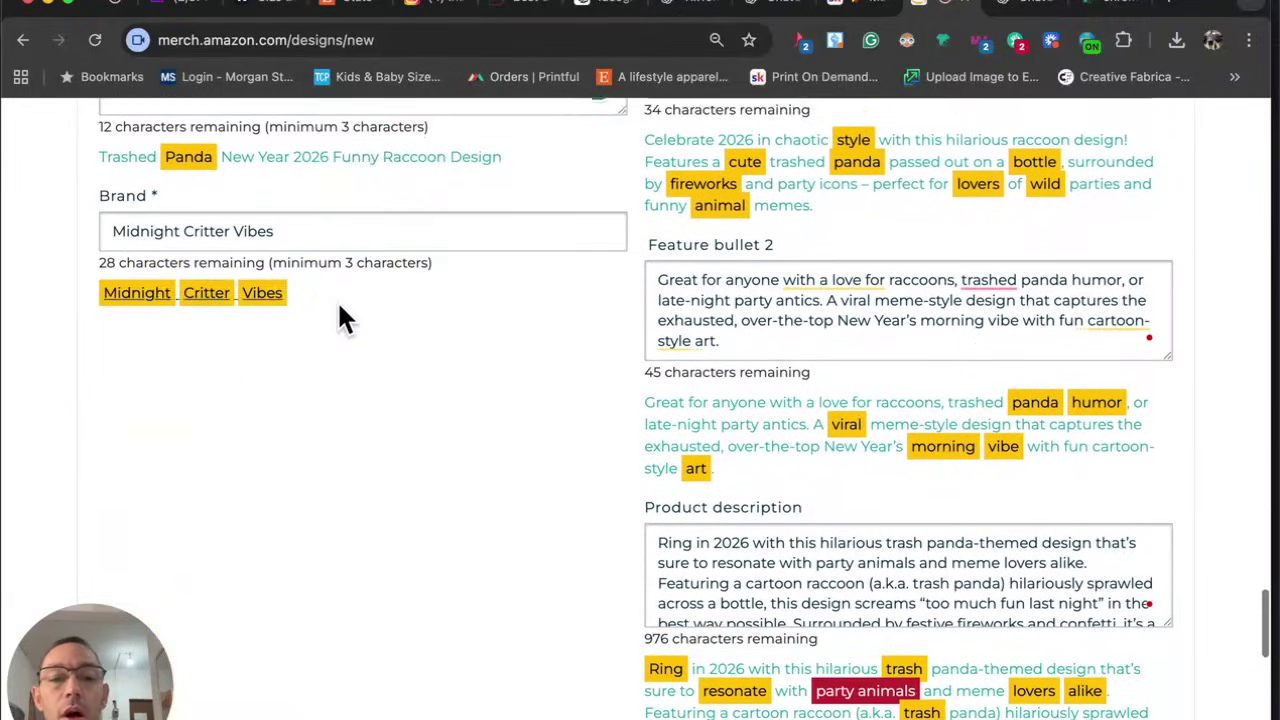
scroll(586, 343, down, 2)
scroll(588, 335, down, 8)
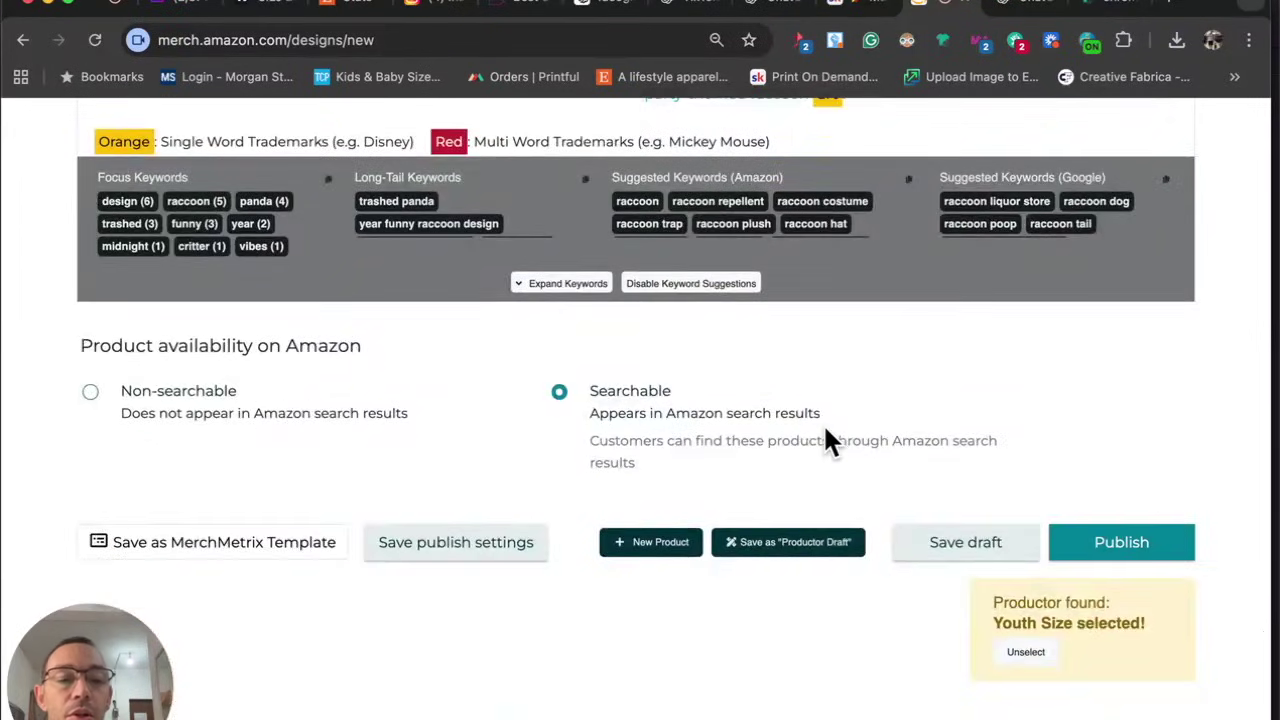
scroll(826, 432, up, 2)
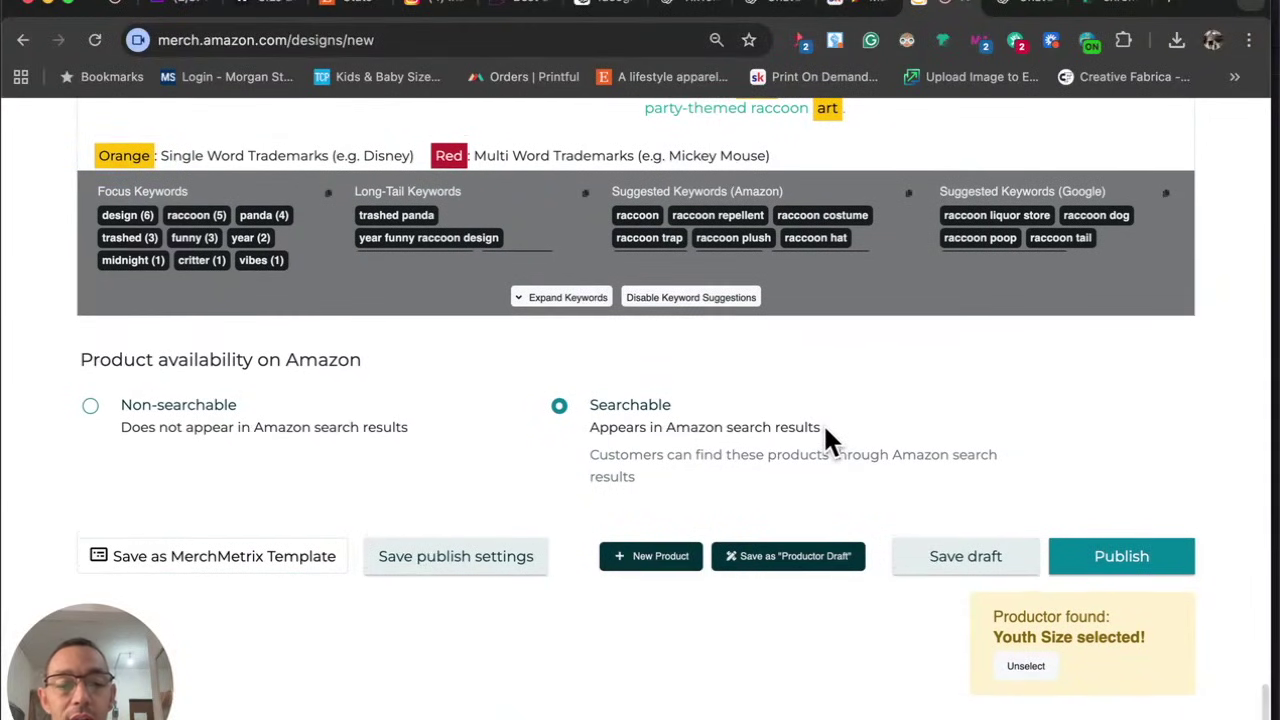
scroll(826, 432, up, 3)
scroll(826, 432, down, 2)
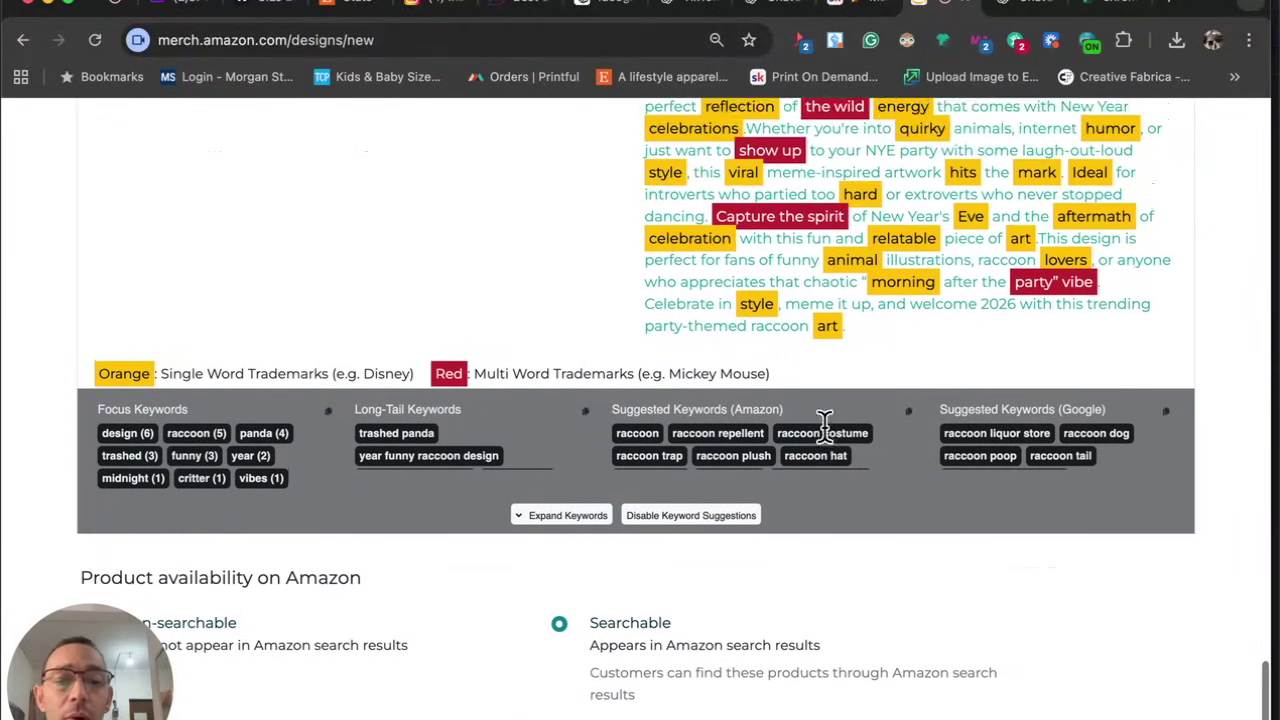
Review the Trashed Panda artwork and product previews in the new listing, and compare them with the raccoon design among Merch Dominator's best sellers.
scroll(826, 432, down, 1)
scroll(762, 603, up, 10)
scroll(762, 603, up, 3)
scroll(762, 603, down, 20)
scroll(762, 603, up, 8)
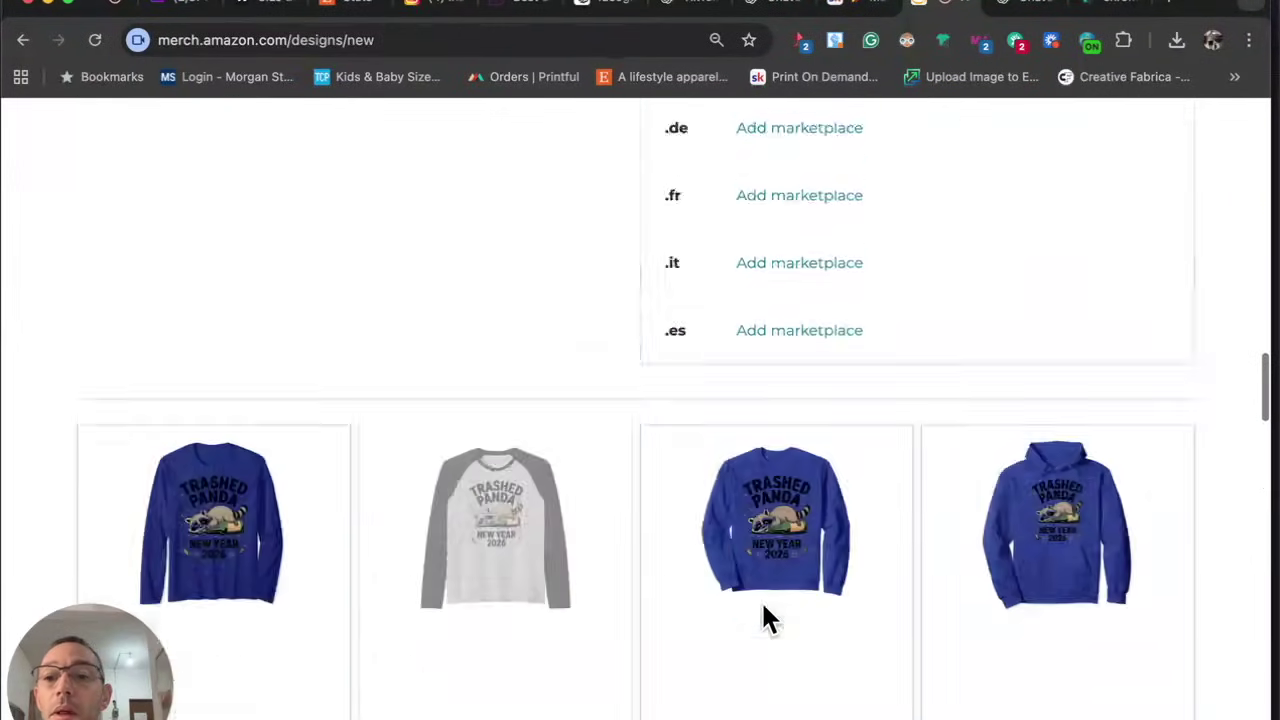
scroll(763, 620, up, 15)
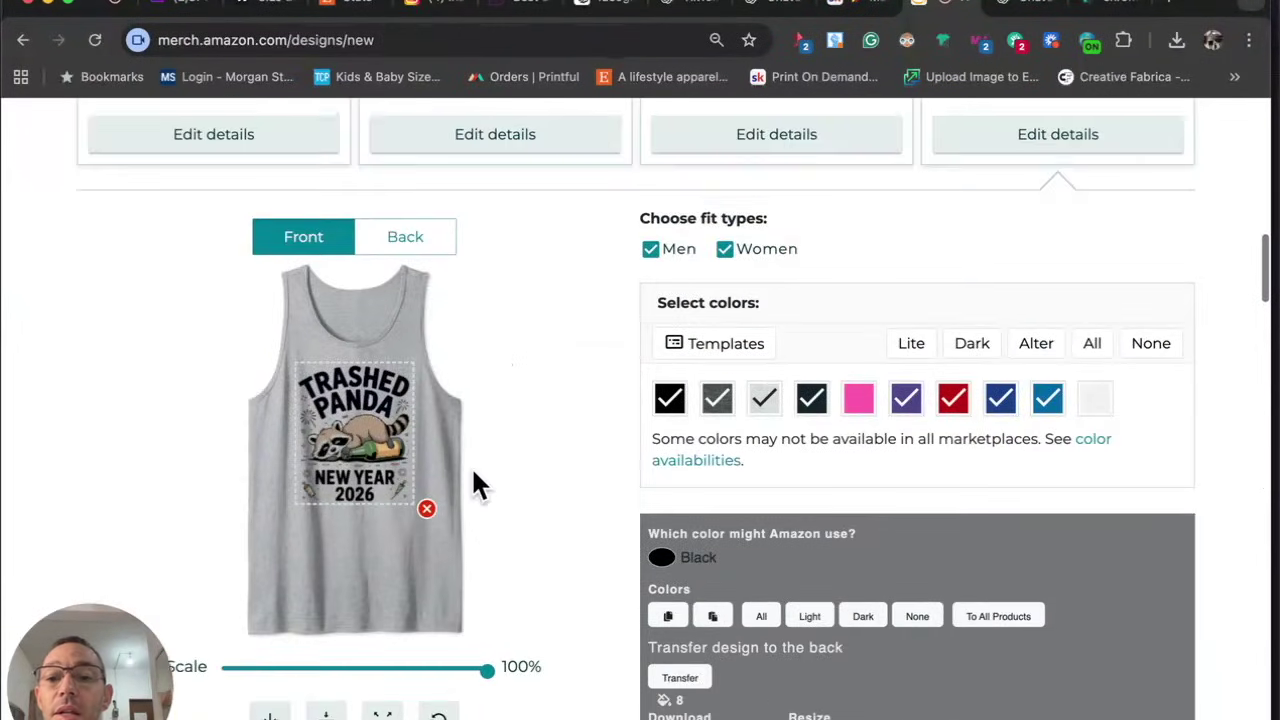
scroll(474, 474, up, 3)
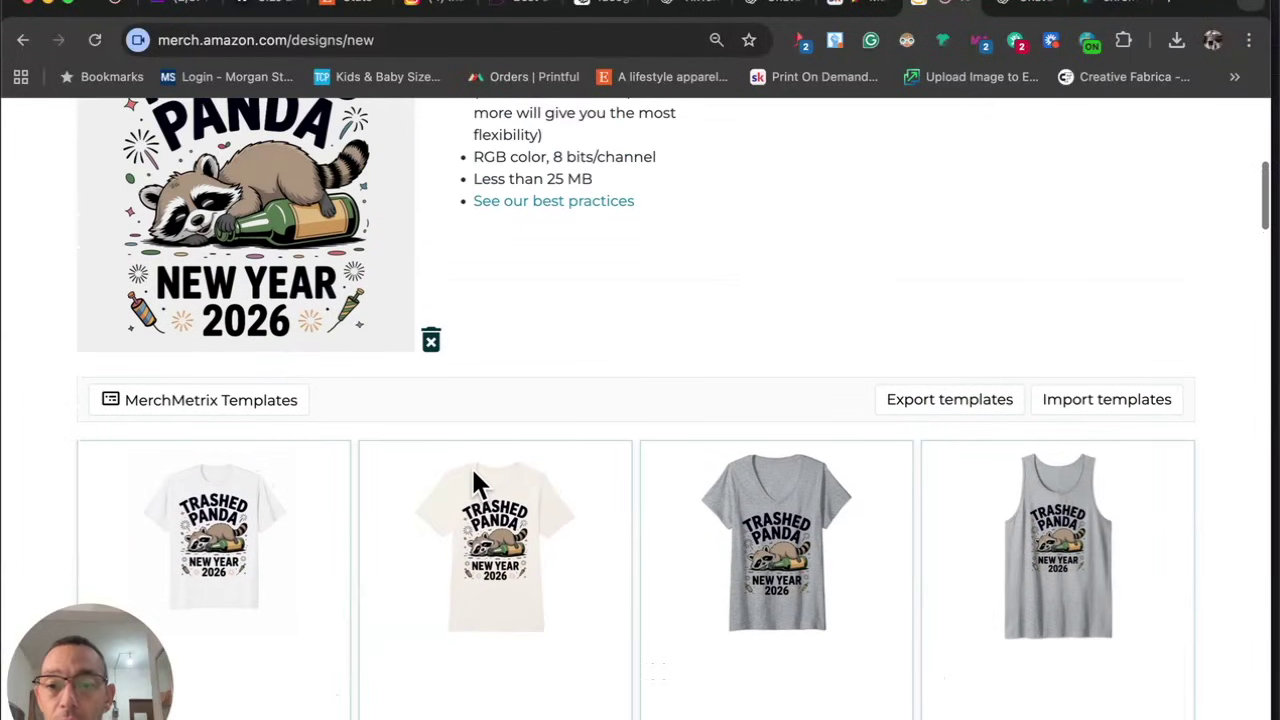
scroll(520, 400, up, 1)
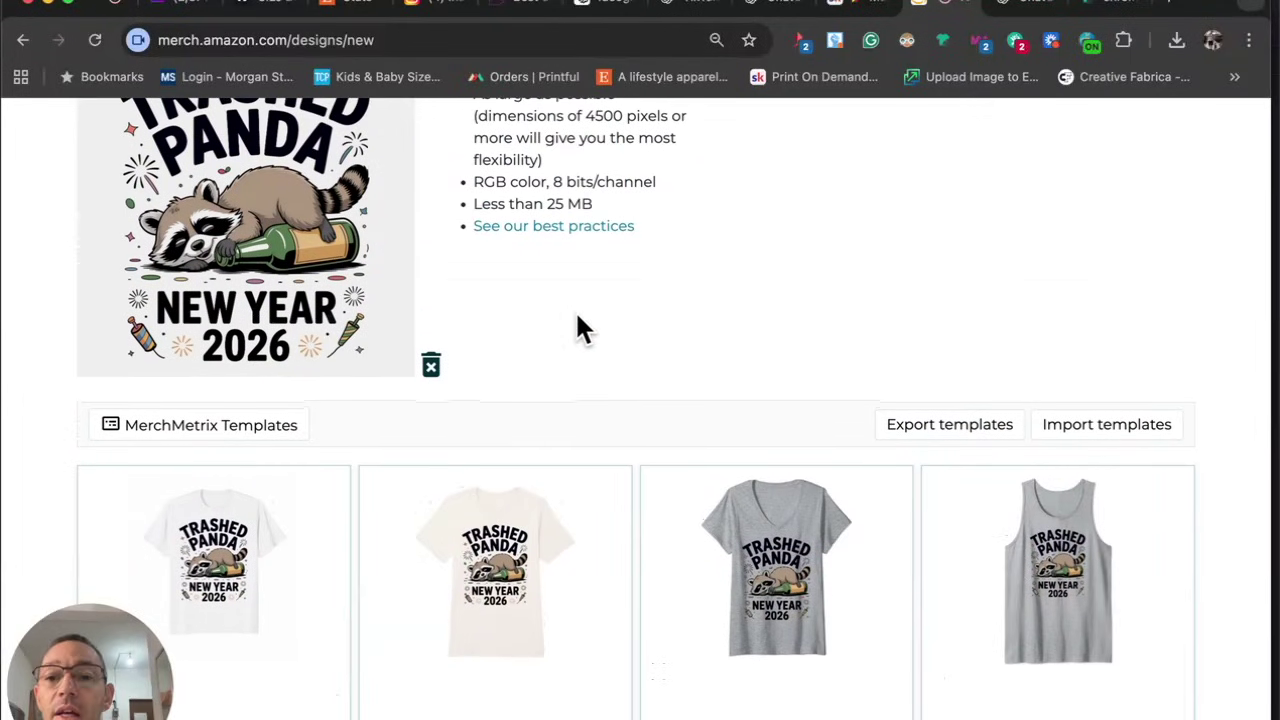
scroll(580, 330, up, 2)
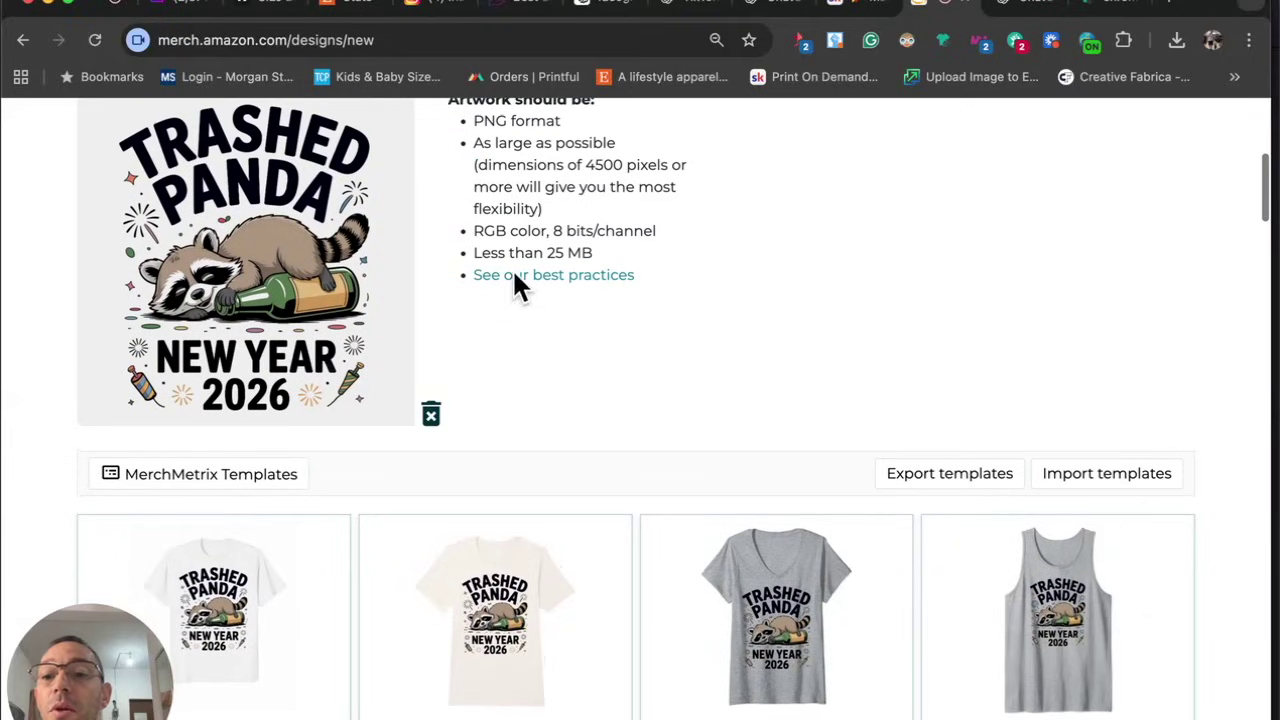
scroll(765, 402, down, 3)
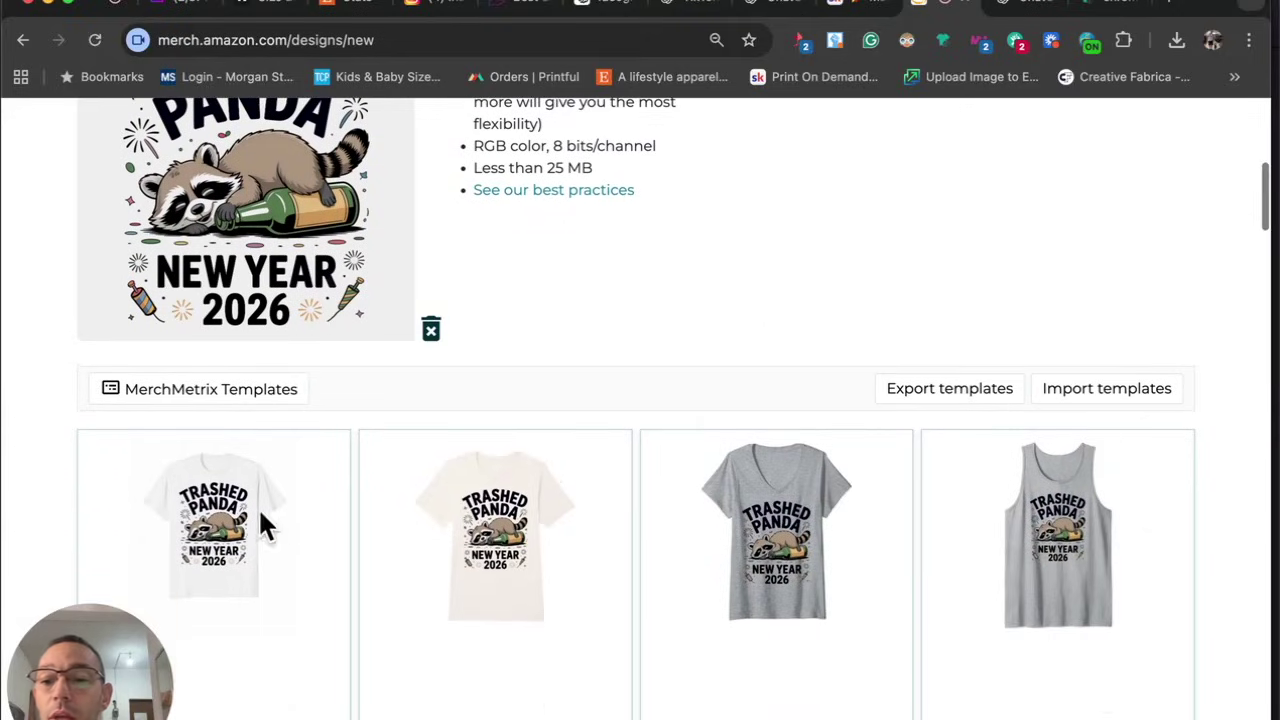
scroll(191, 529, up, 5)
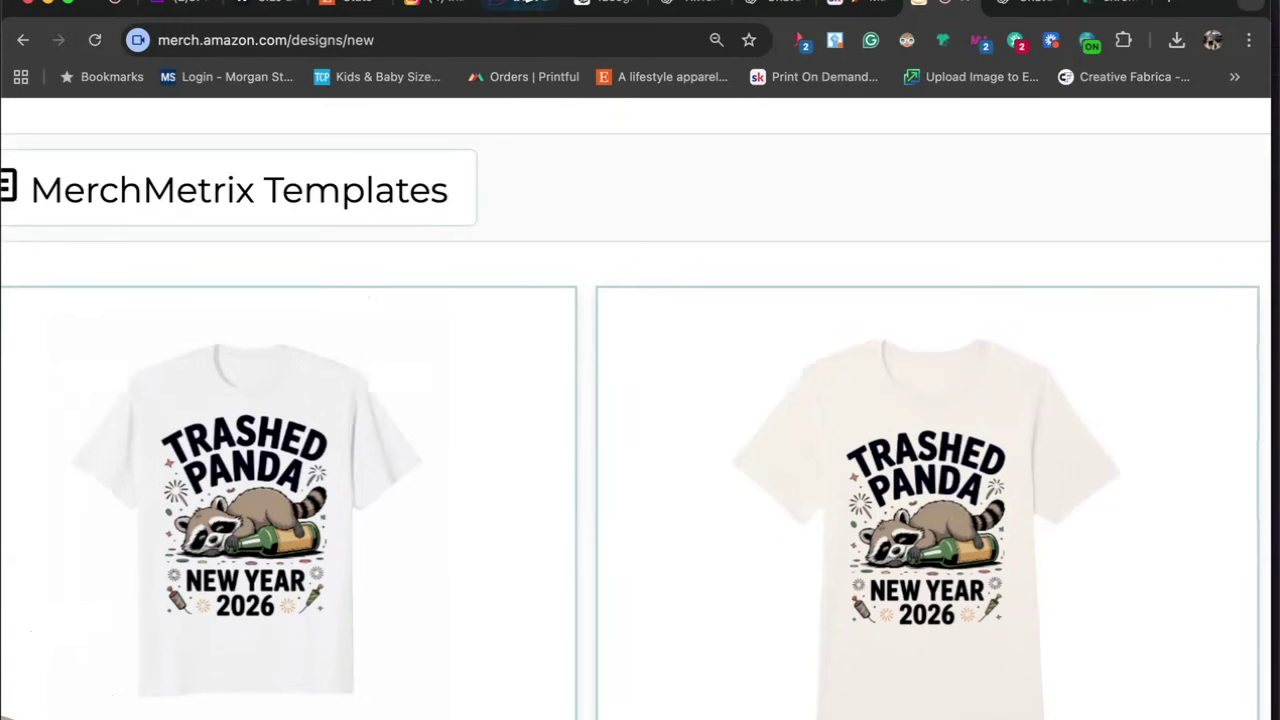
click(520, 12)
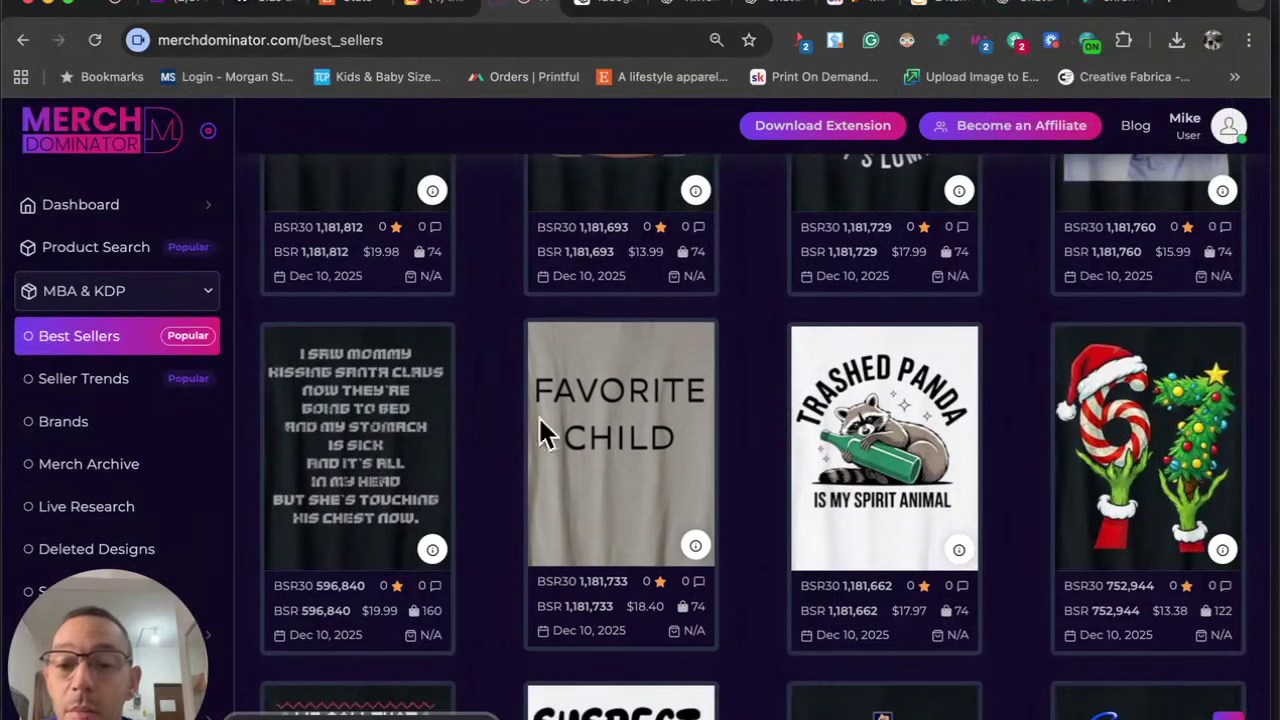
Switch to Skool and look through the pinned posts on the POD & Digital Download Prompts community page.
click(843, 12)
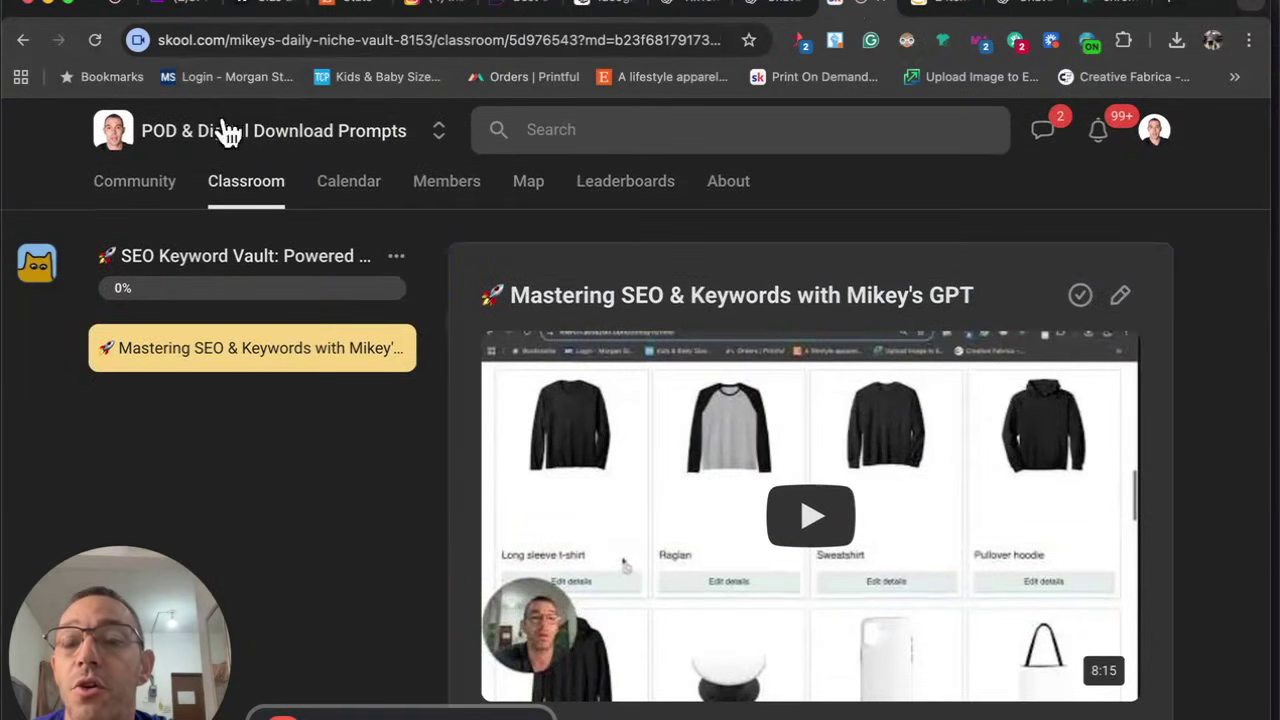
click(222, 131)
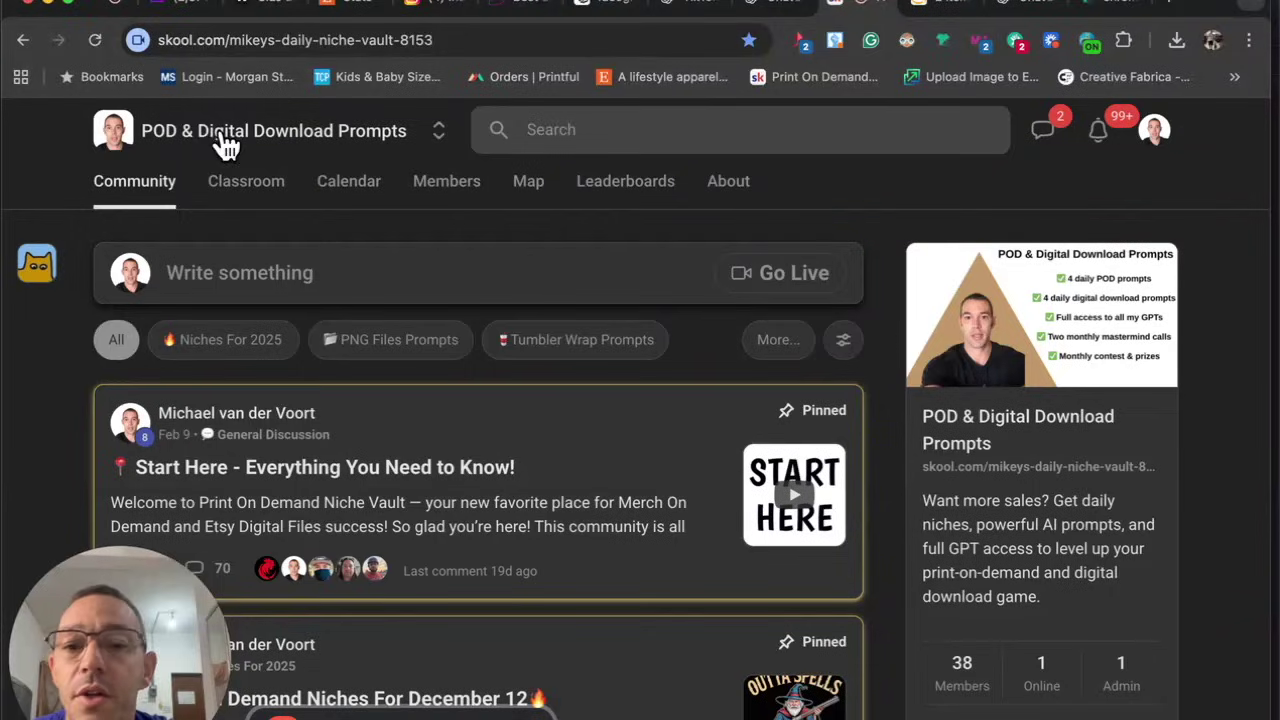
scroll(608, 325, down, 3)
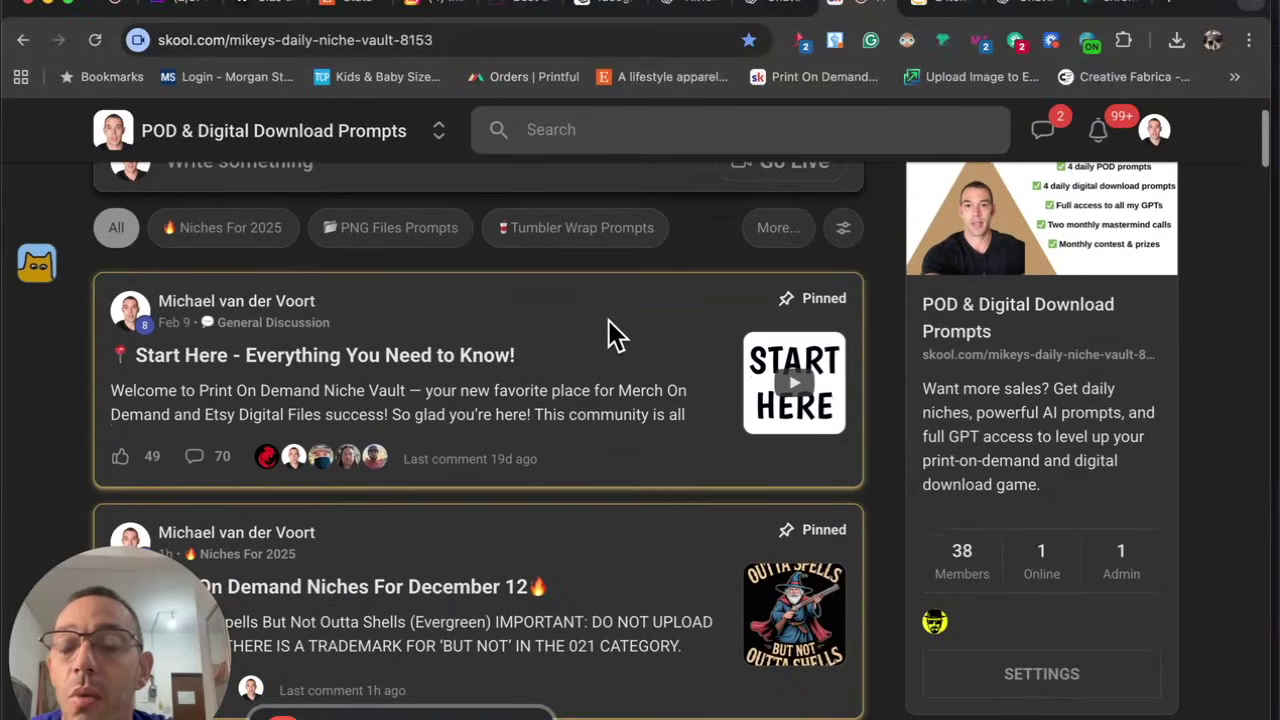